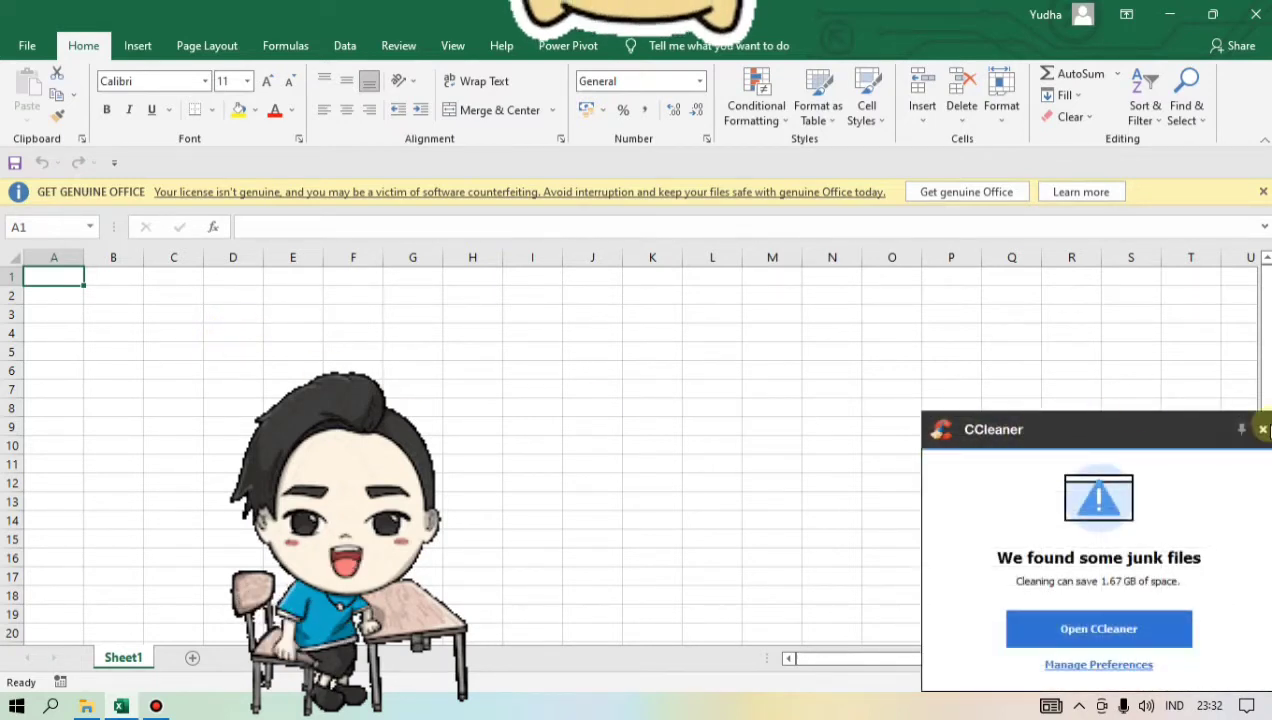
click(16, 706)
scroll(186, 395, down, 10)
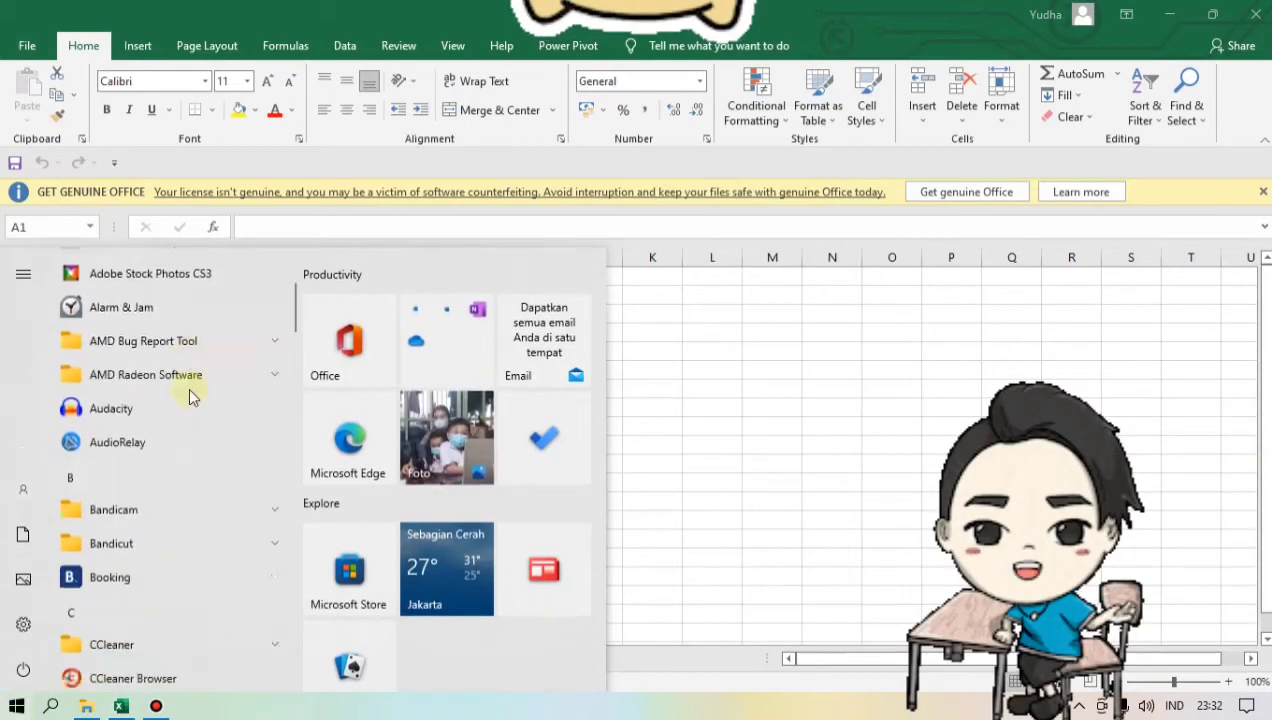
scroll(166, 404, up, 3)
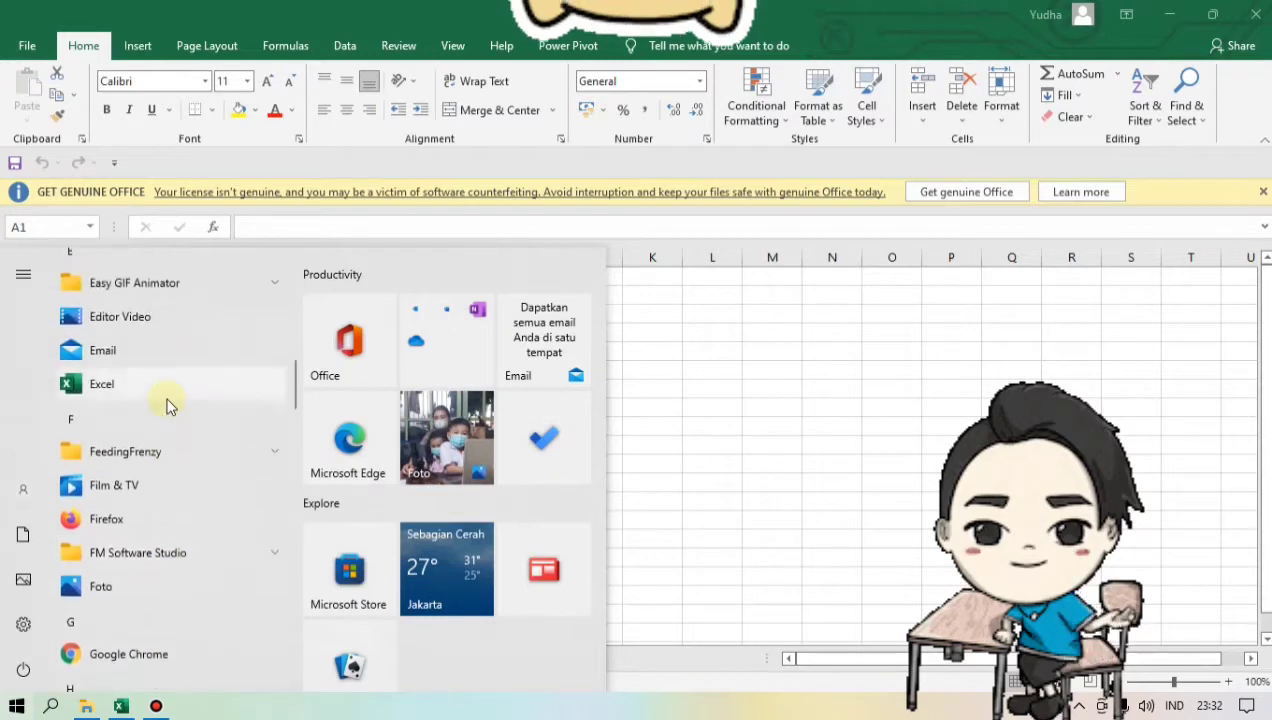
- Search Windows for "excel", launch Excel from the results and create a blank workbook
click(51, 708)
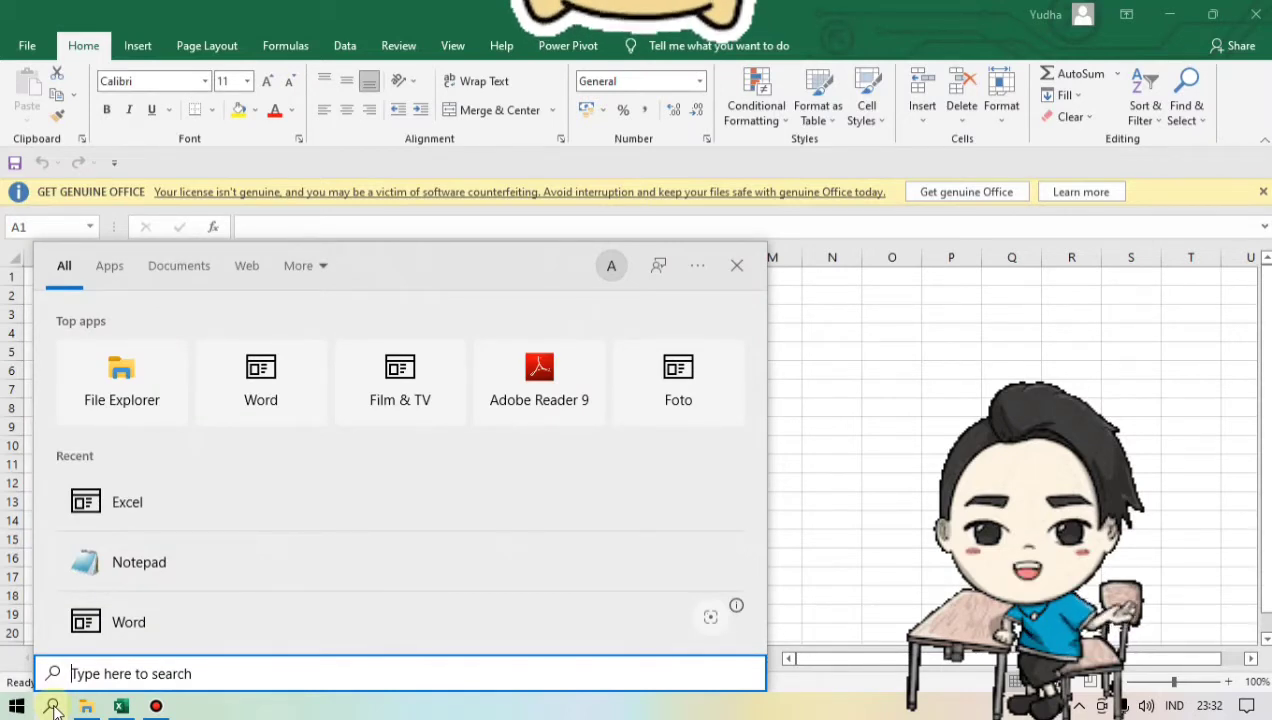
text(excel)
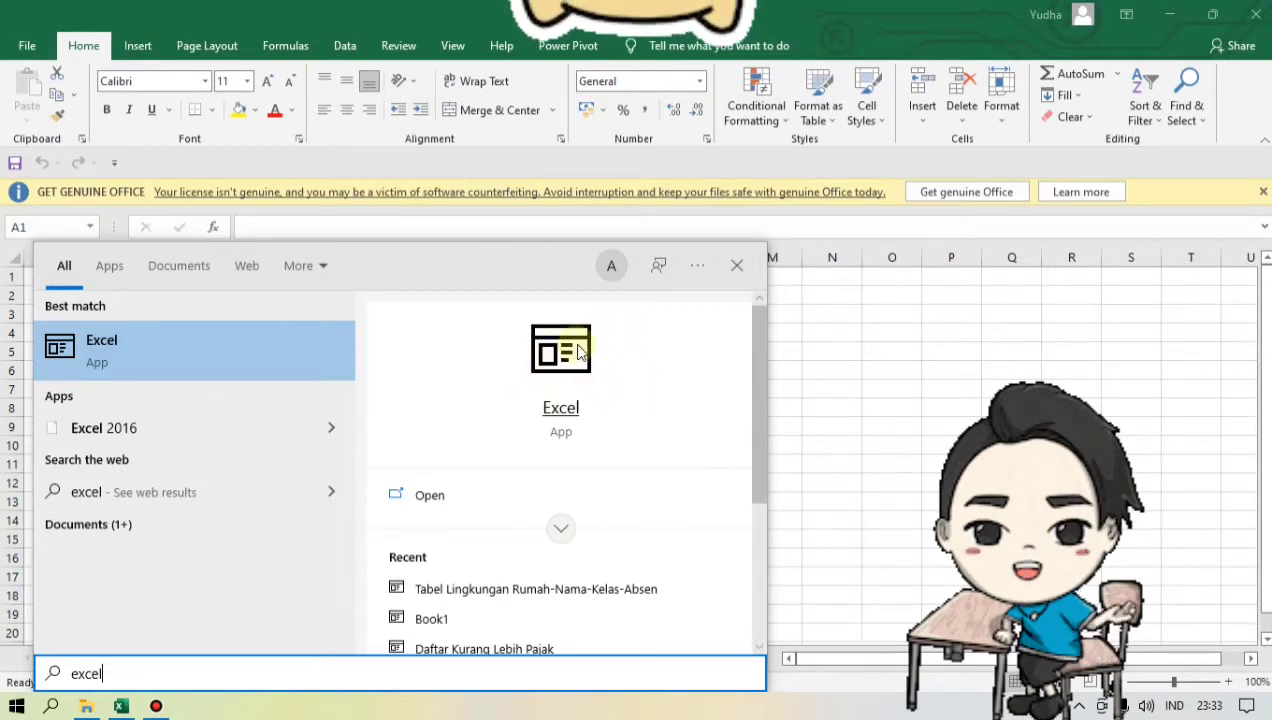
click(561, 409)
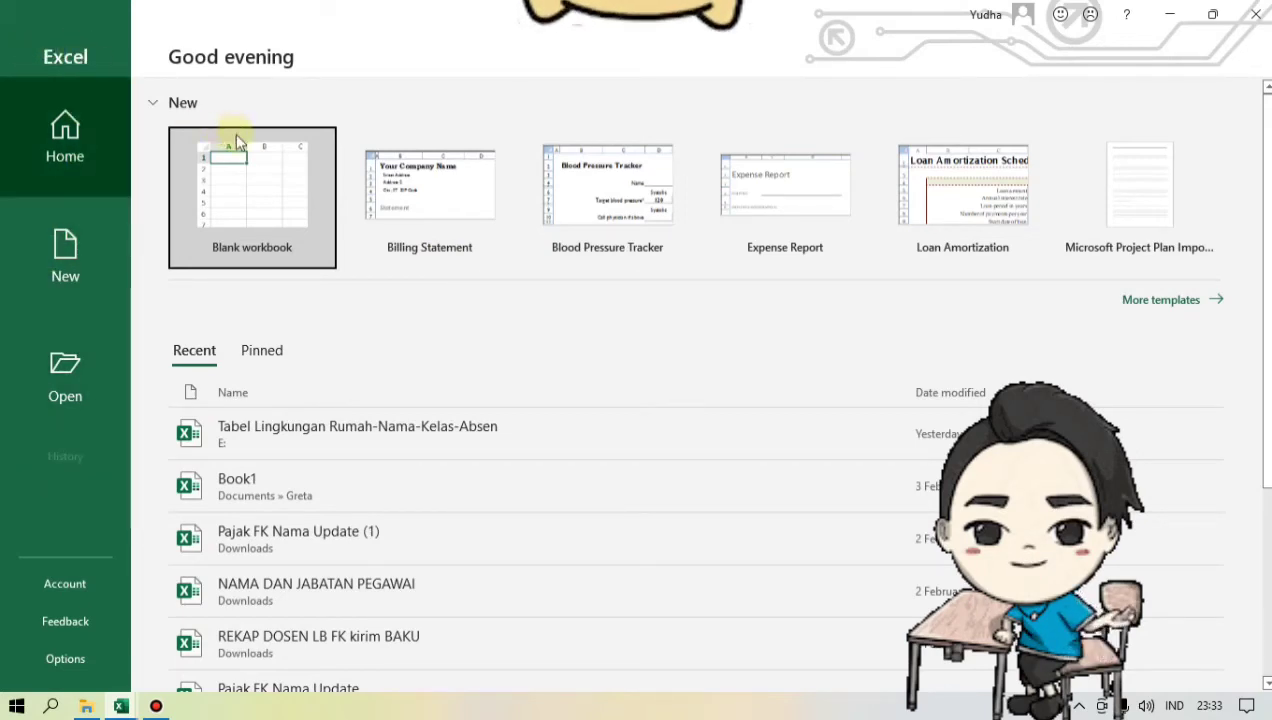
click(265, 200)
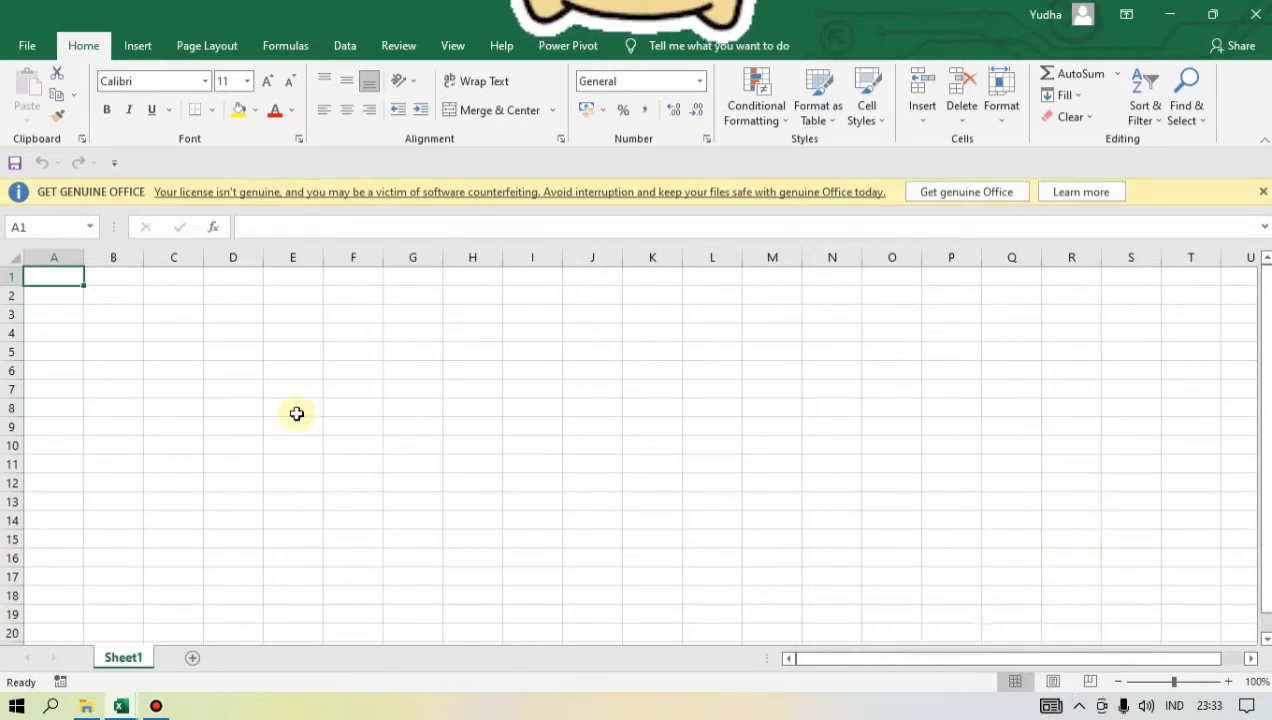
click(182, 331)
click(50, 279)
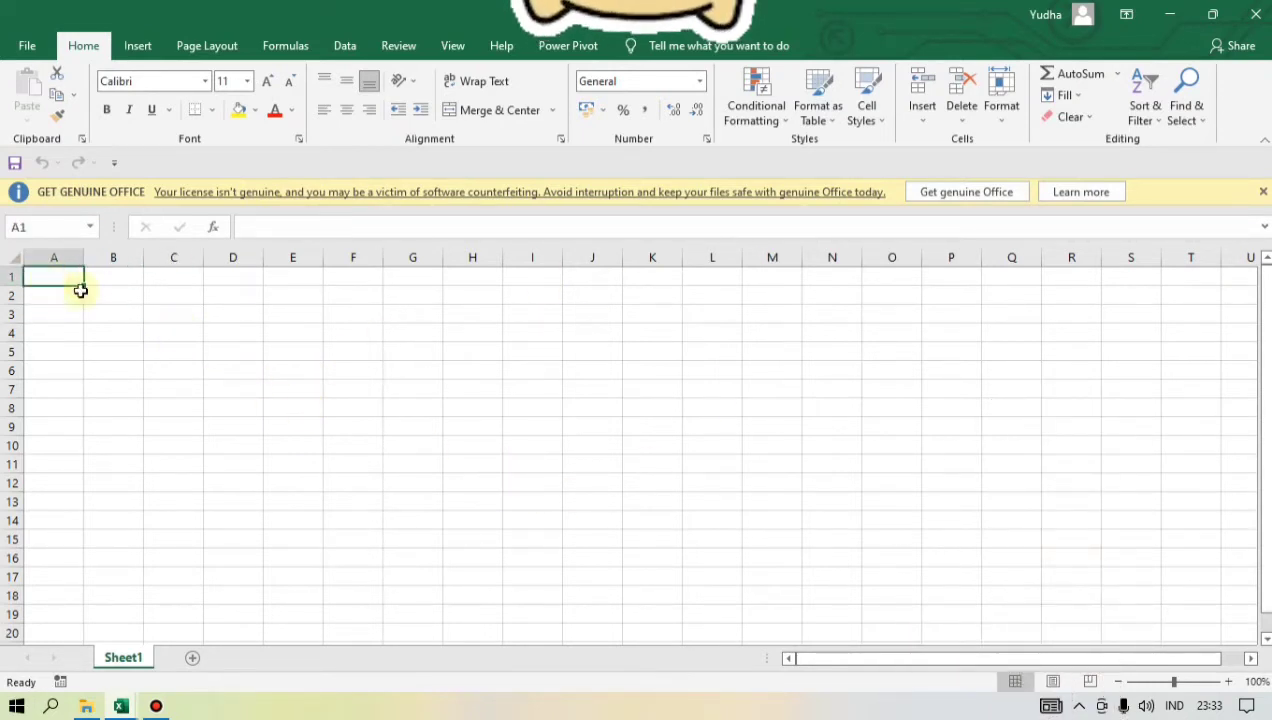
click(158, 310)
click(190, 390)
click(246, 372)
click(405, 386)
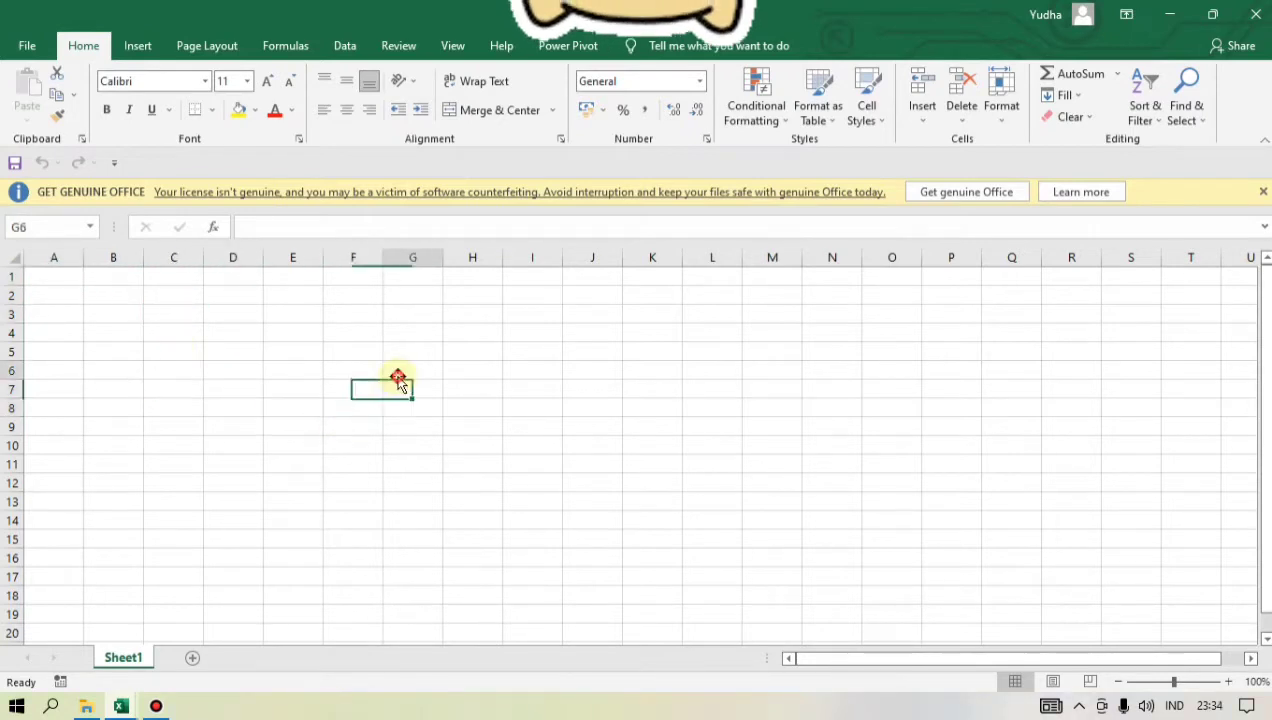
click(220, 347)
click(187, 312)
click(268, 316)
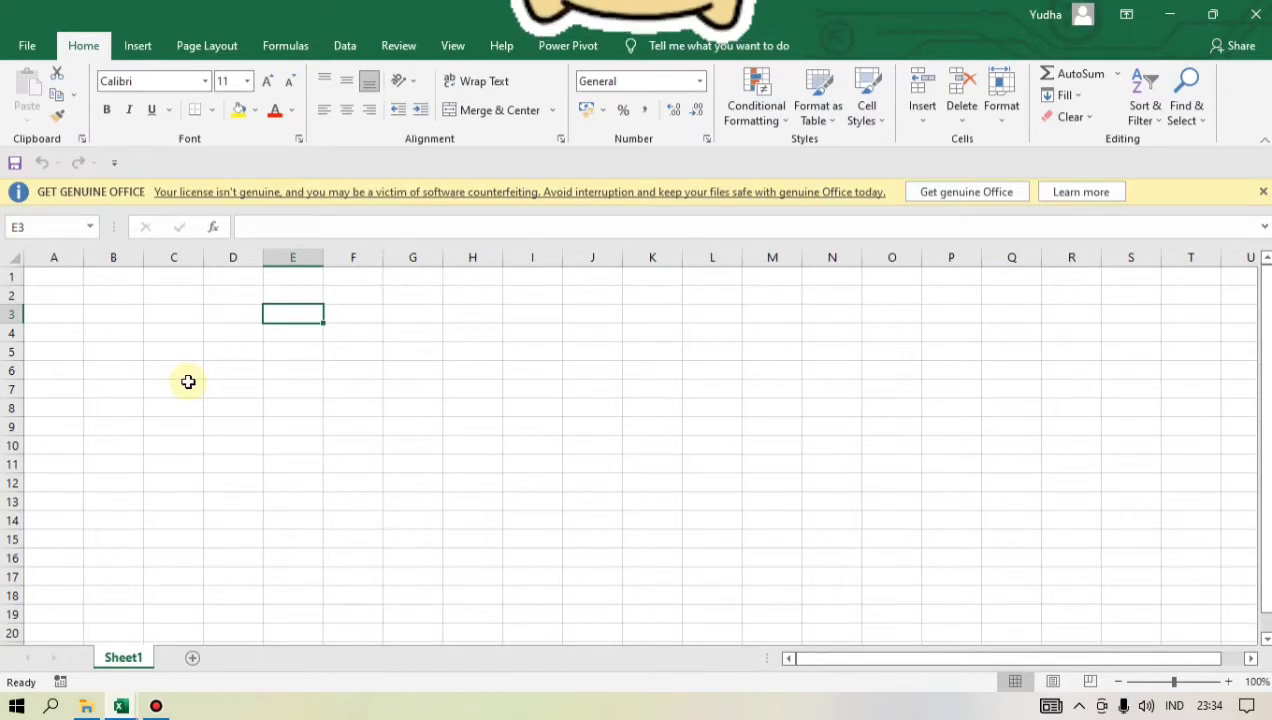
click(70, 281)
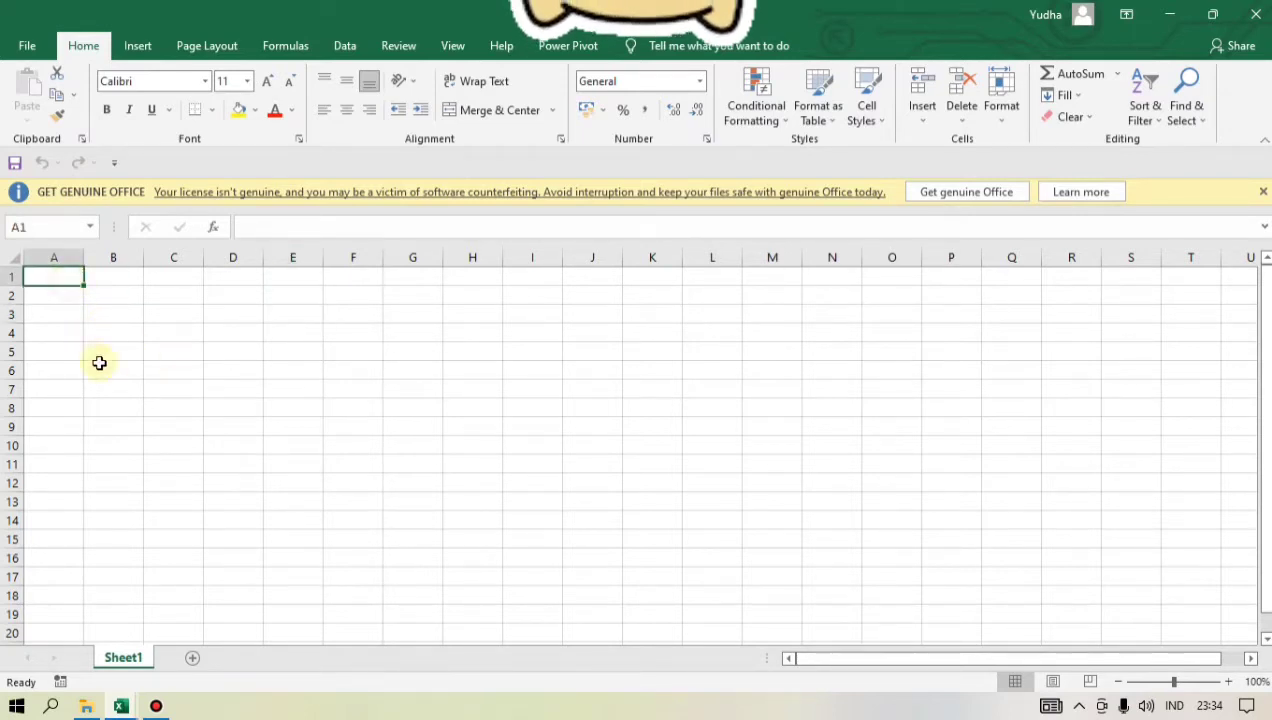
click(106, 351)
click(125, 315)
click(190, 370)
click(212, 316)
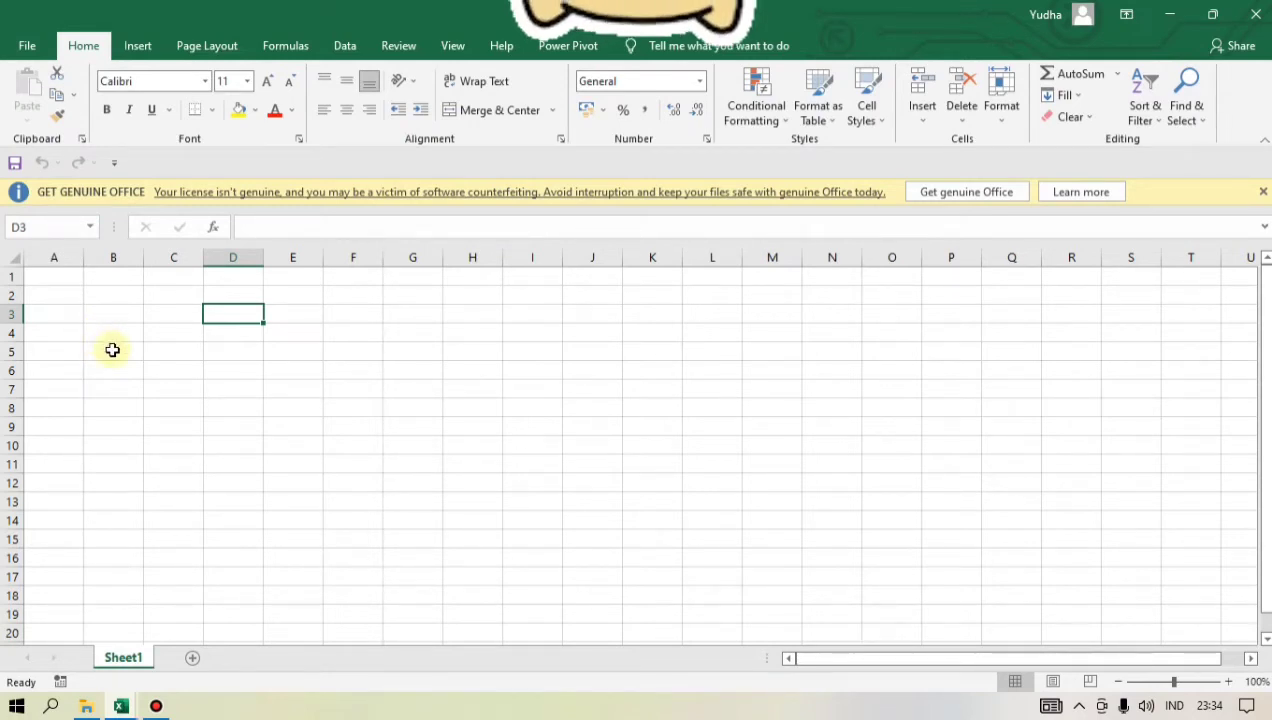
click(227, 383)
click(108, 288)
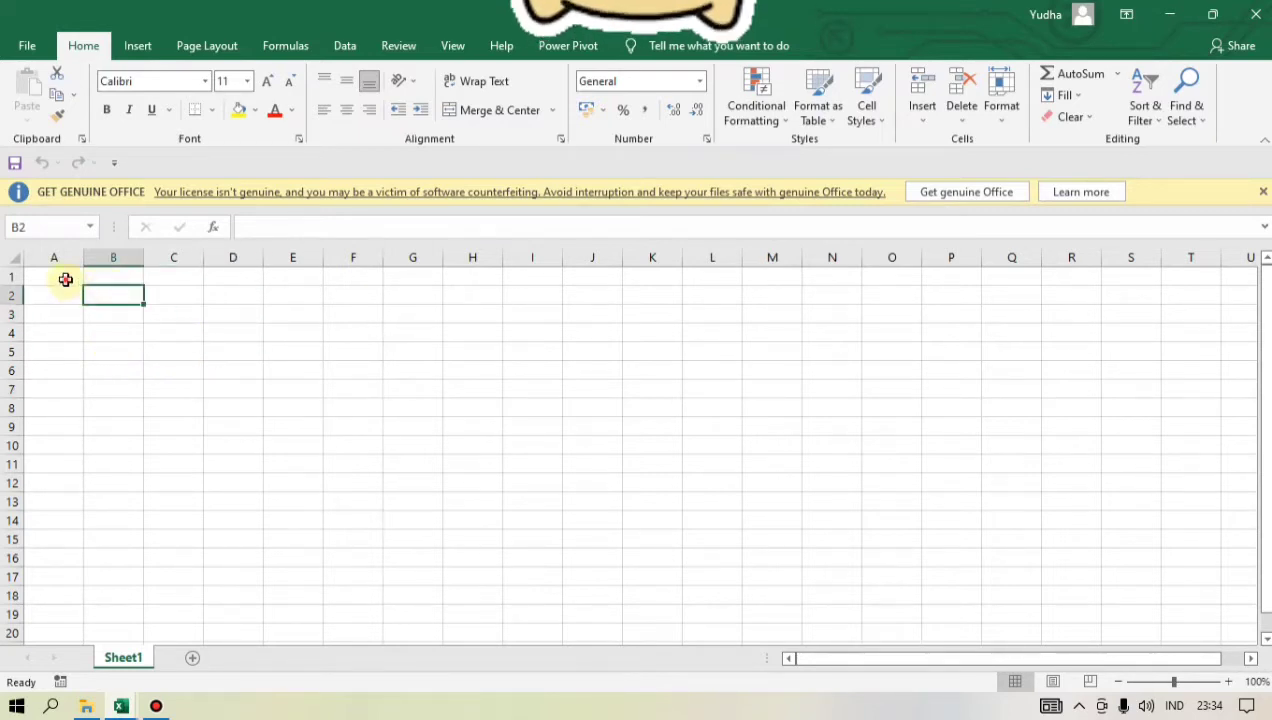
click(65, 279)
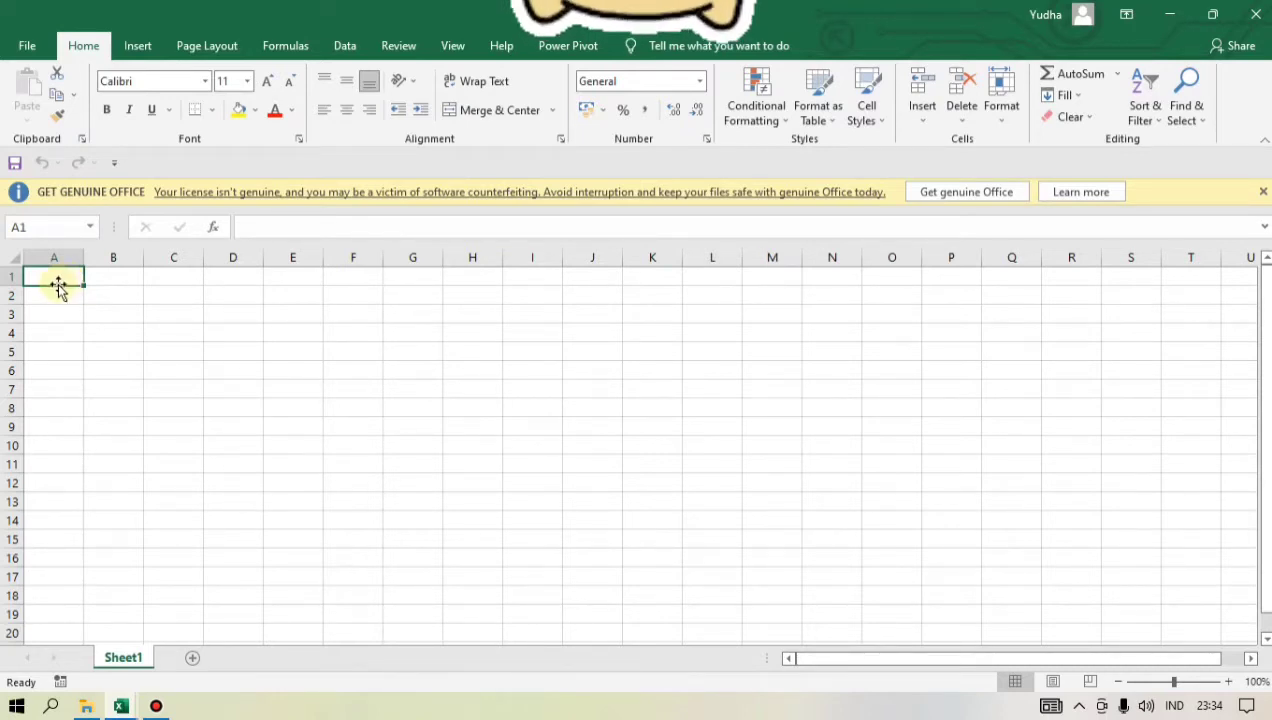
click(125, 278)
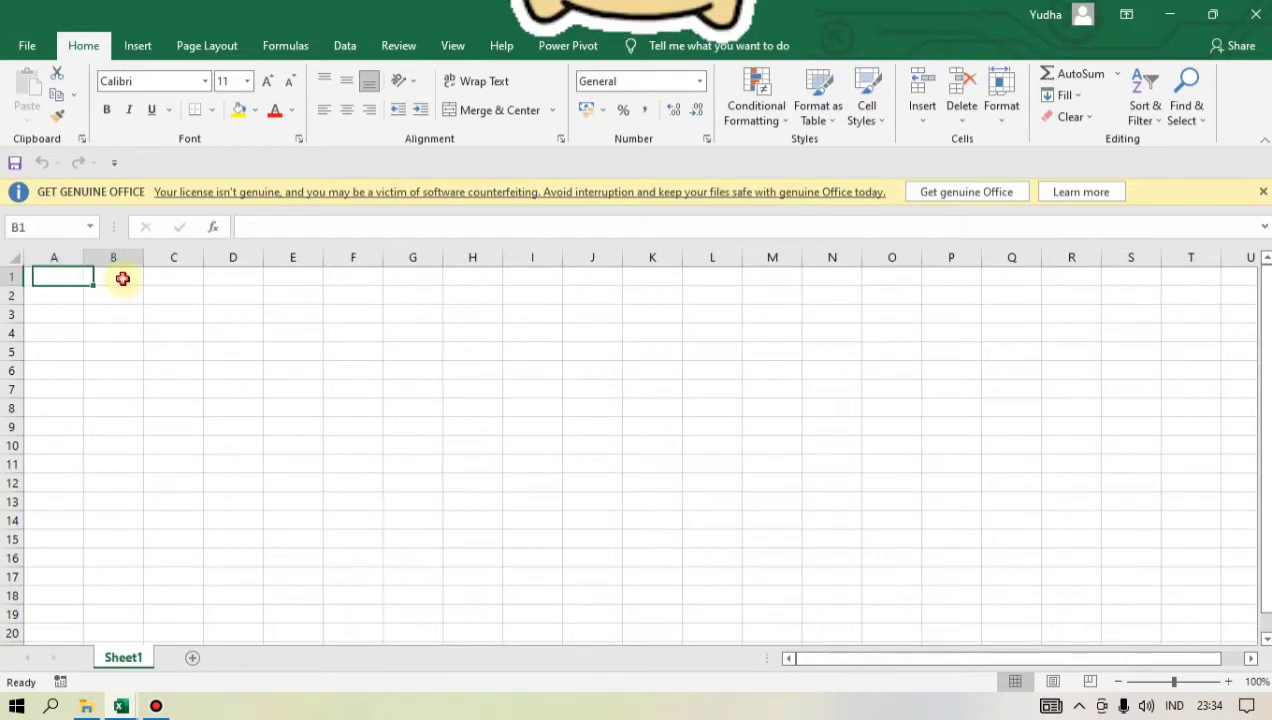
click(179, 281)
click(61, 277)
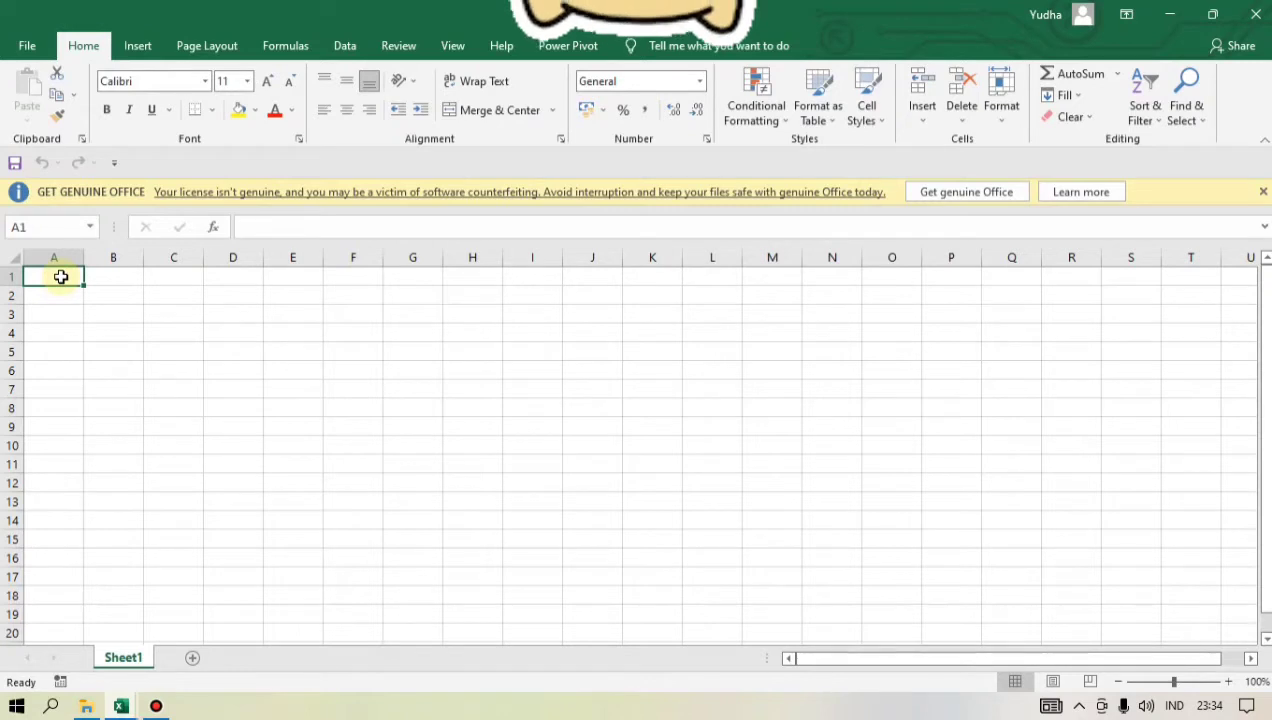
click(170, 274)
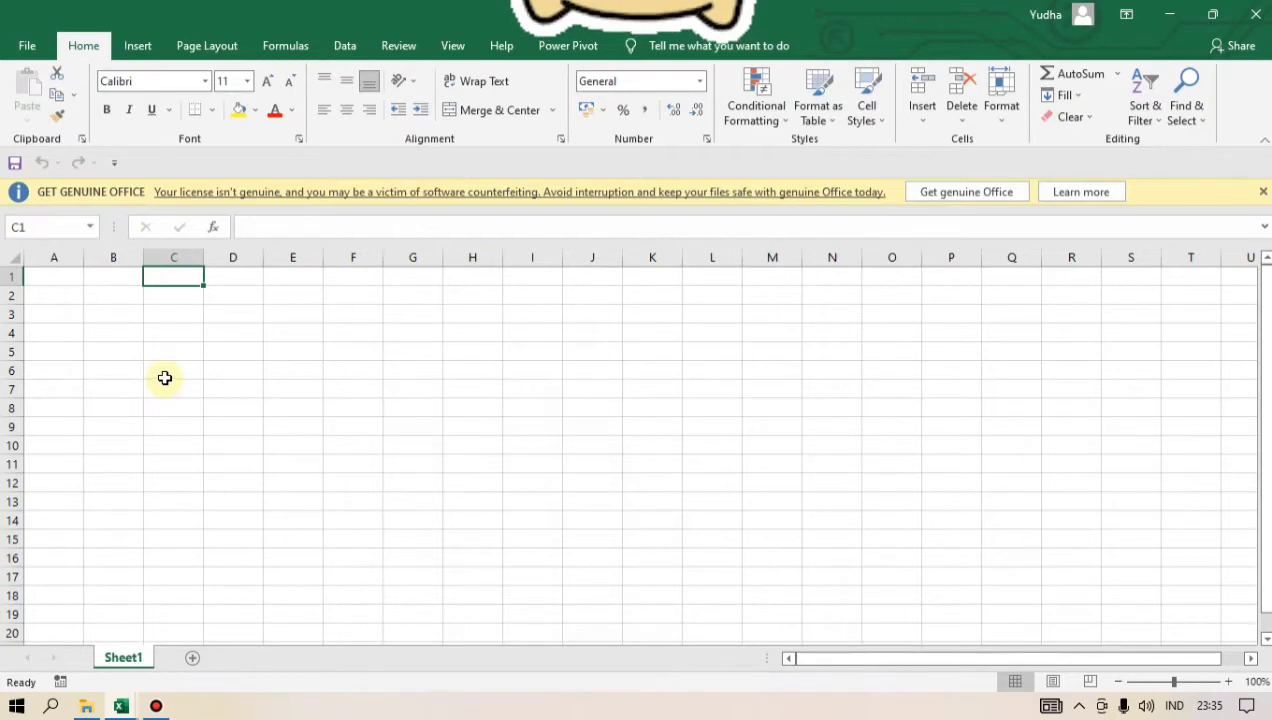
click(185, 313)
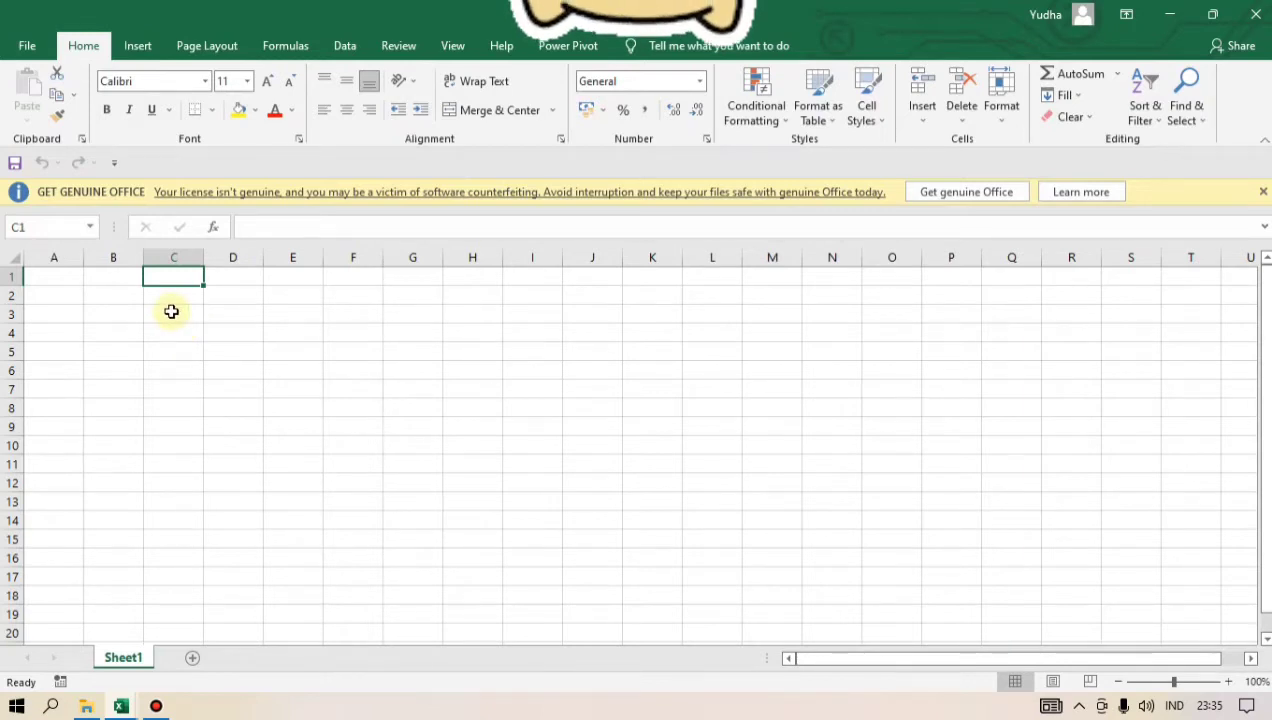
click(115, 321)
click(192, 374)
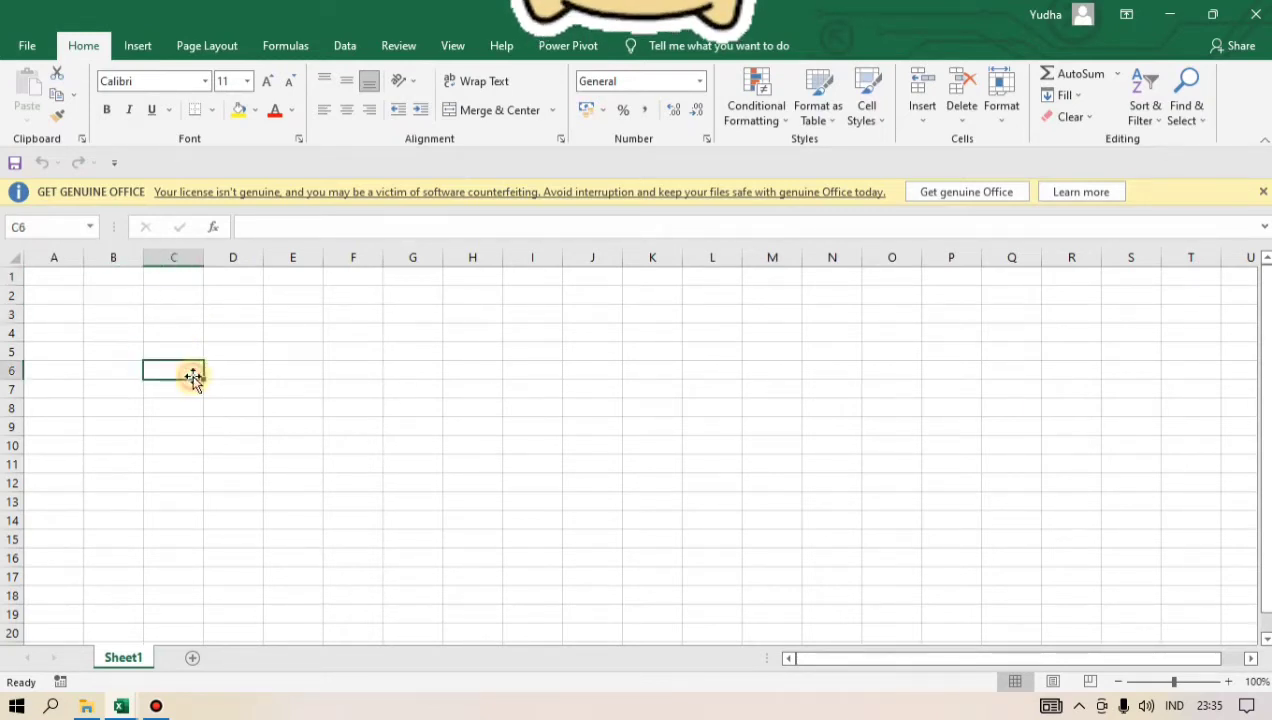
click(218, 333)
click(125, 331)
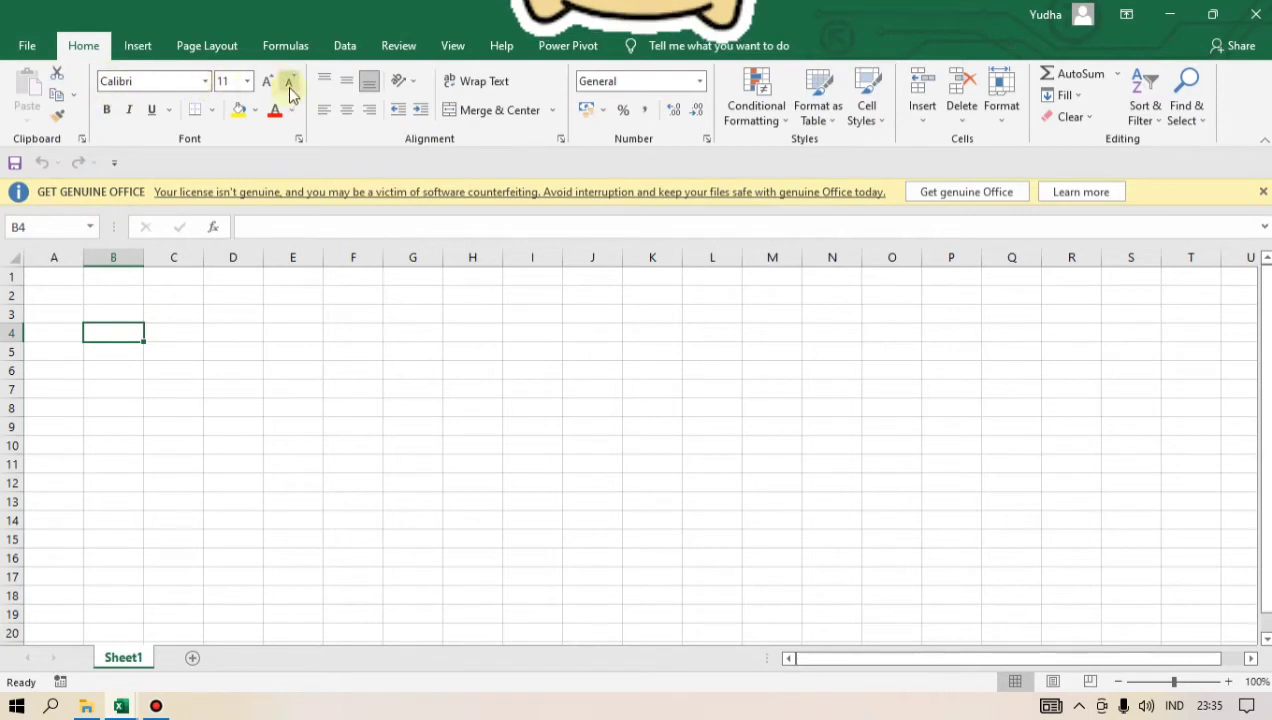
click(214, 356)
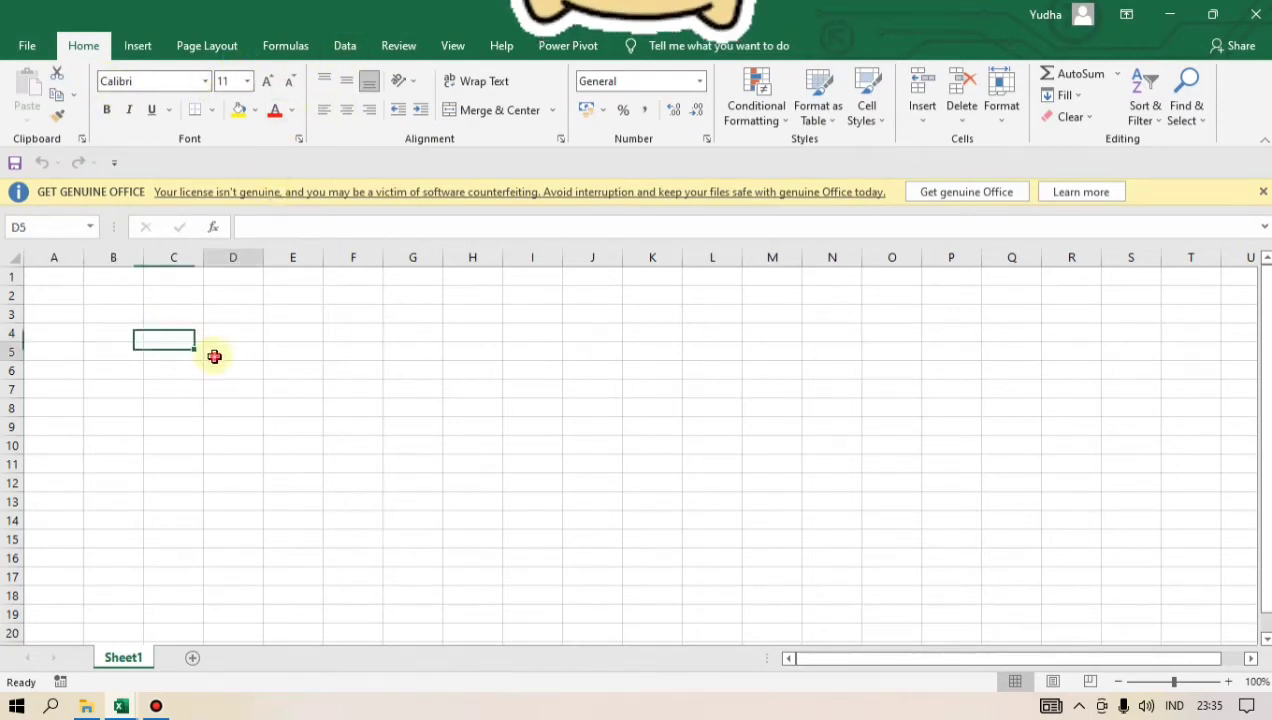
click(110, 330)
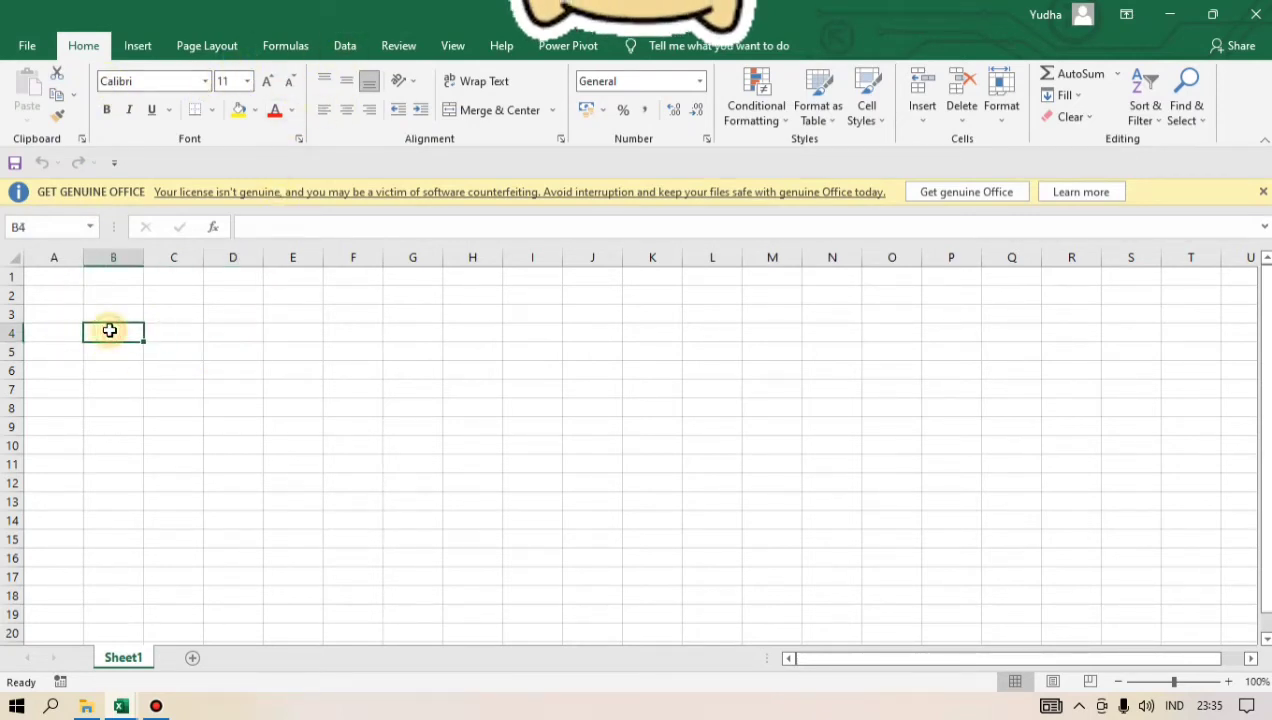
- Select entire columns A, B, C, D, E and U one at a time to examine the lettered columns
click(60, 258)
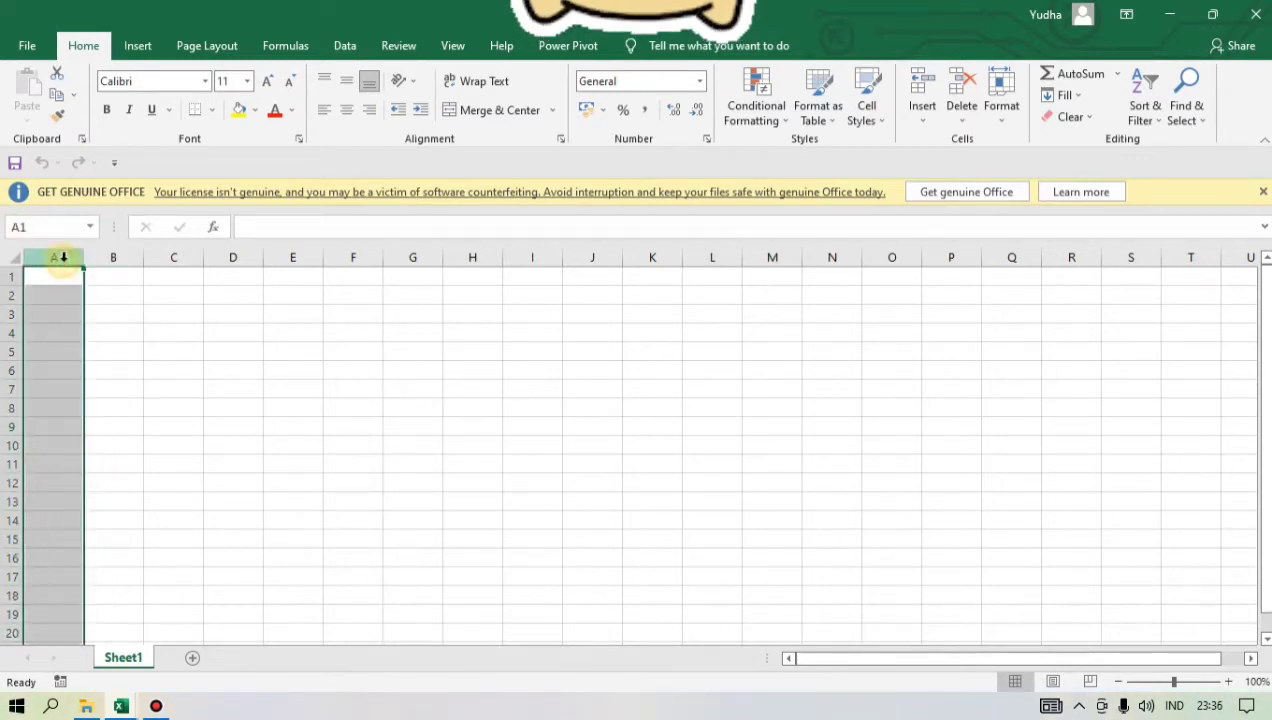
click(113, 258)
click(178, 258)
click(236, 258)
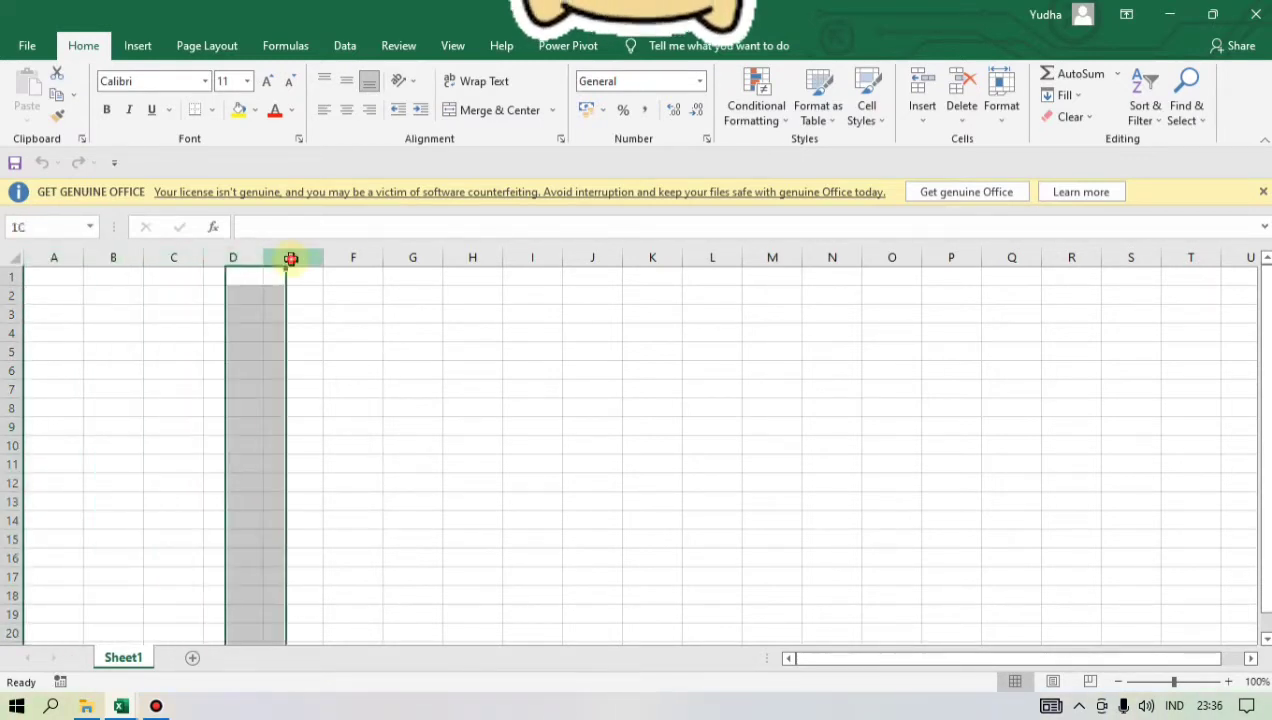
click(292, 258)
click(1237, 259)
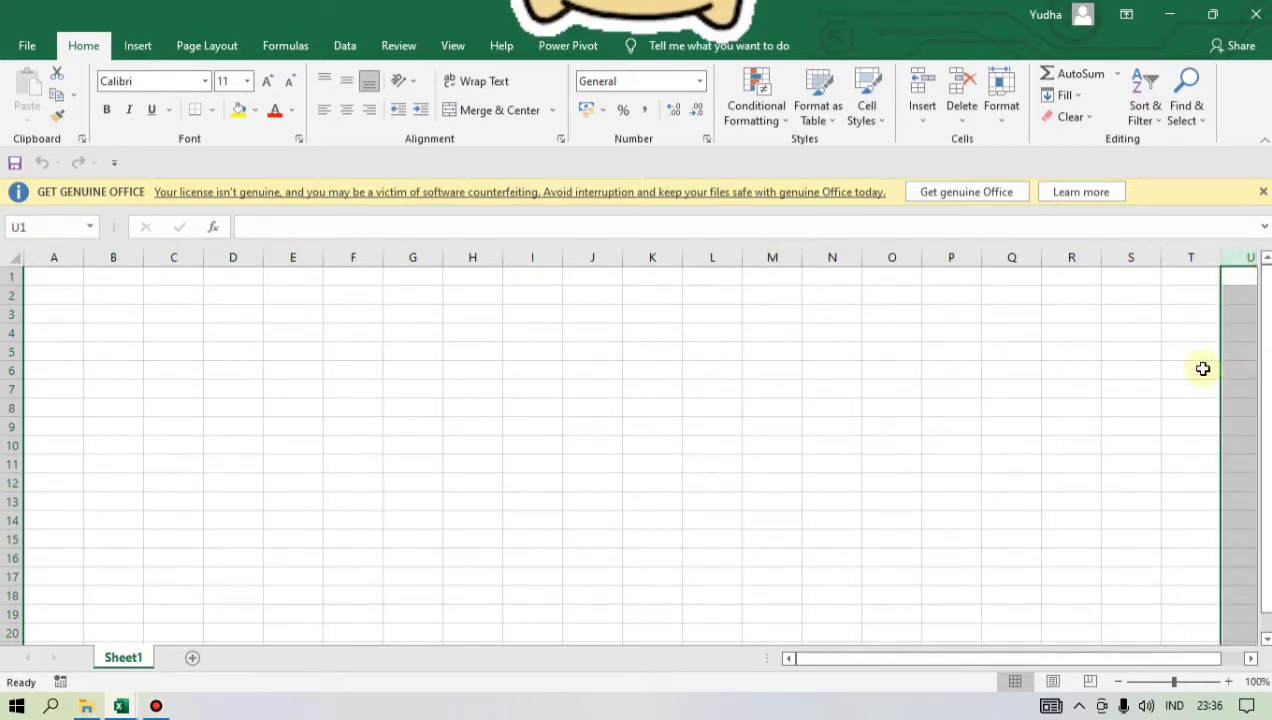
- Go through entire columns A to D in order twice, selecting each one, and finish on cell D15
click(54, 257)
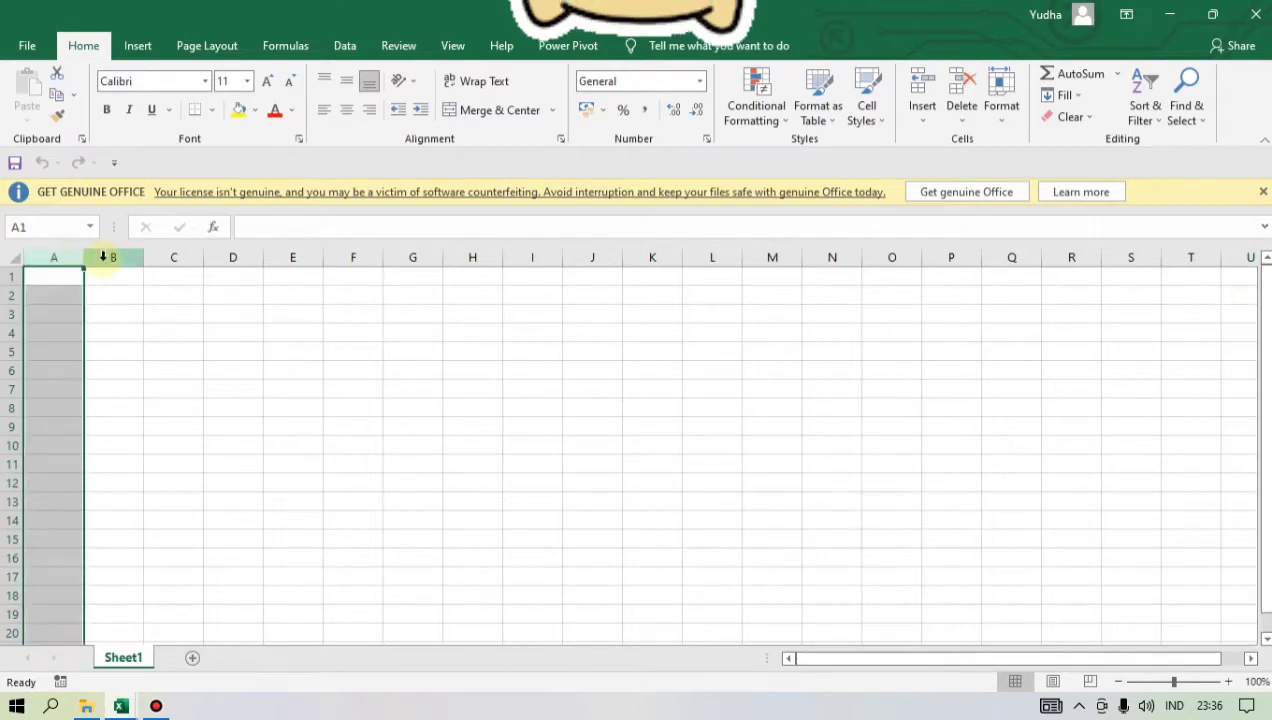
click(113, 257)
click(174, 259)
click(226, 258)
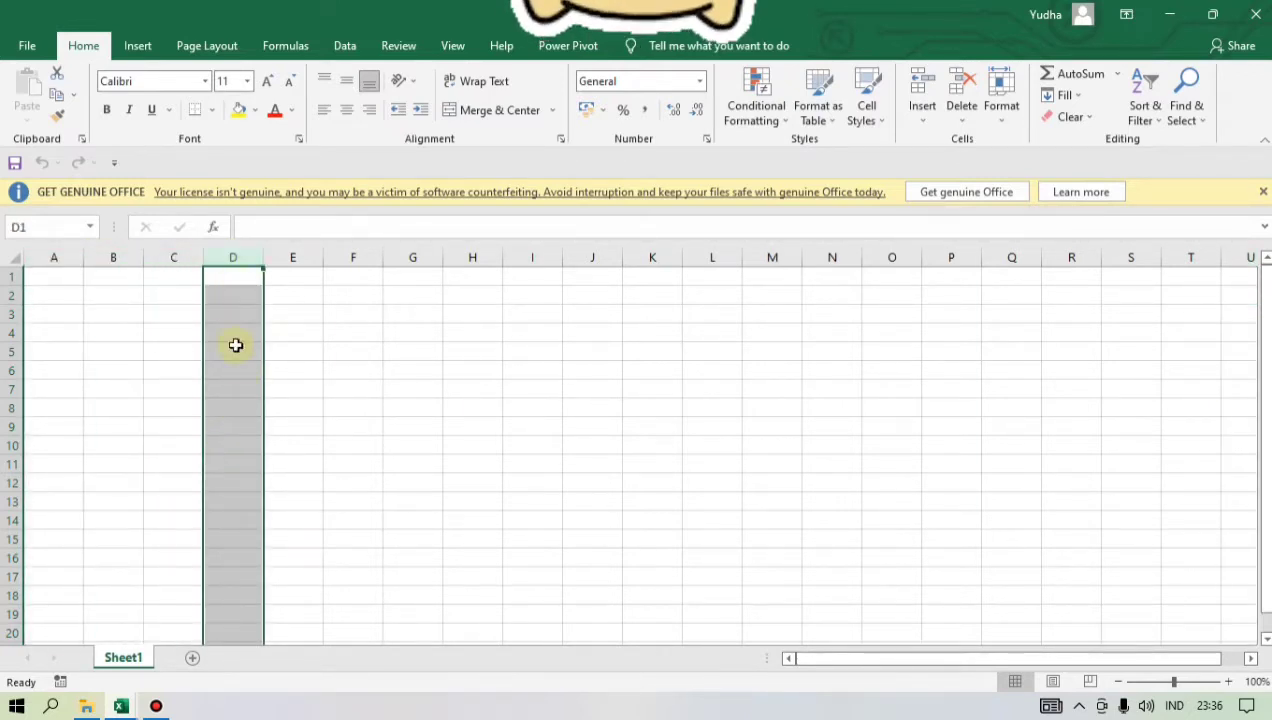
click(57, 257)
click(110, 257)
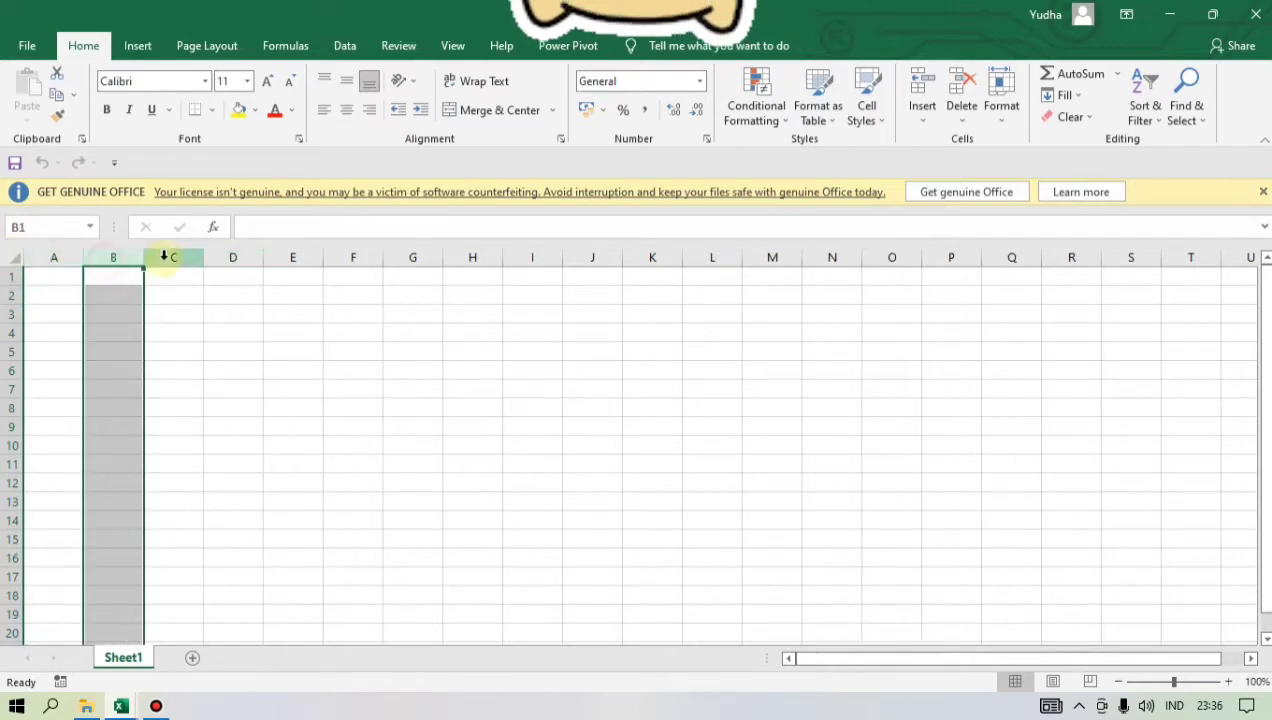
click(174, 257)
click(236, 257)
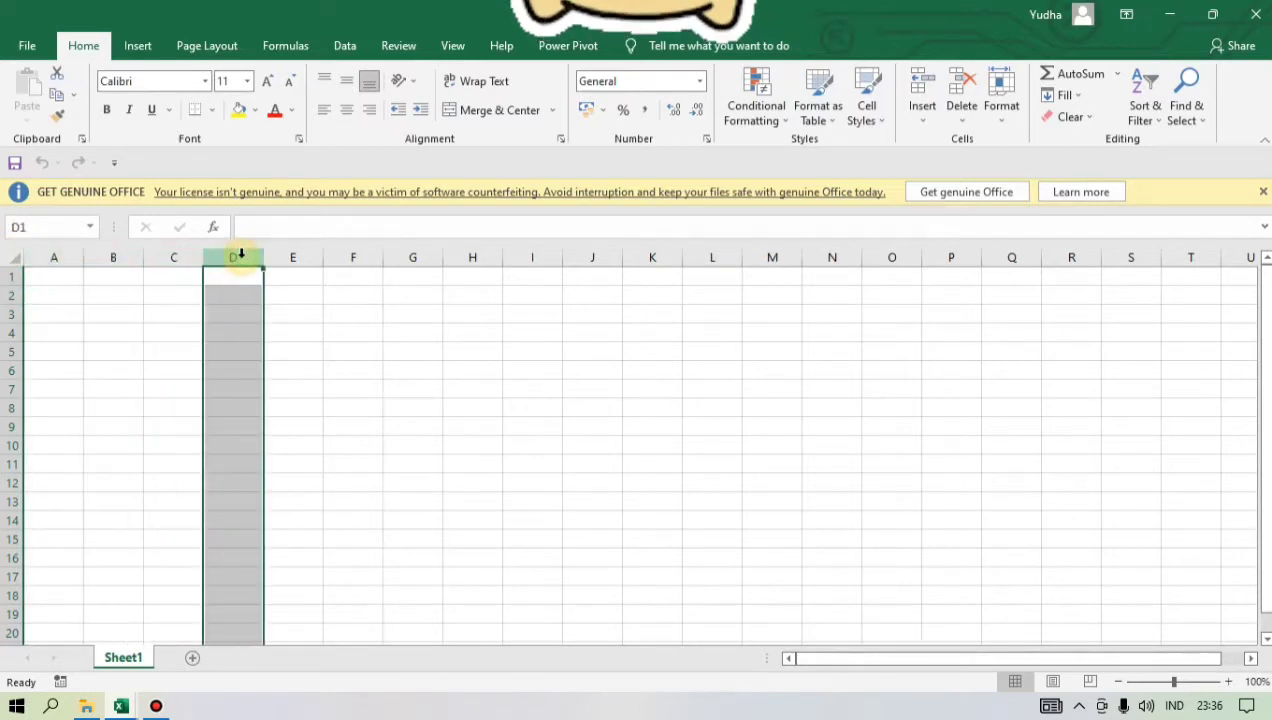
click(222, 532)
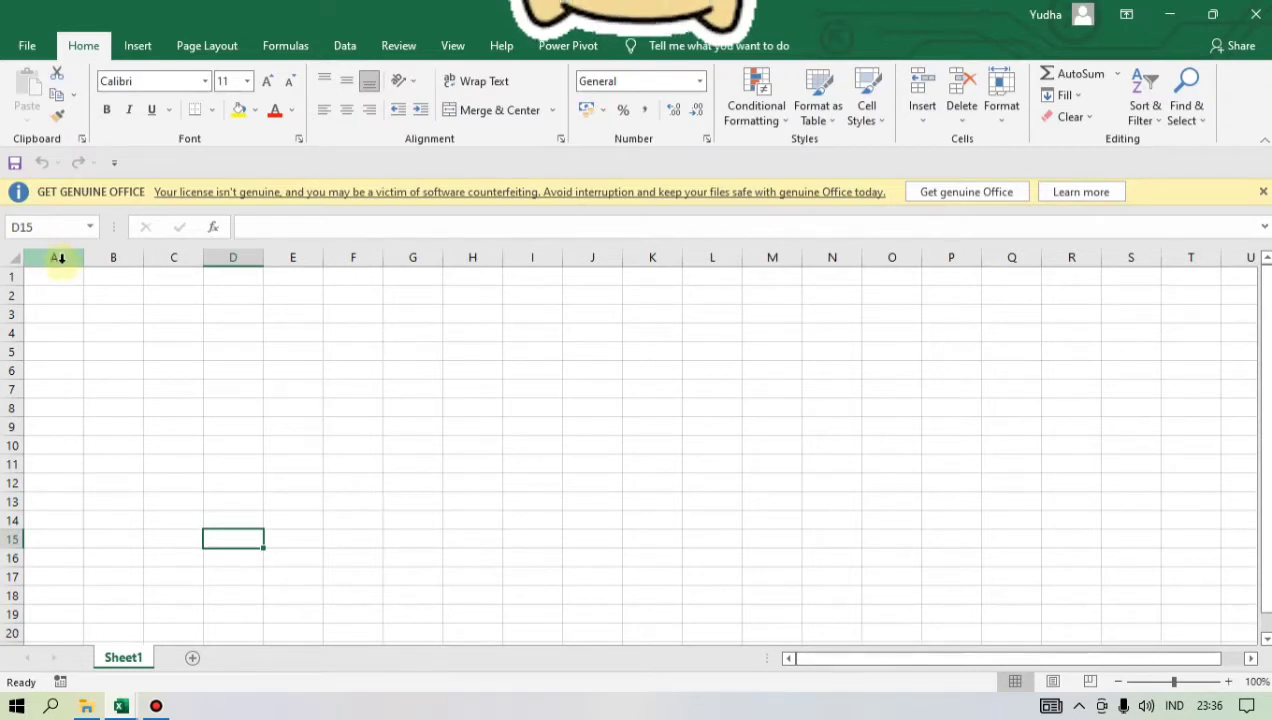
- Select entire columns A, B and C one after another, repeating the sequence twice
click(60, 258)
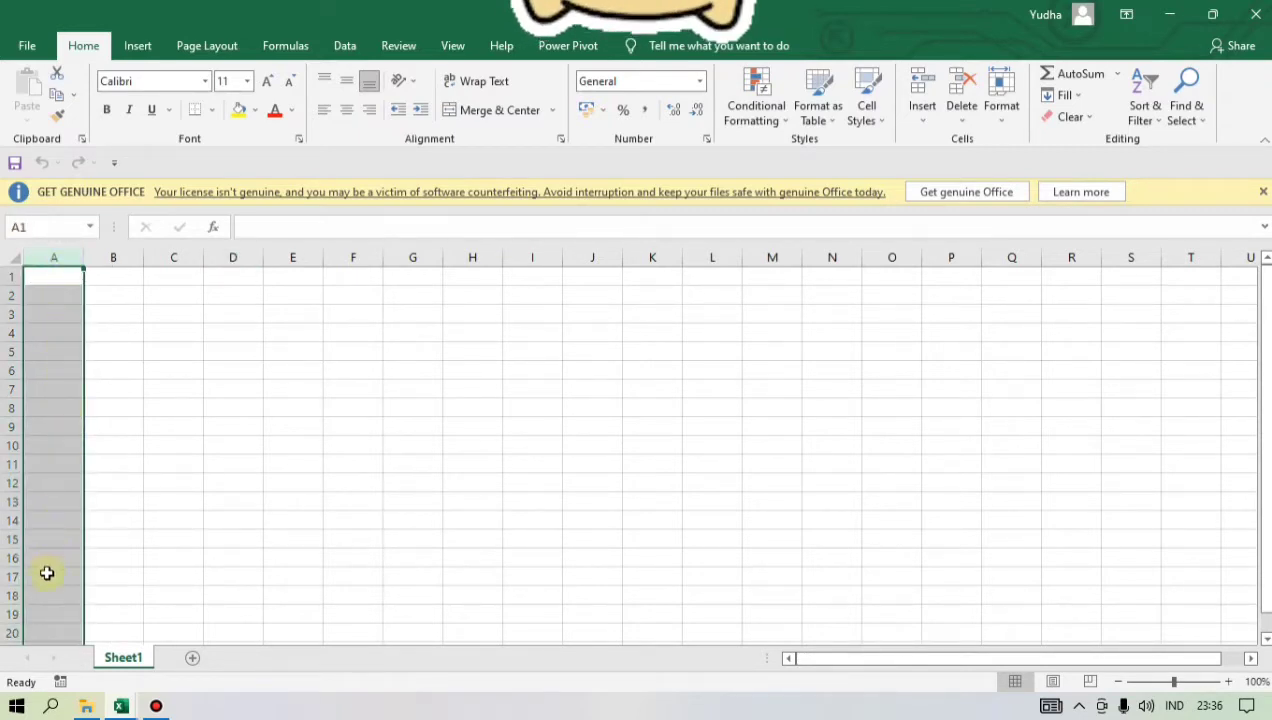
click(116, 256)
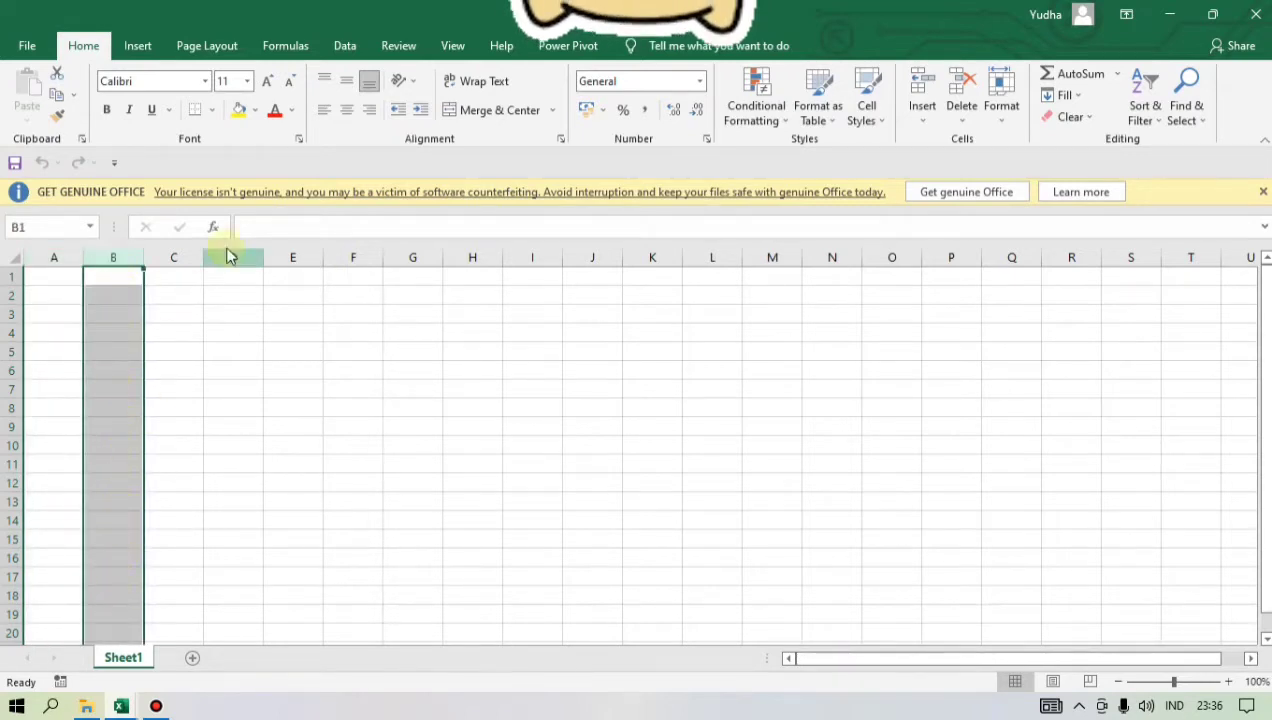
click(185, 257)
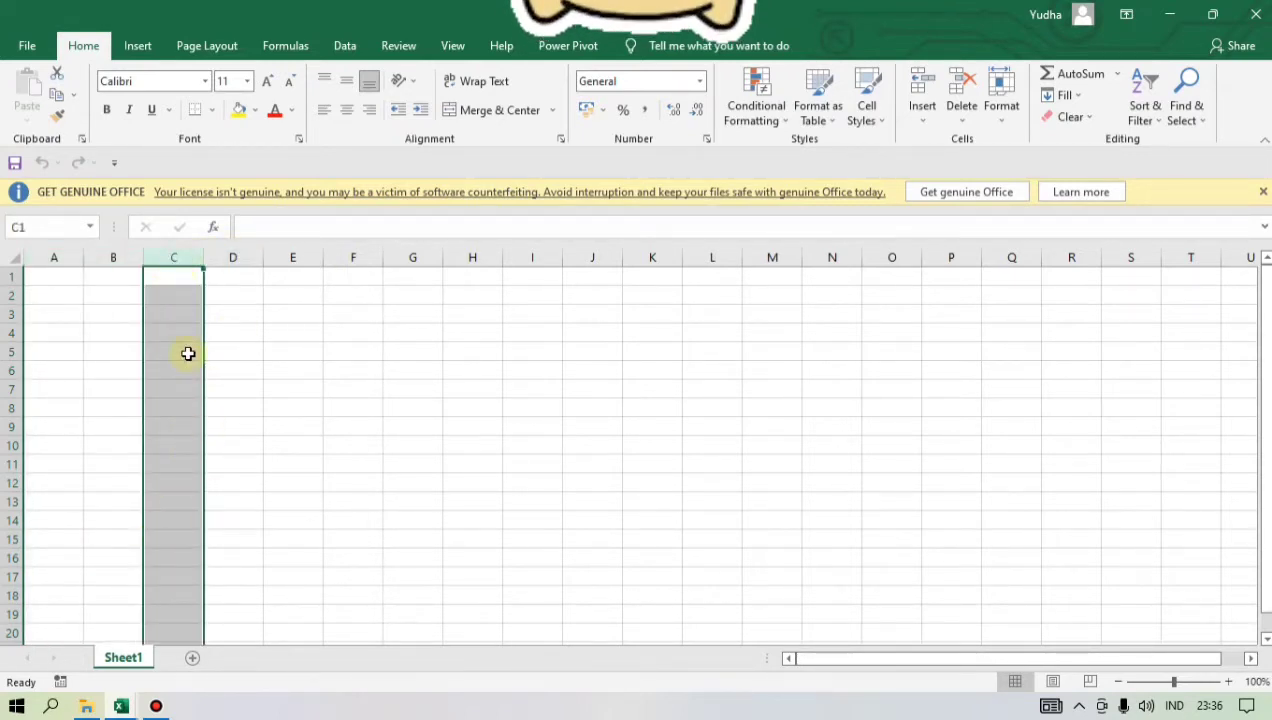
click(54, 257)
click(113, 257)
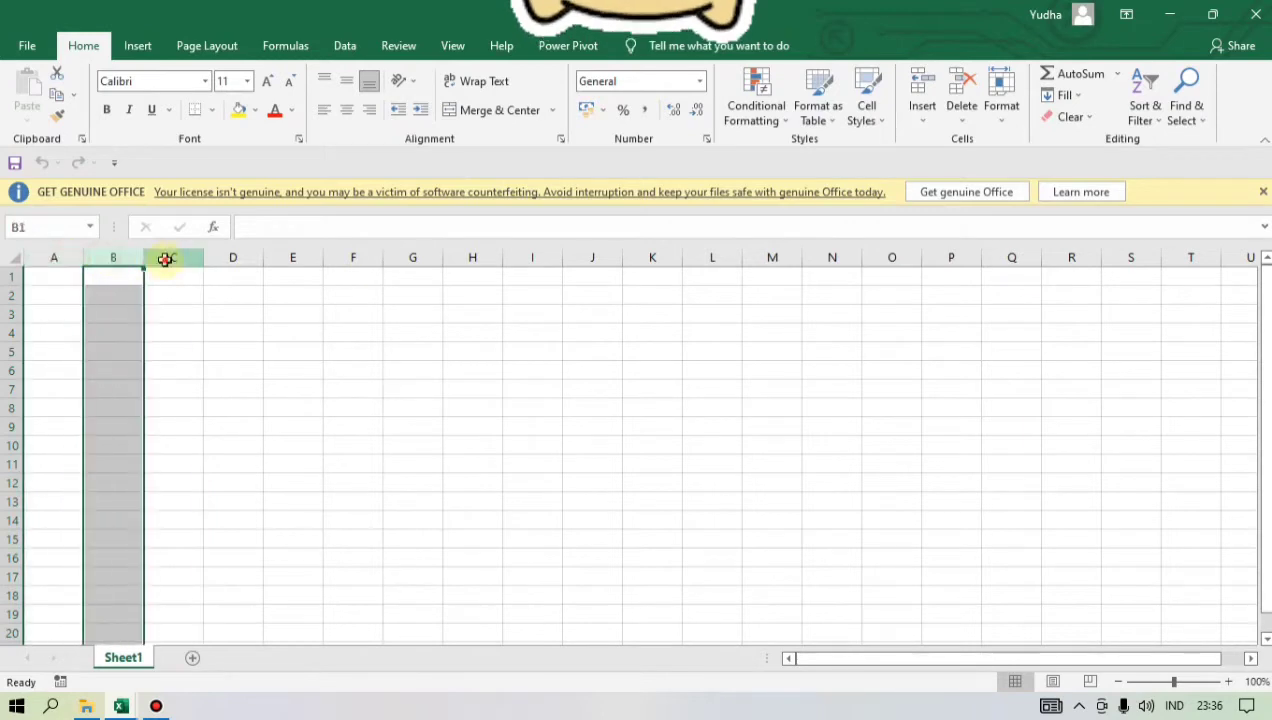
click(174, 257)
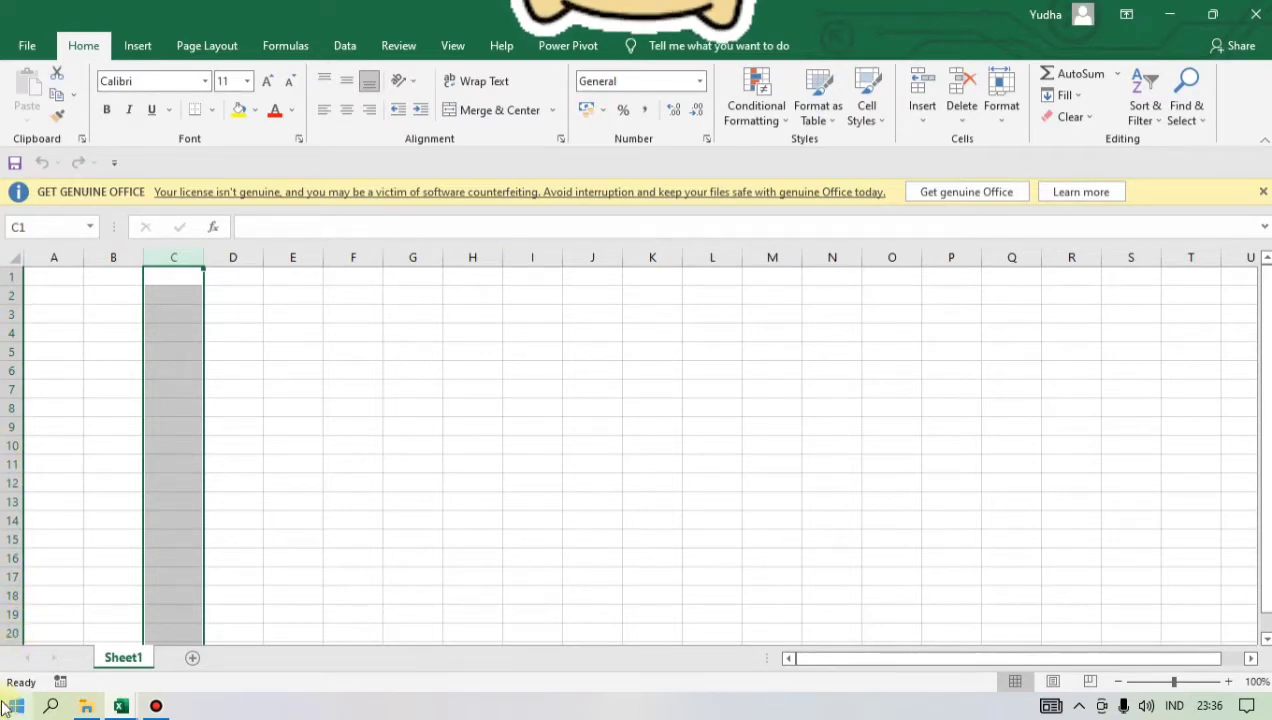
- Select entire rows 1 to 4 one at a time, and repeat from row 1 through row 6 to examine the numbered rows
click(10, 272)
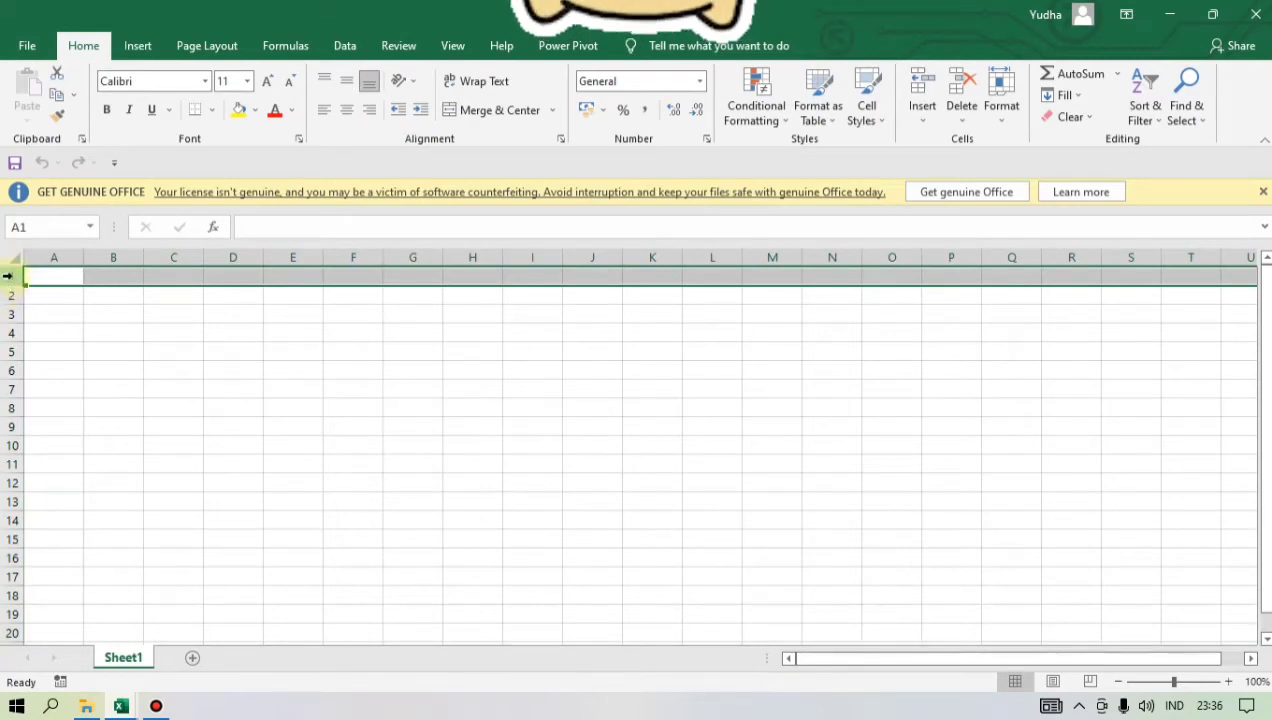
click(8, 295)
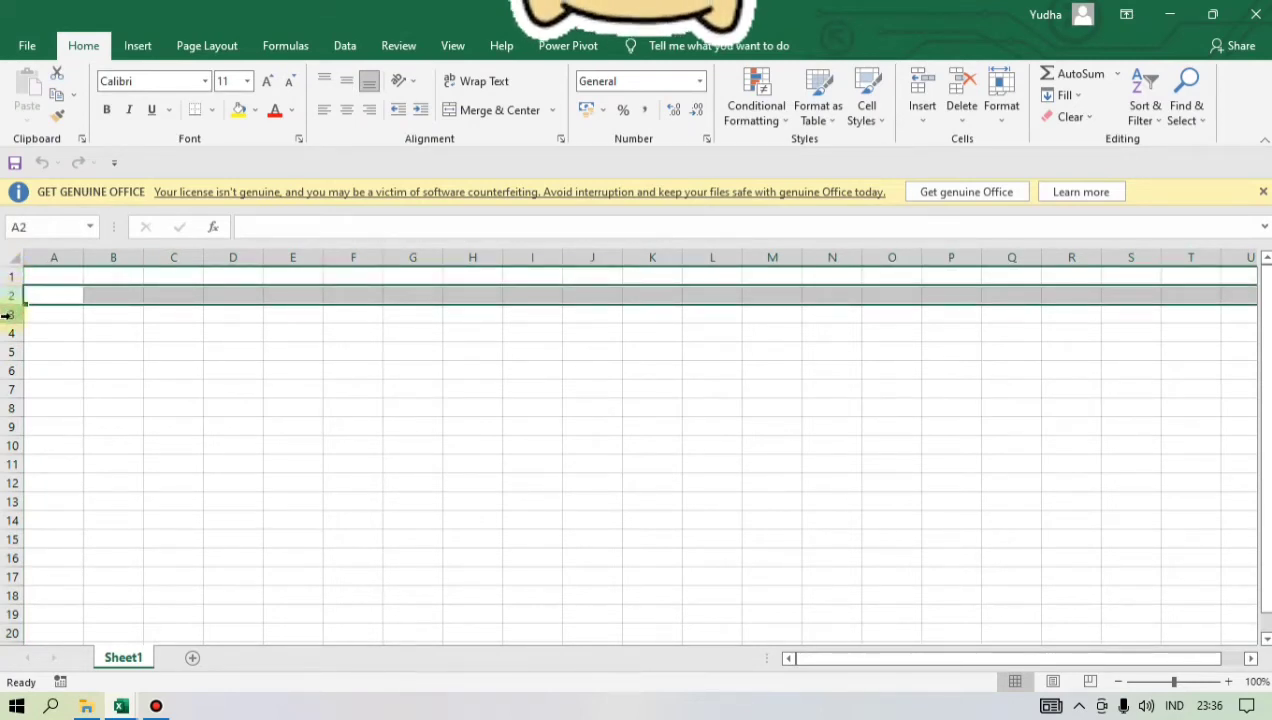
click(10, 314)
click(13, 331)
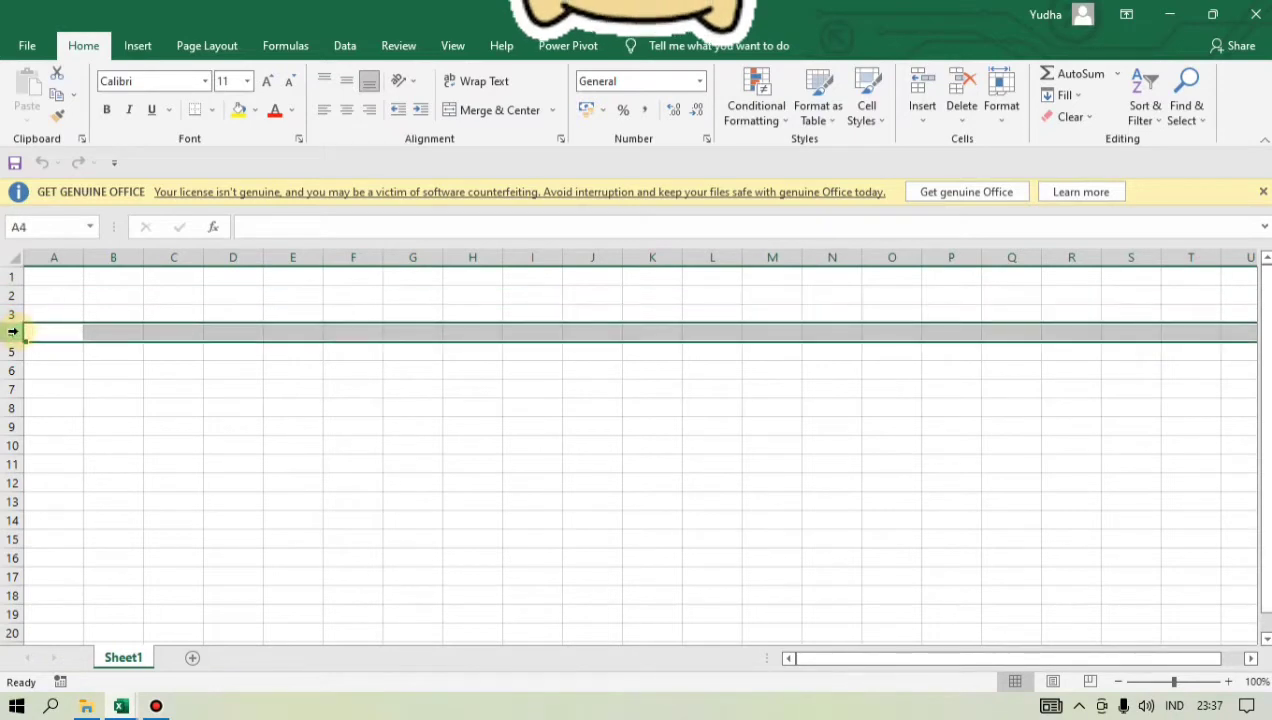
click(10, 276)
click(10, 295)
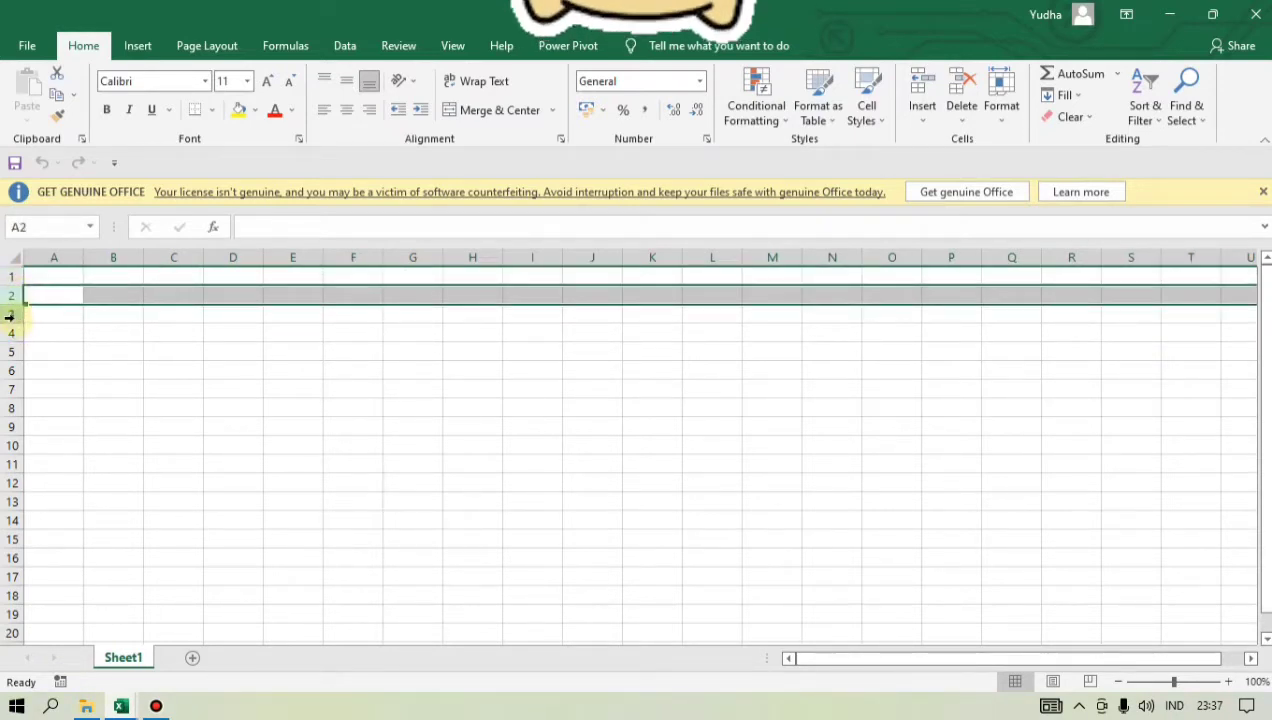
click(9, 315)
click(8, 333)
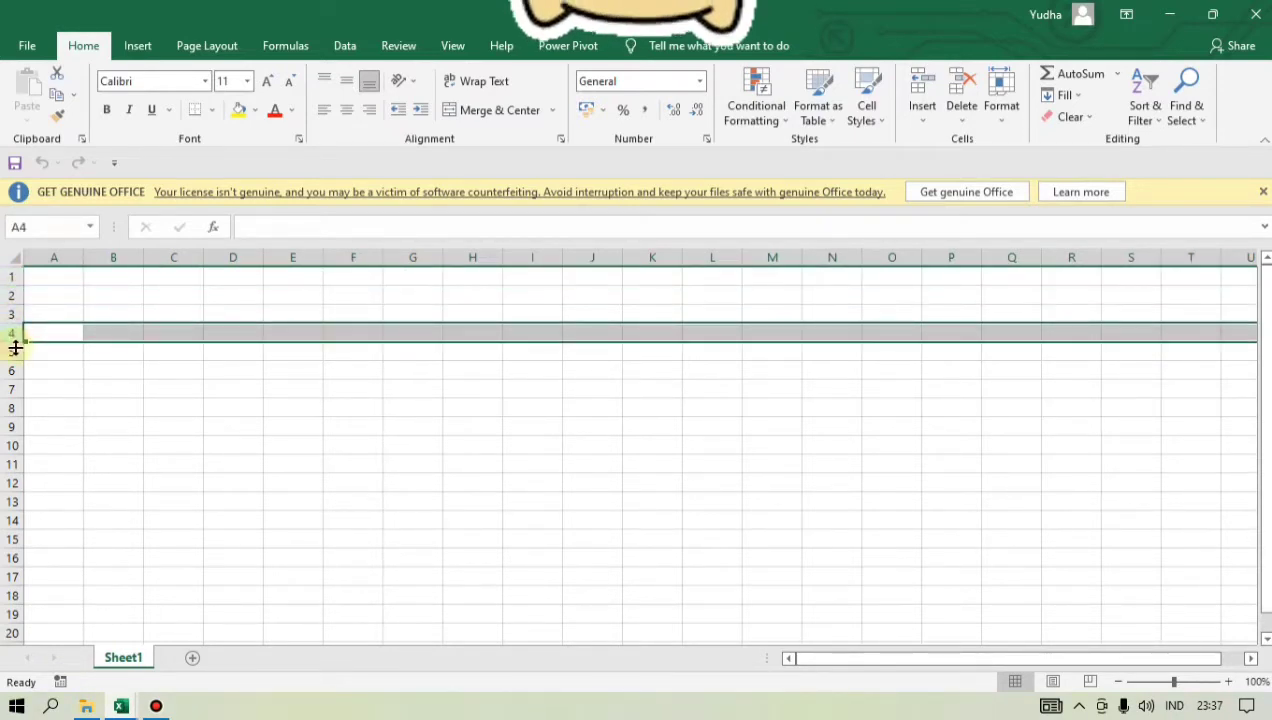
click(9, 351)
click(10, 369)
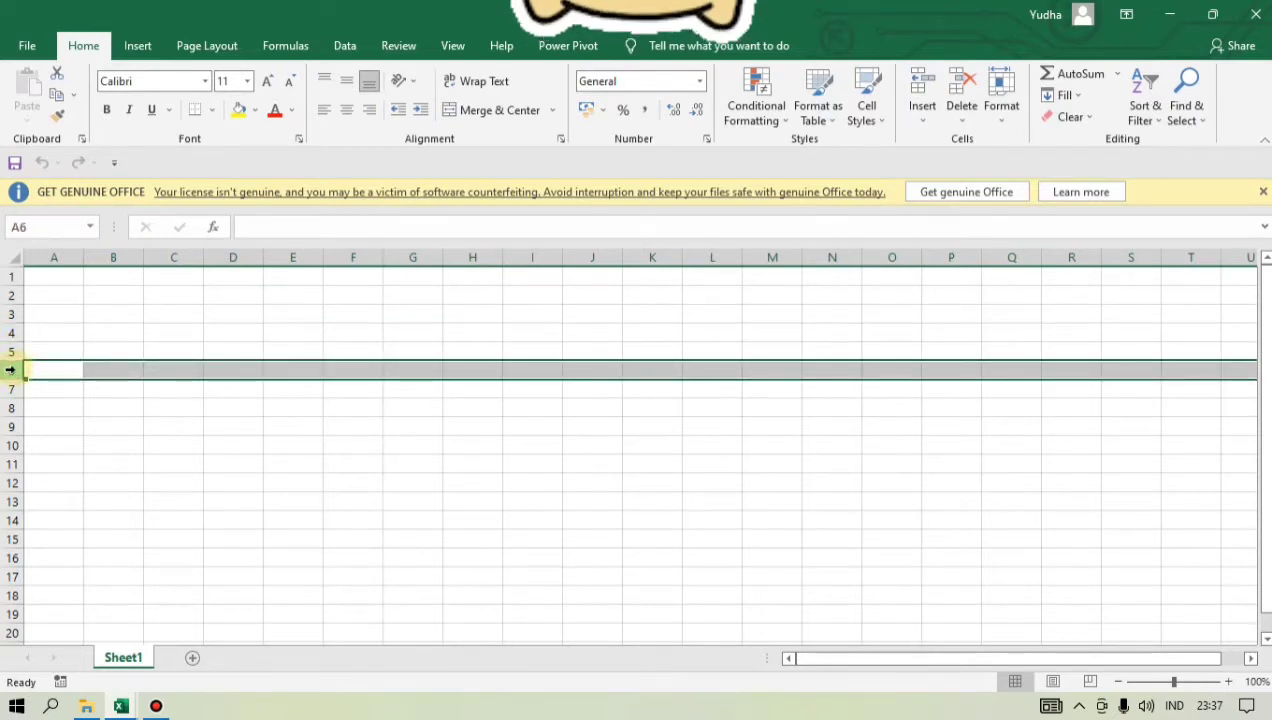
- Select single cells A1, B2, B3 and C3 in turn to examine individual cells, finishing on A1
click(127, 316)
click(62, 277)
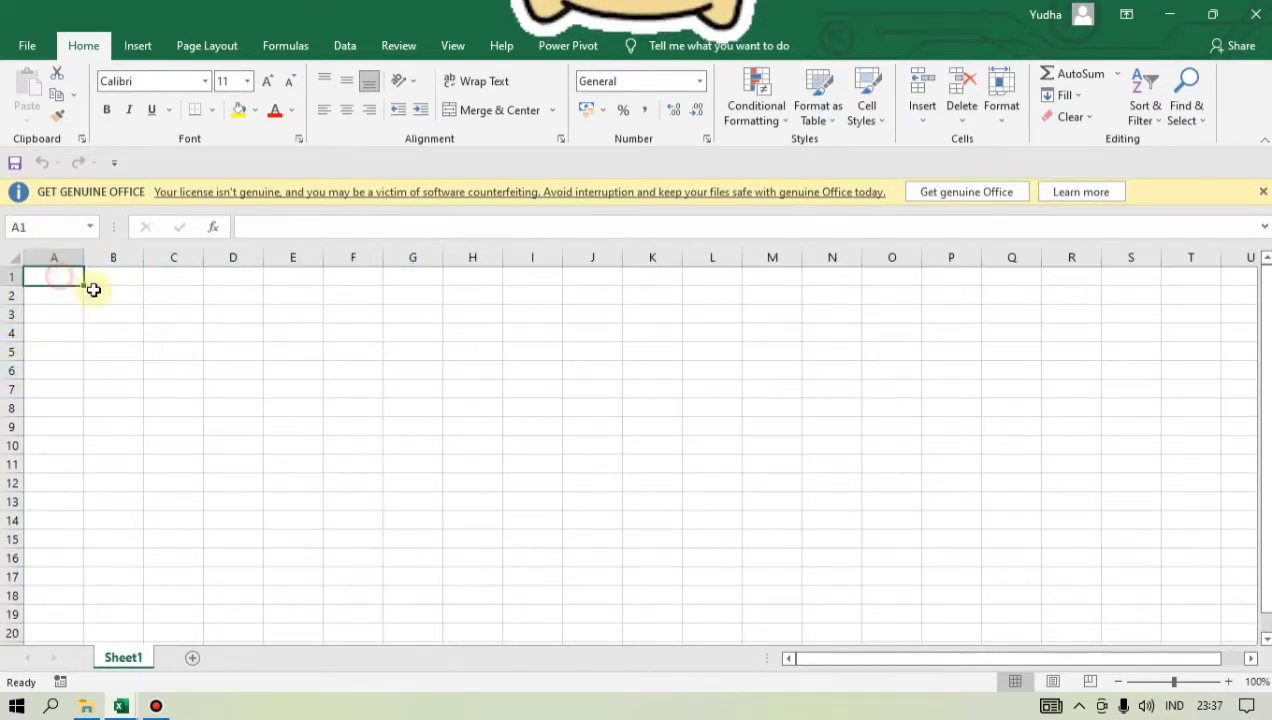
click(115, 298)
click(62, 278)
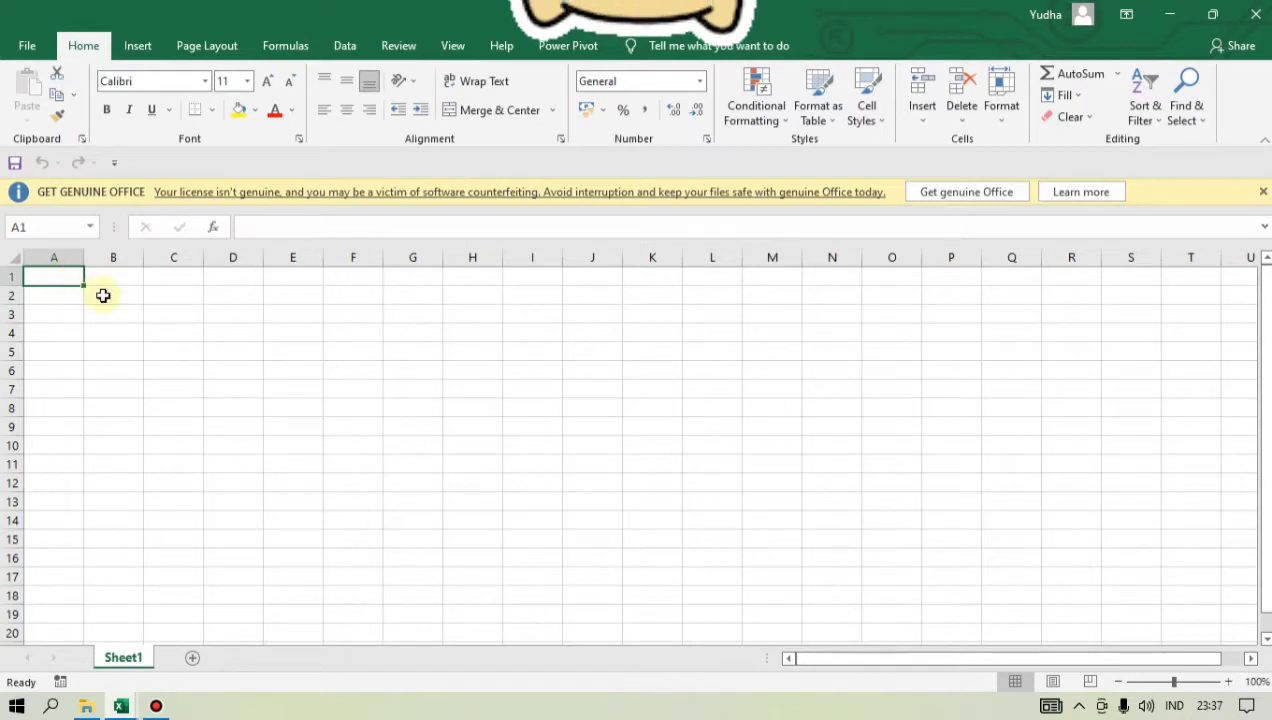
click(110, 316)
click(185, 317)
click(63, 279)
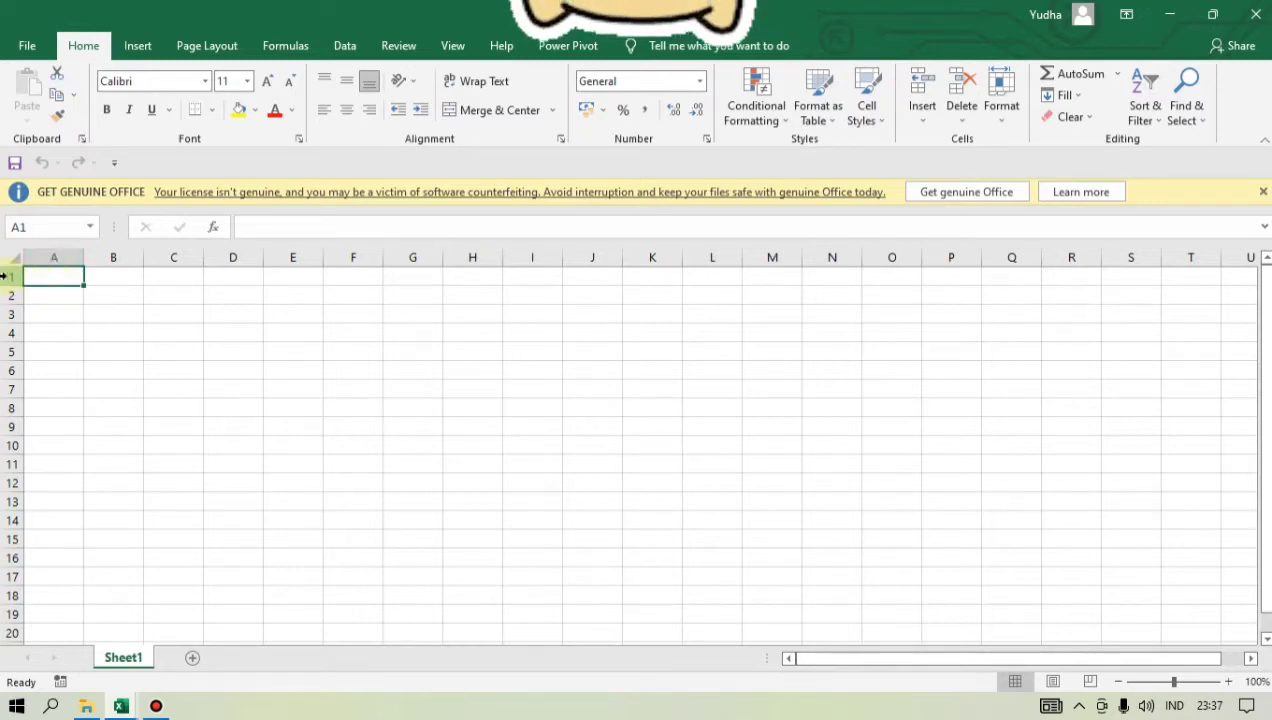
- Select cells B1, B3, C3, G12, S17 and A1 one by one and check each cell's address
click(115, 275)
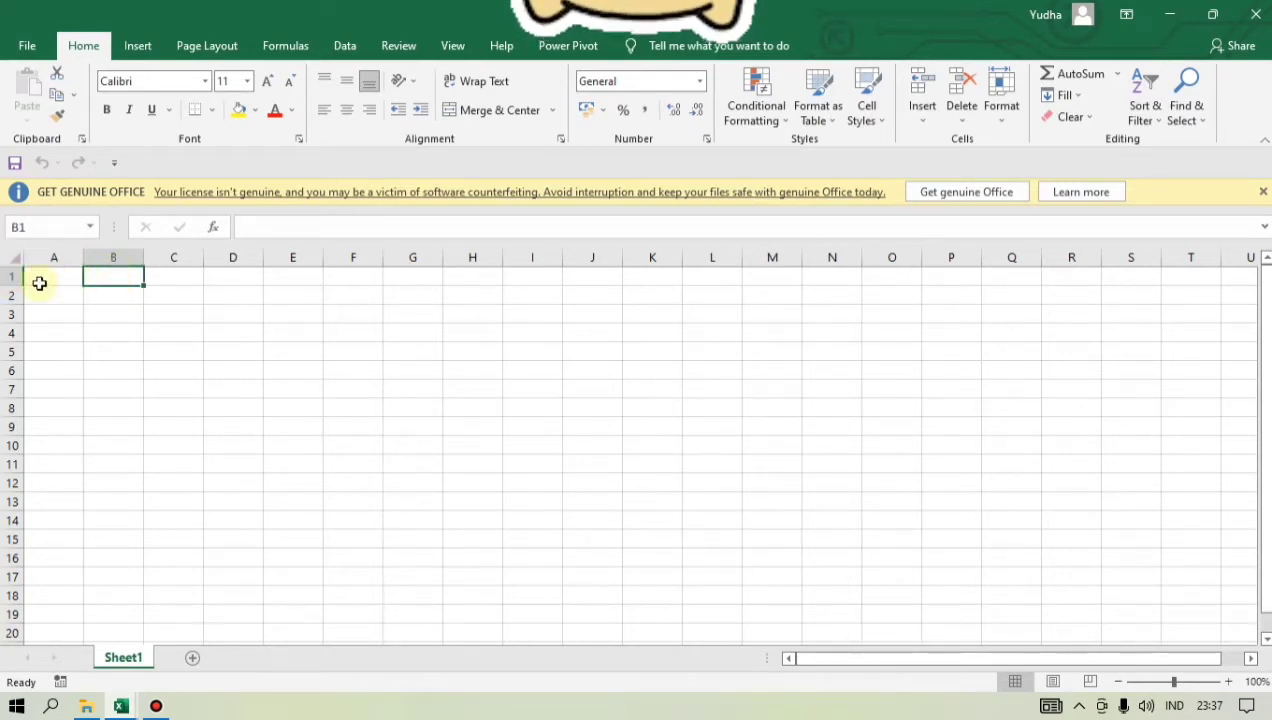
click(122, 315)
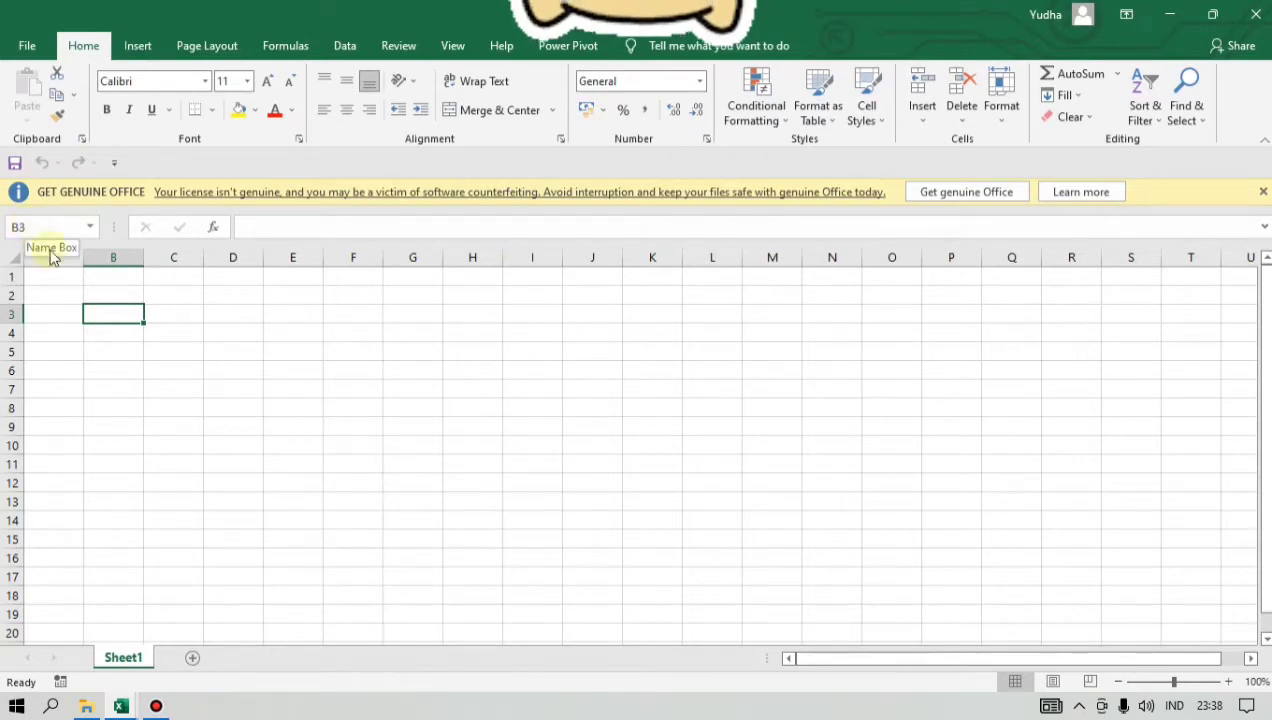
click(175, 314)
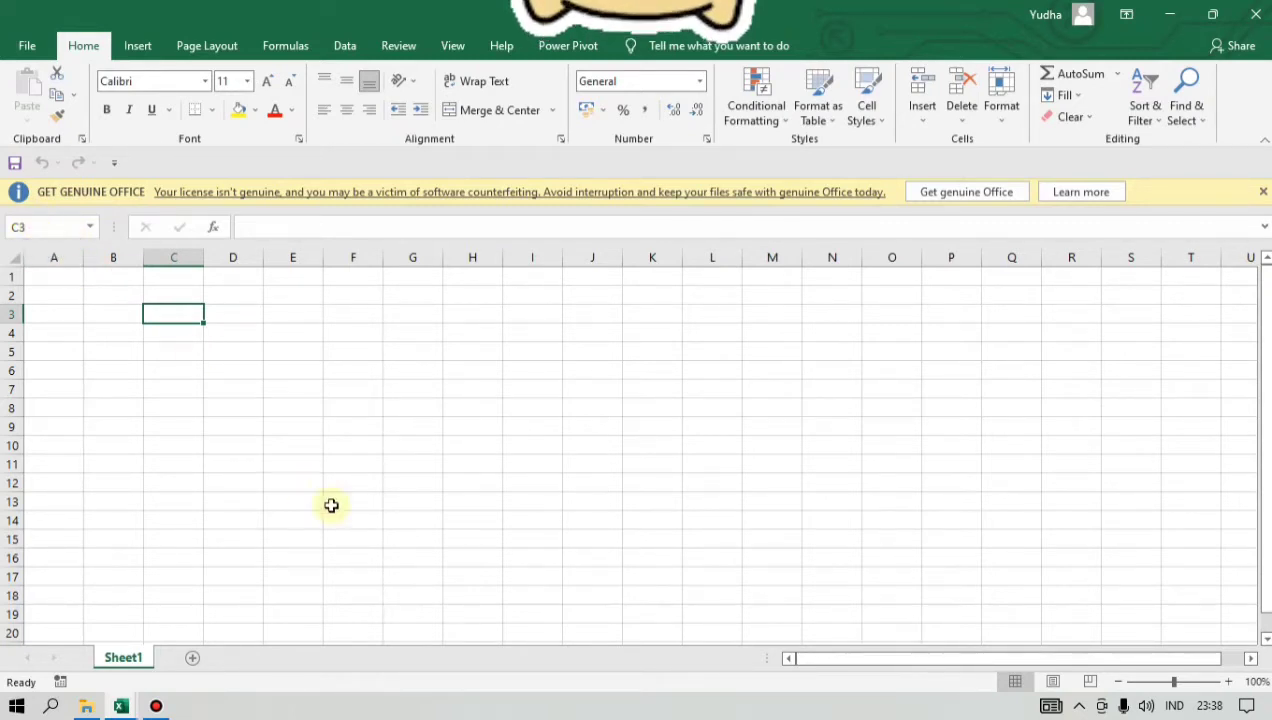
click(408, 486)
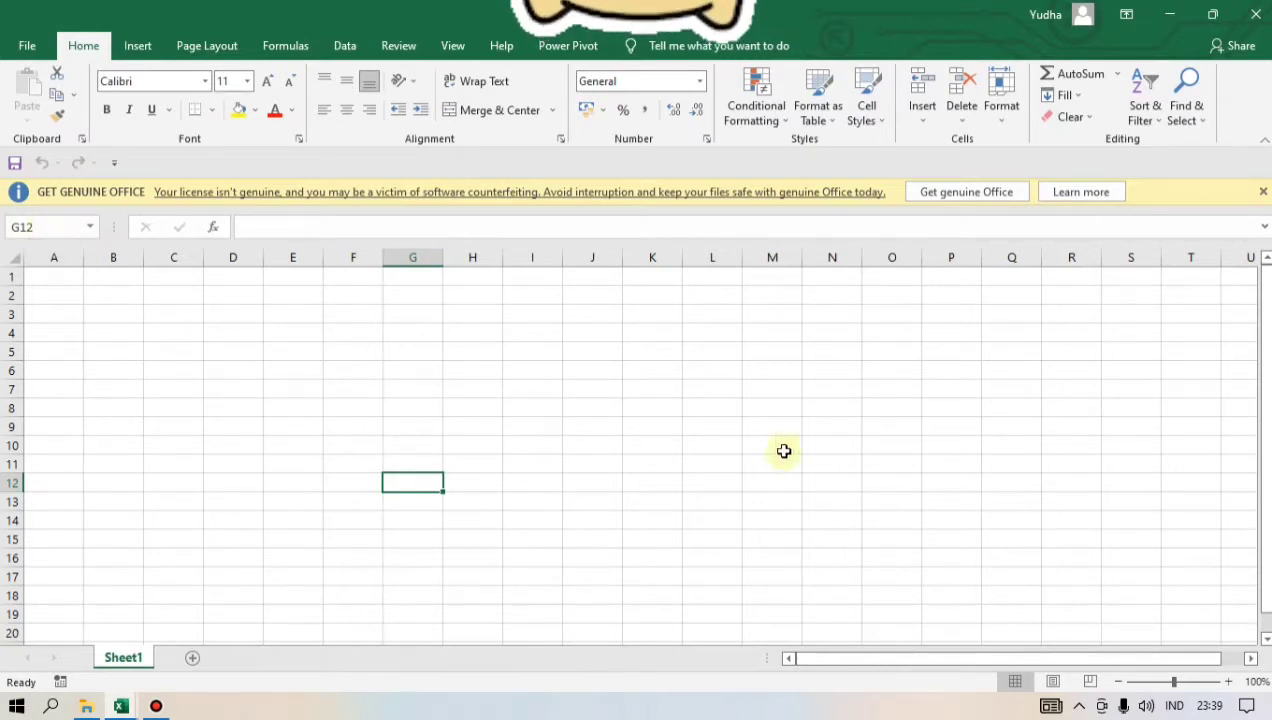
click(1128, 576)
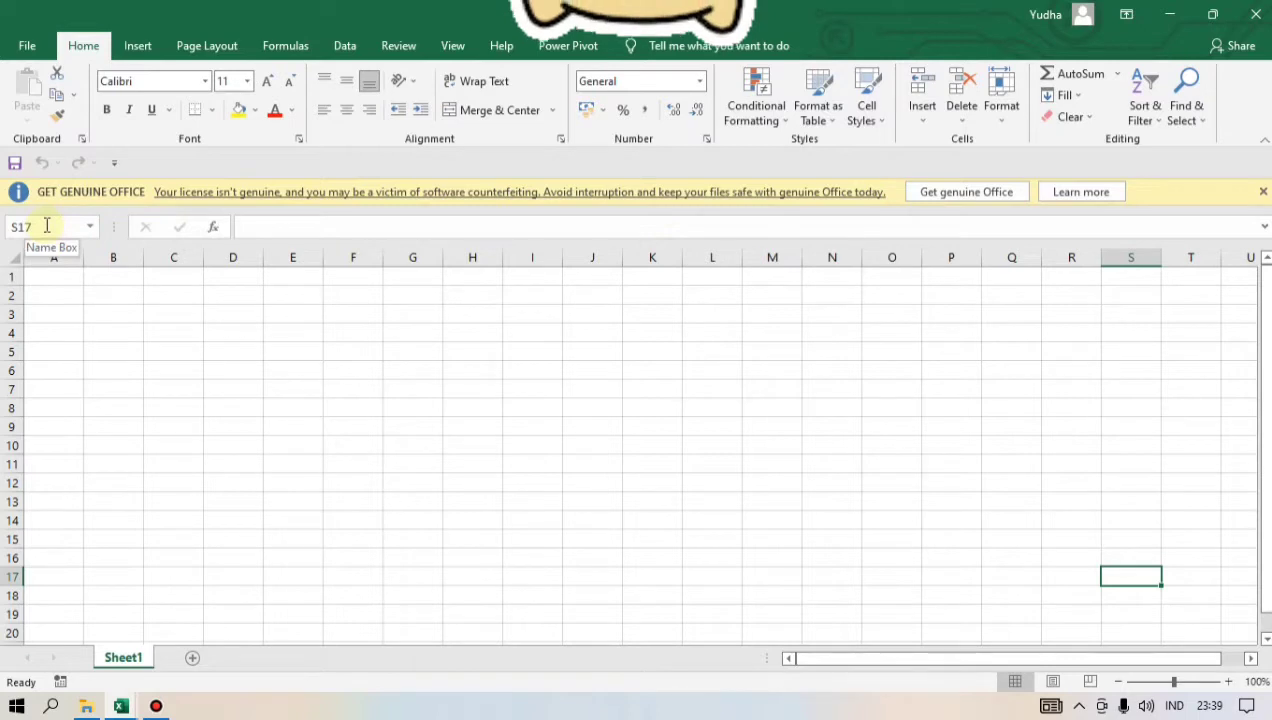
click(60, 276)
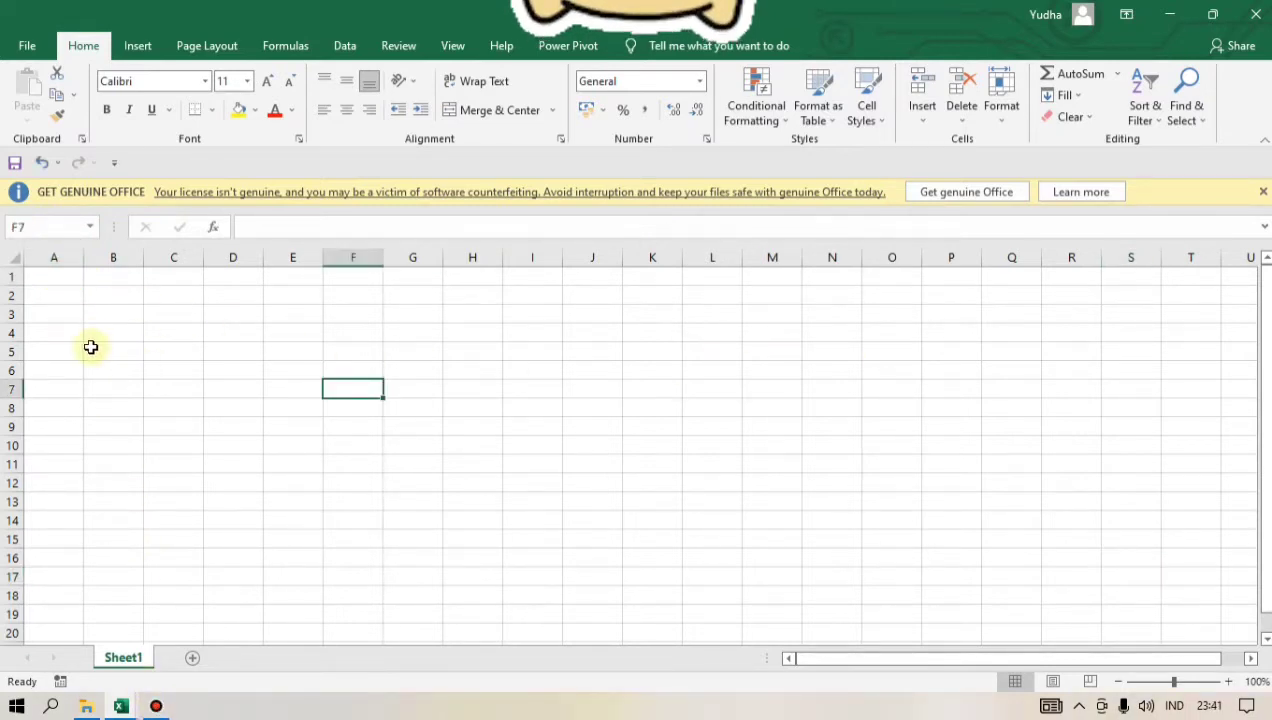
- Apply All Borders to the range A1:D8 to make a table of four columns and eight rows
click(138, 371)
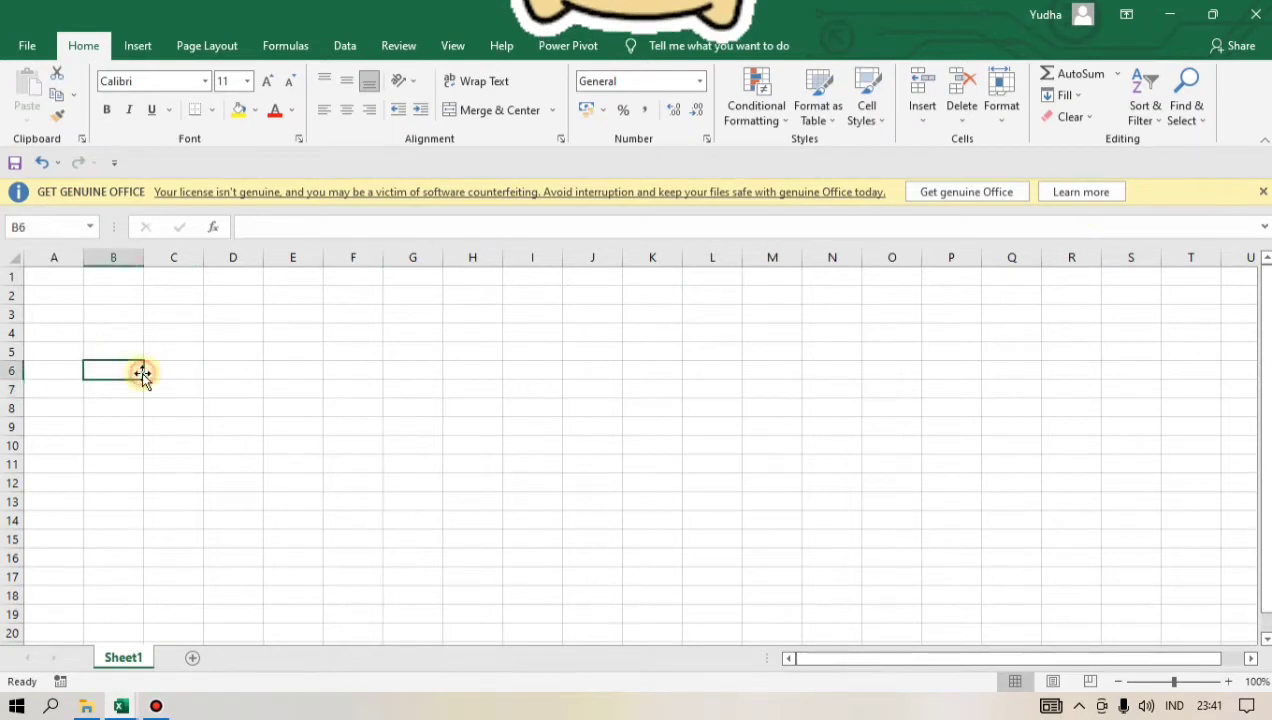
click(44, 279)
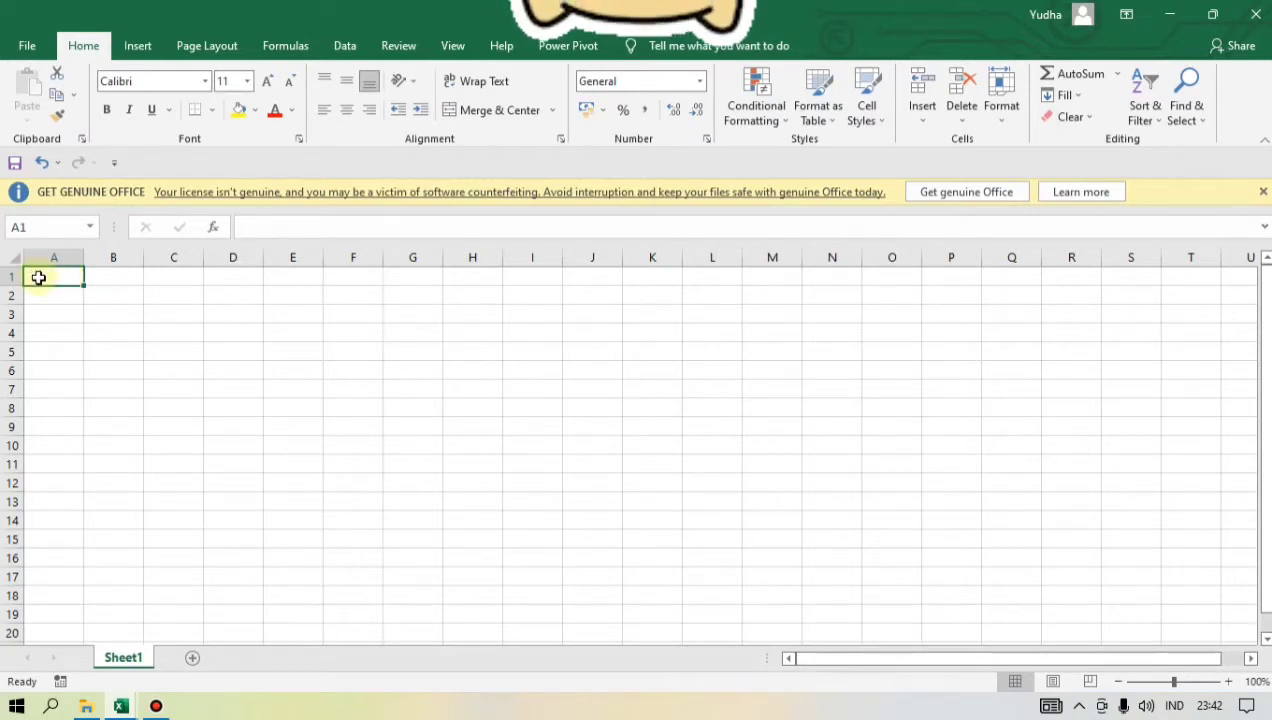
drag(39, 277, 235, 282)
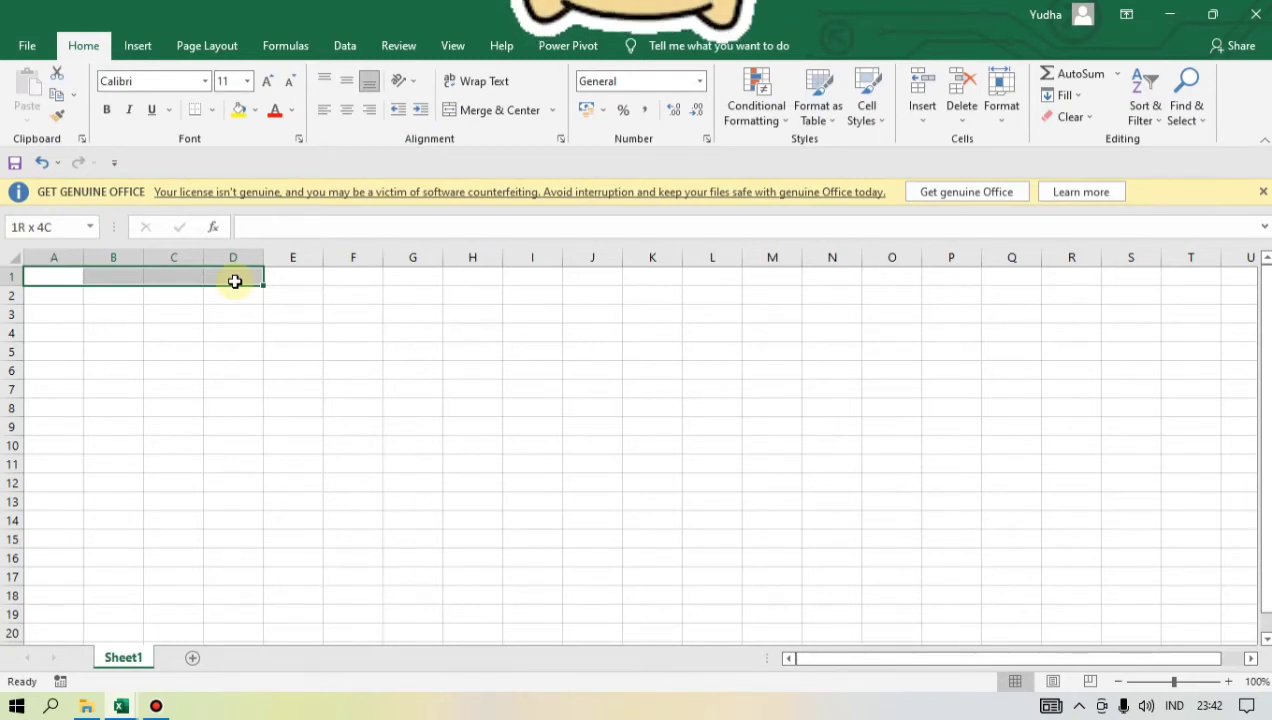
drag(235, 282, 249, 406)
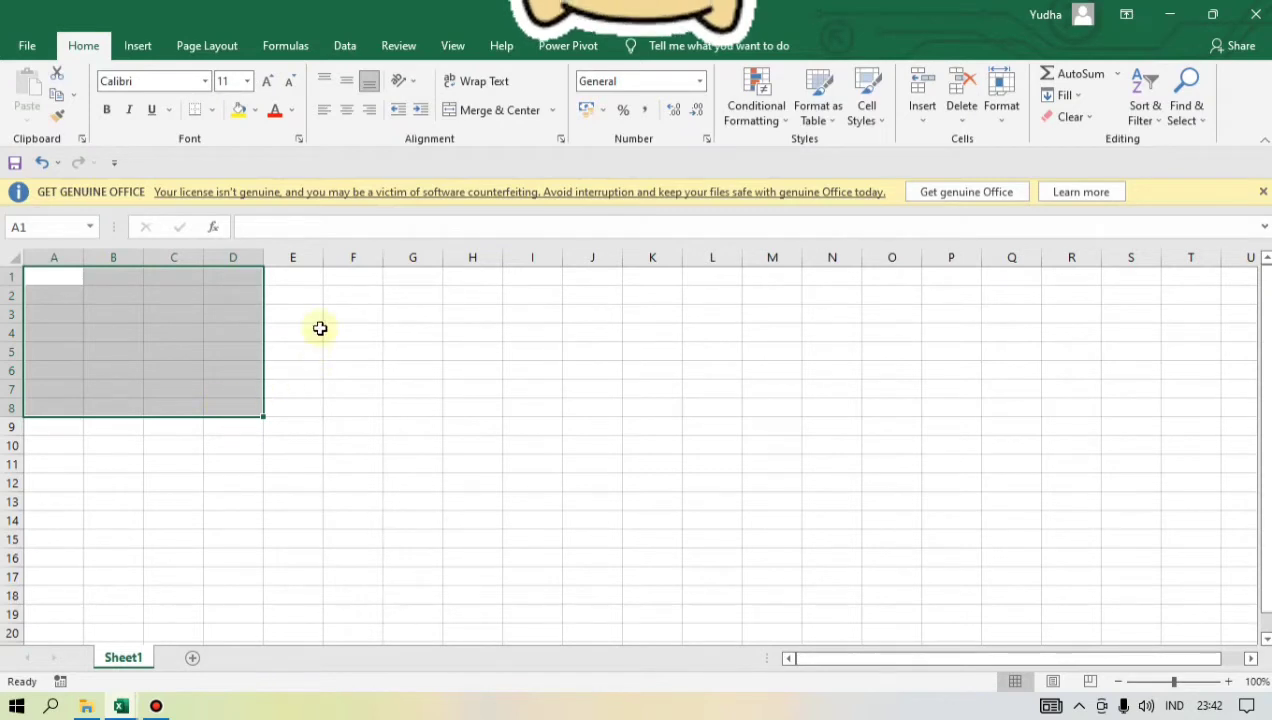
click(215, 112)
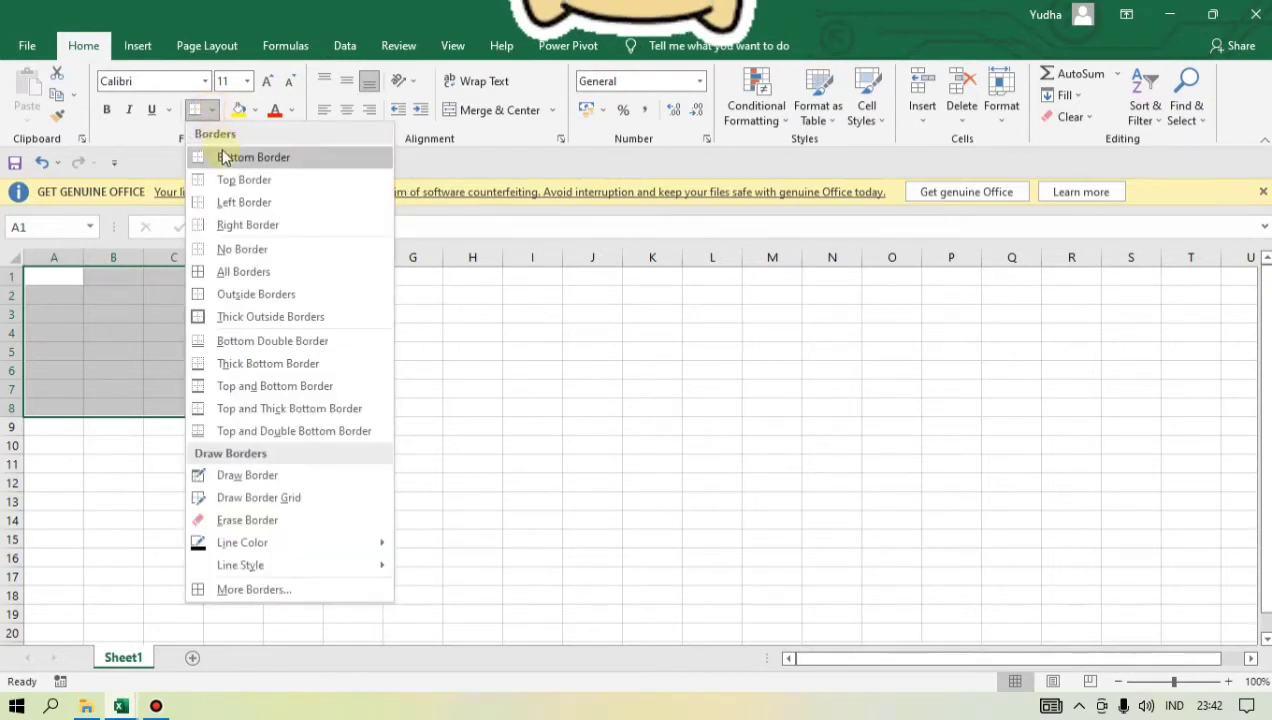
click(268, 279)
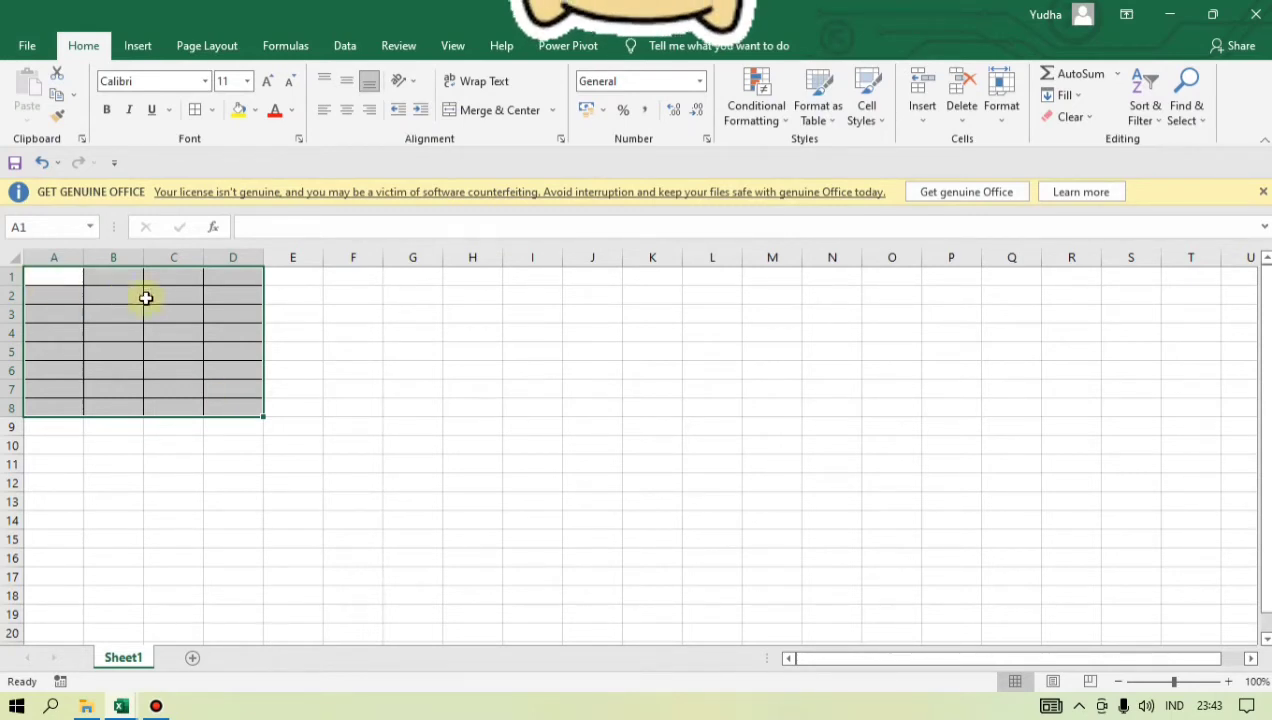
click(235, 401)
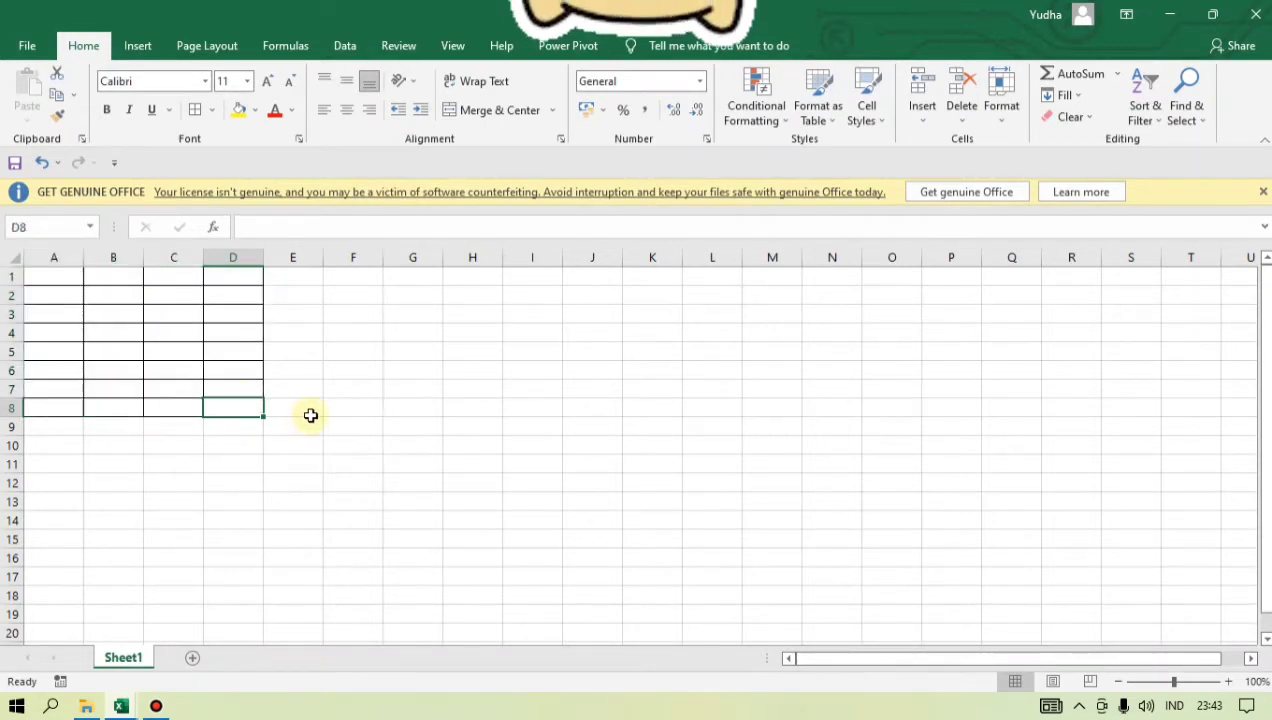
- Merge and center cells A1:D1 in the table's first row, and compare the merged cell with cells C4 and D3
click(131, 280)
click(60, 277)
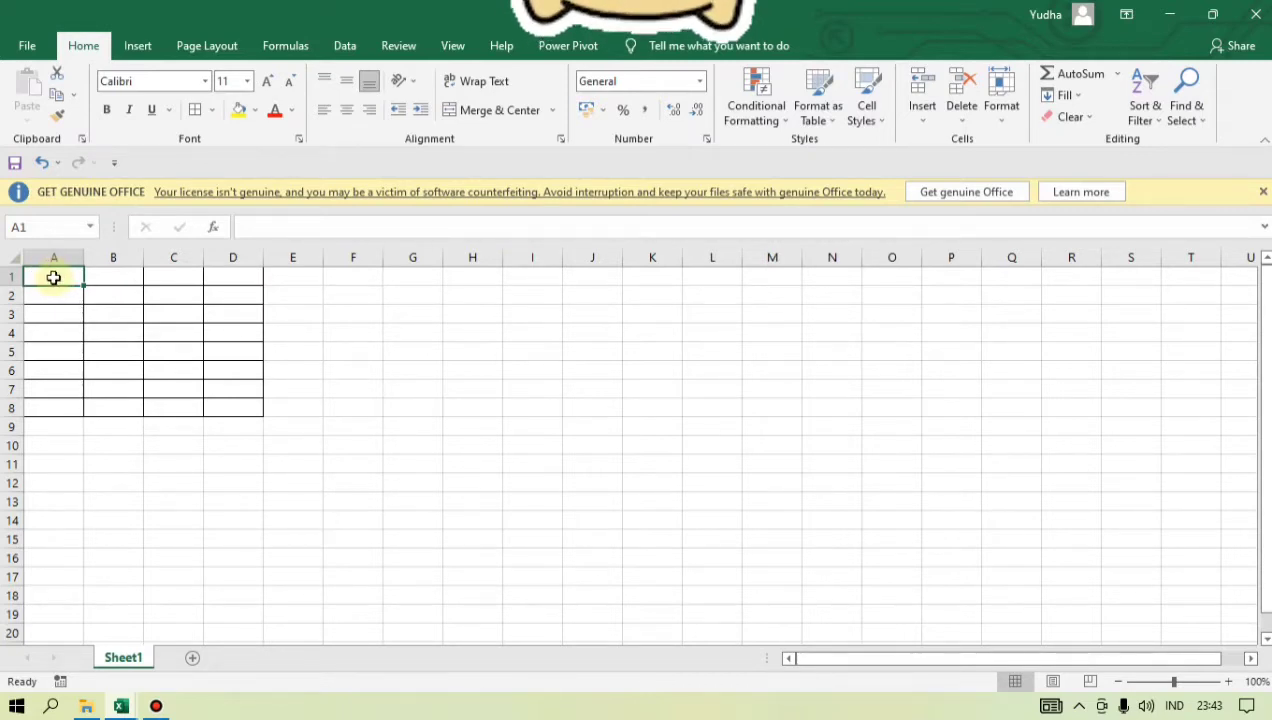
drag(53, 277, 231, 276)
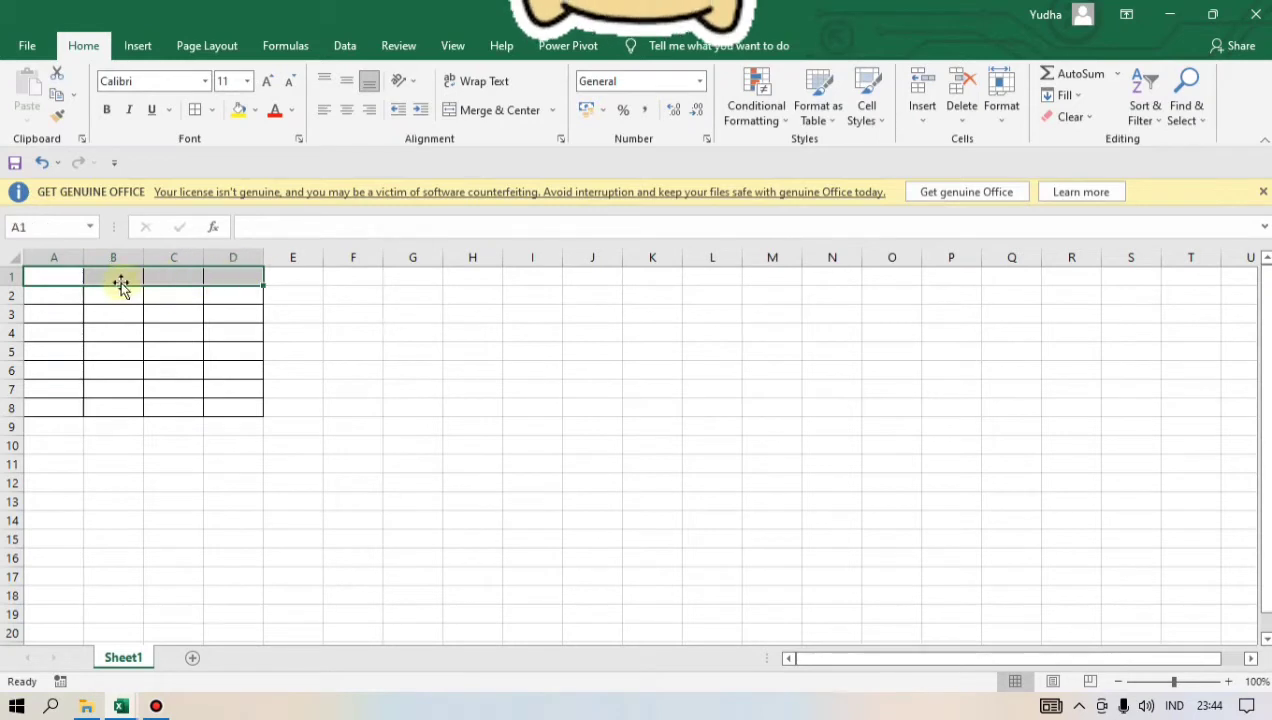
click(54, 274)
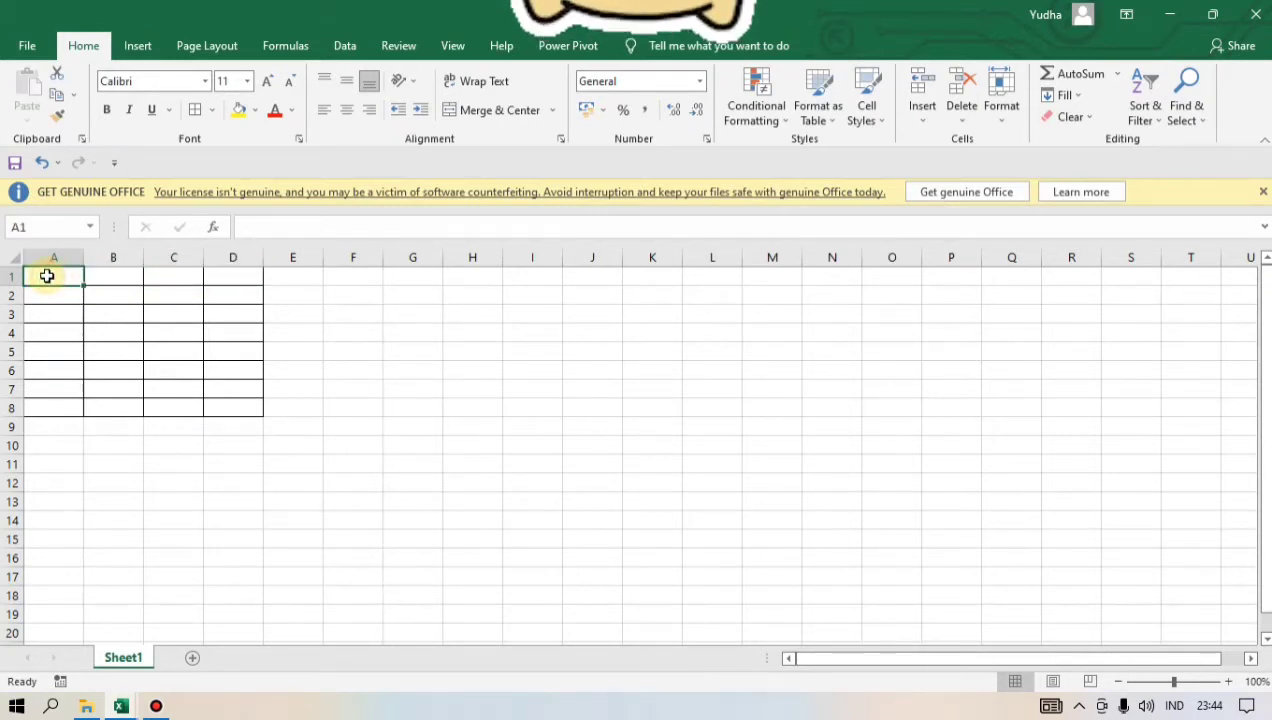
drag(47, 276, 208, 279)
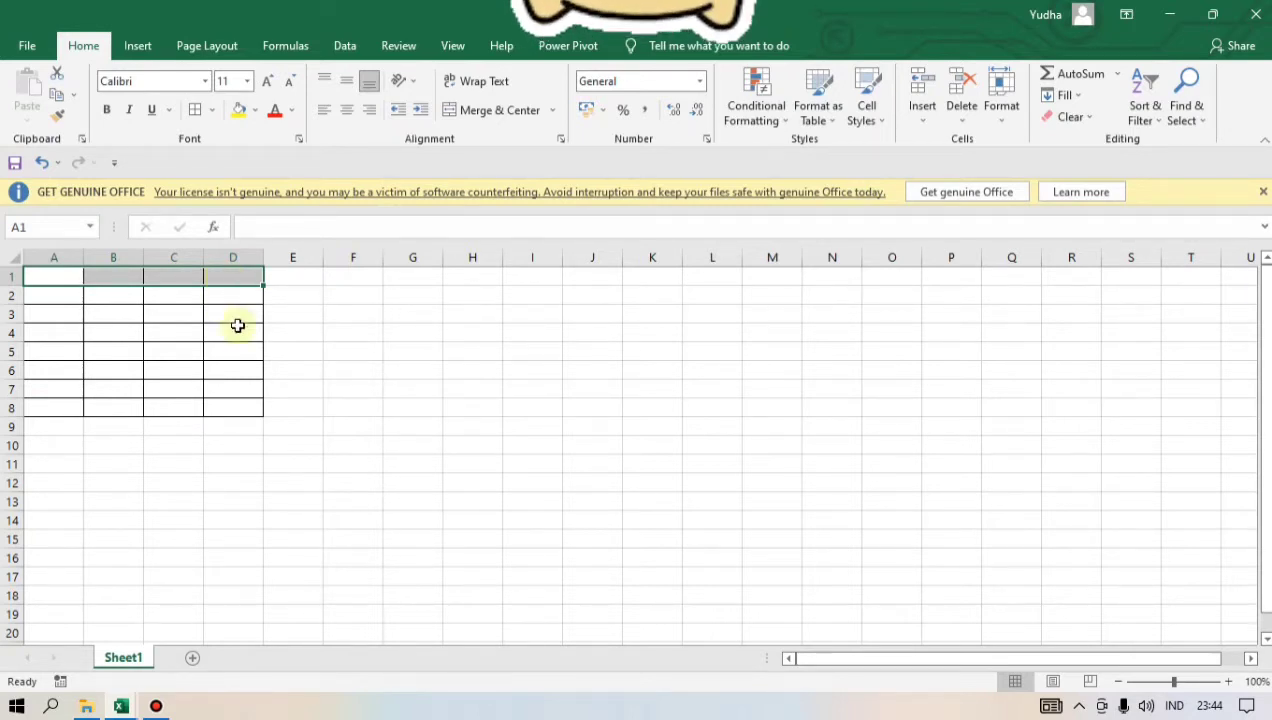
click(484, 117)
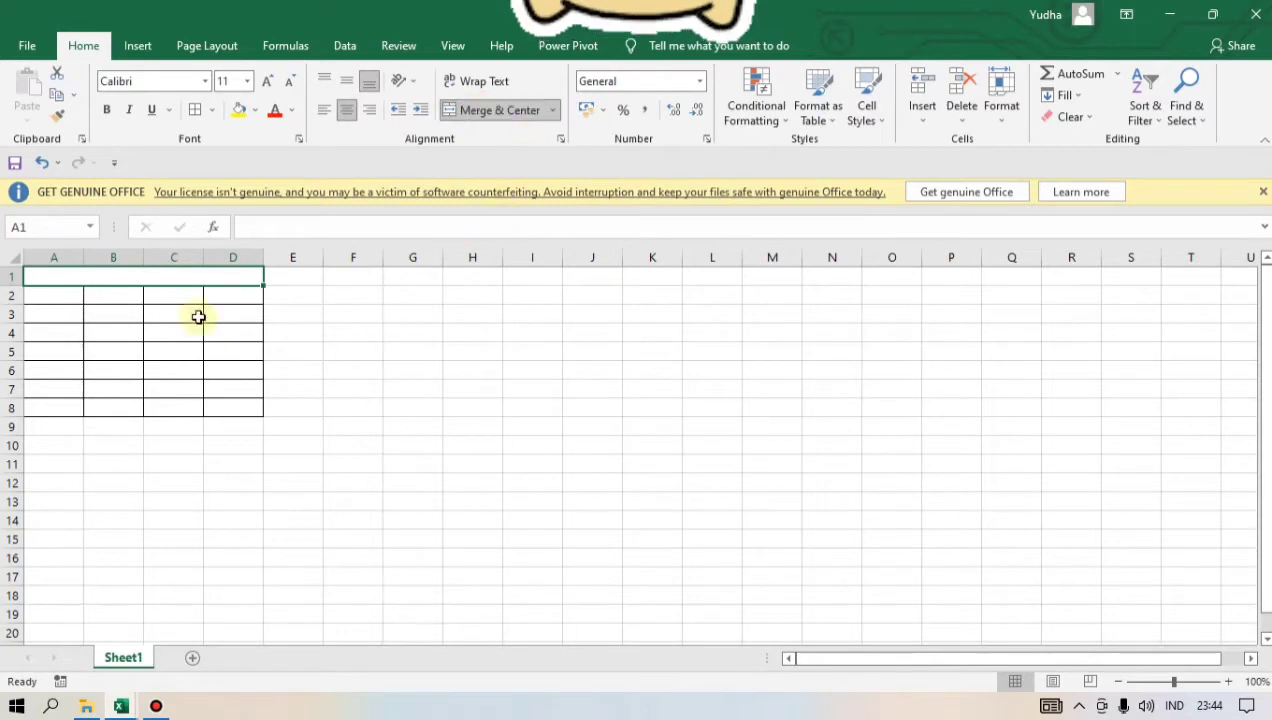
click(62, 276)
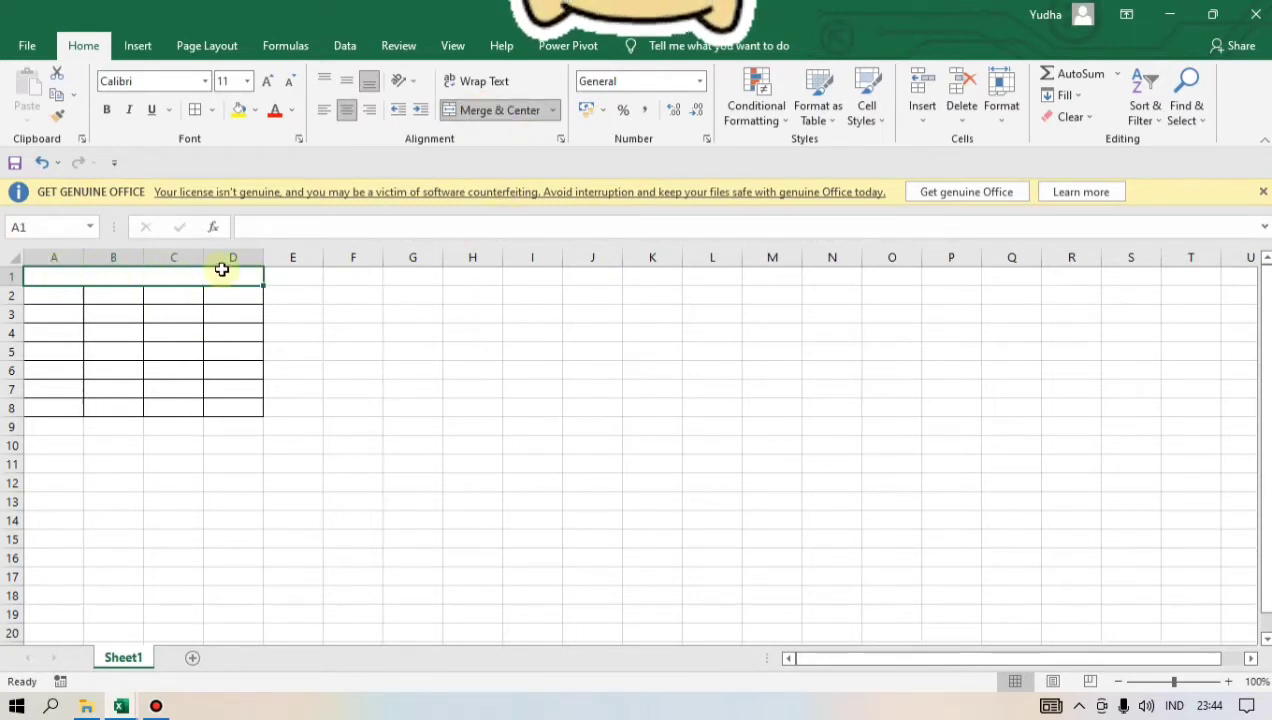
click(190, 323)
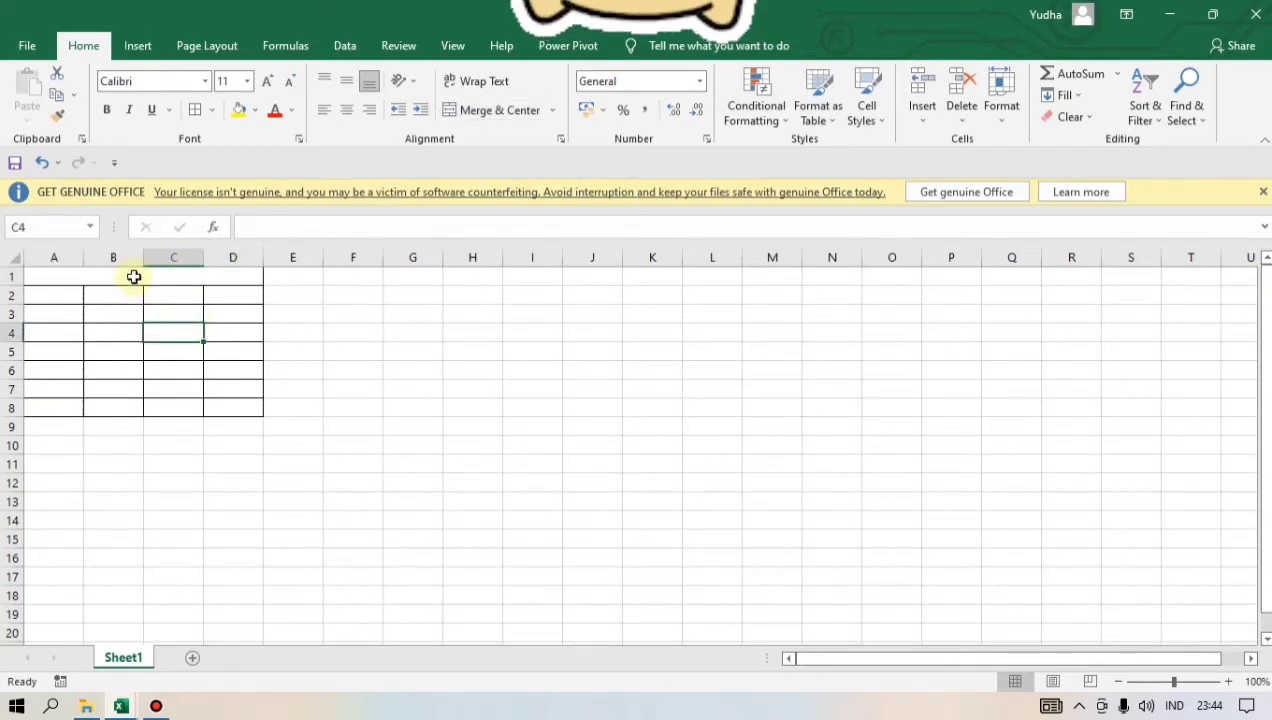
click(133, 276)
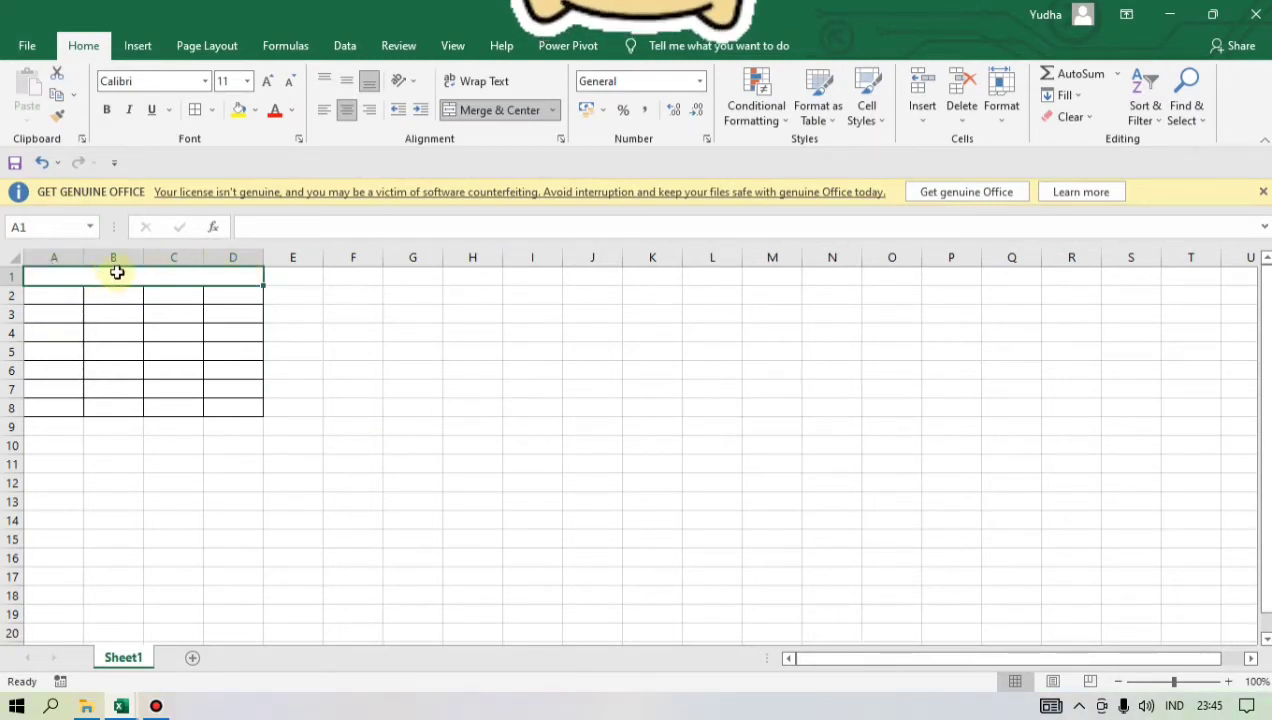
click(228, 317)
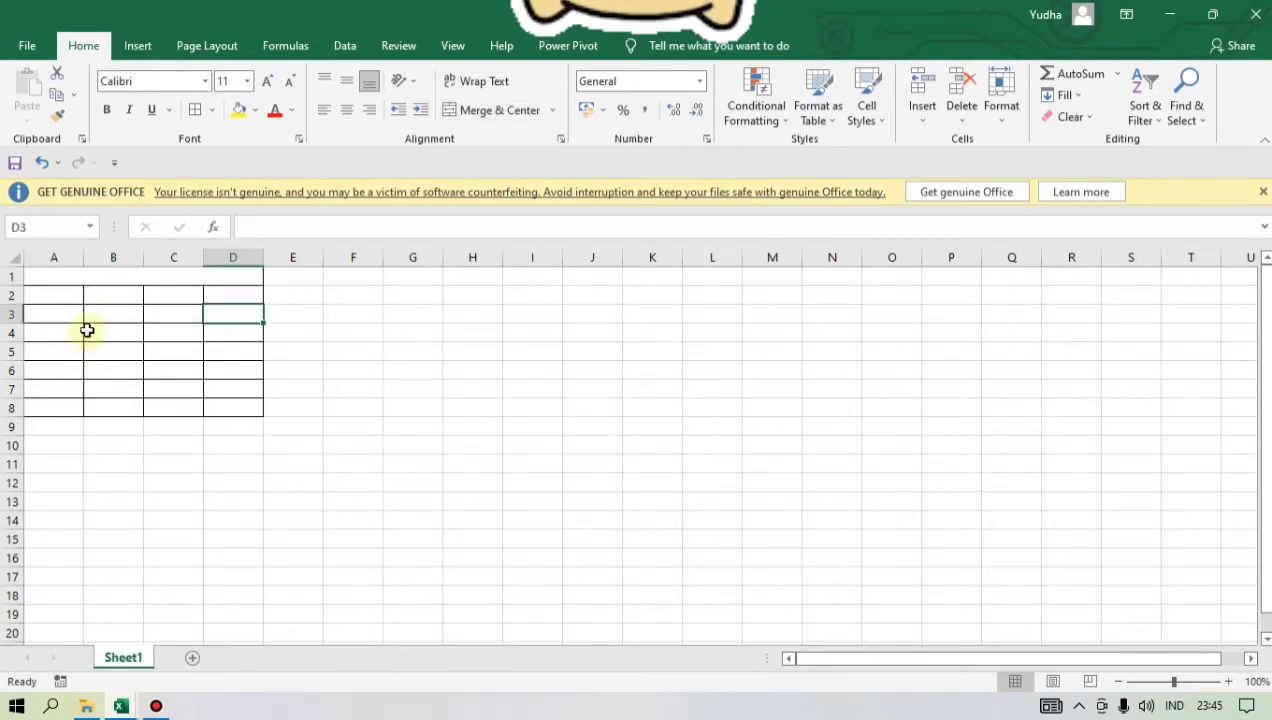
- Merge and center cells A2:A3 in the table's first column
click(59, 292)
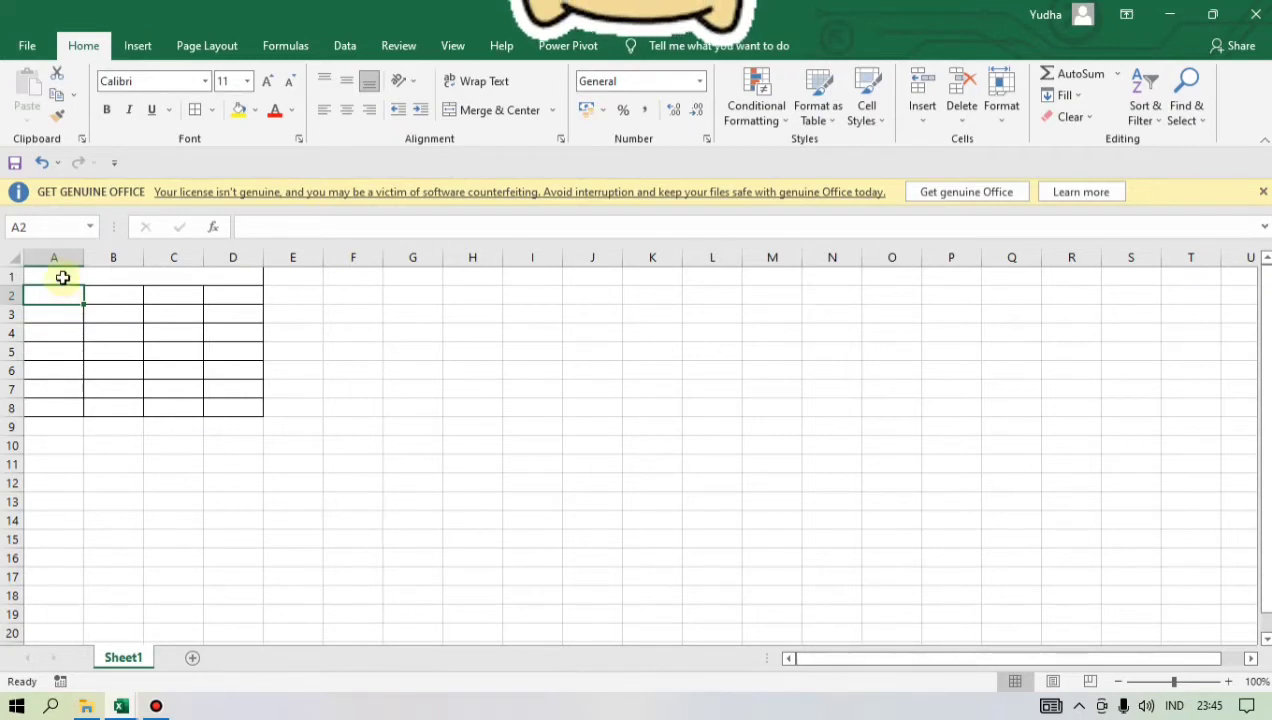
click(62, 279)
click(55, 295)
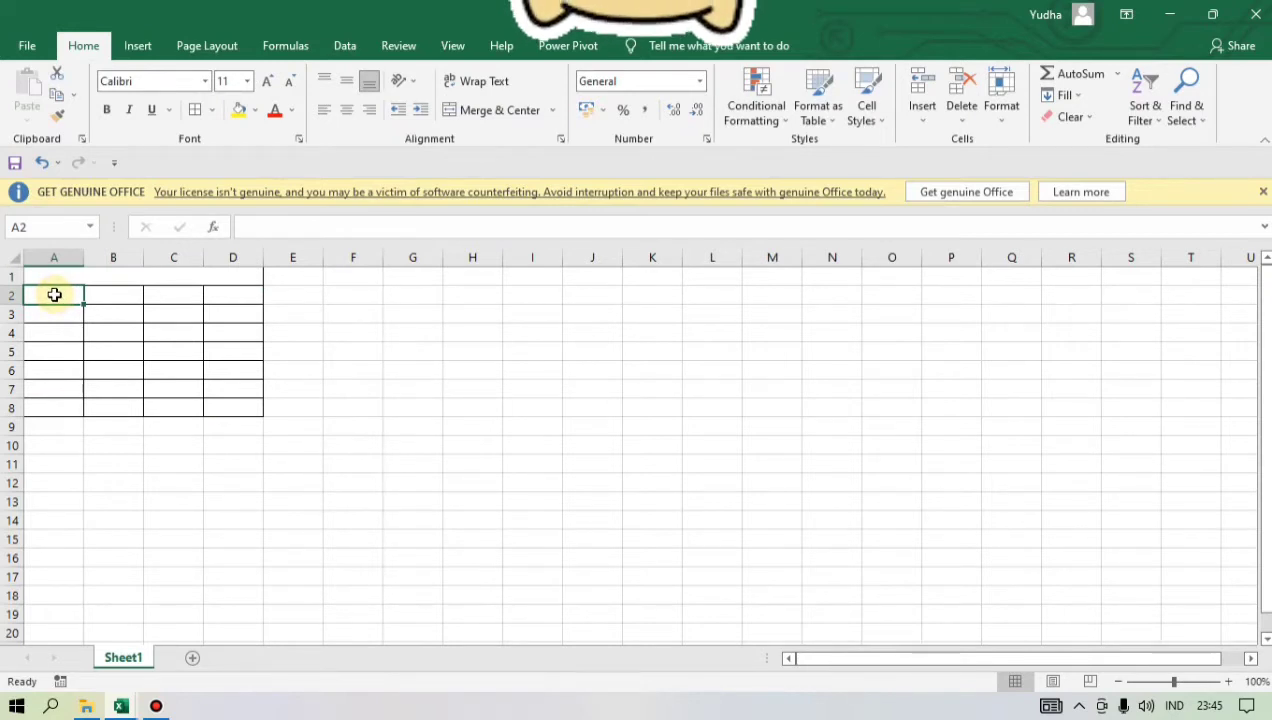
drag(55, 295, 56, 307)
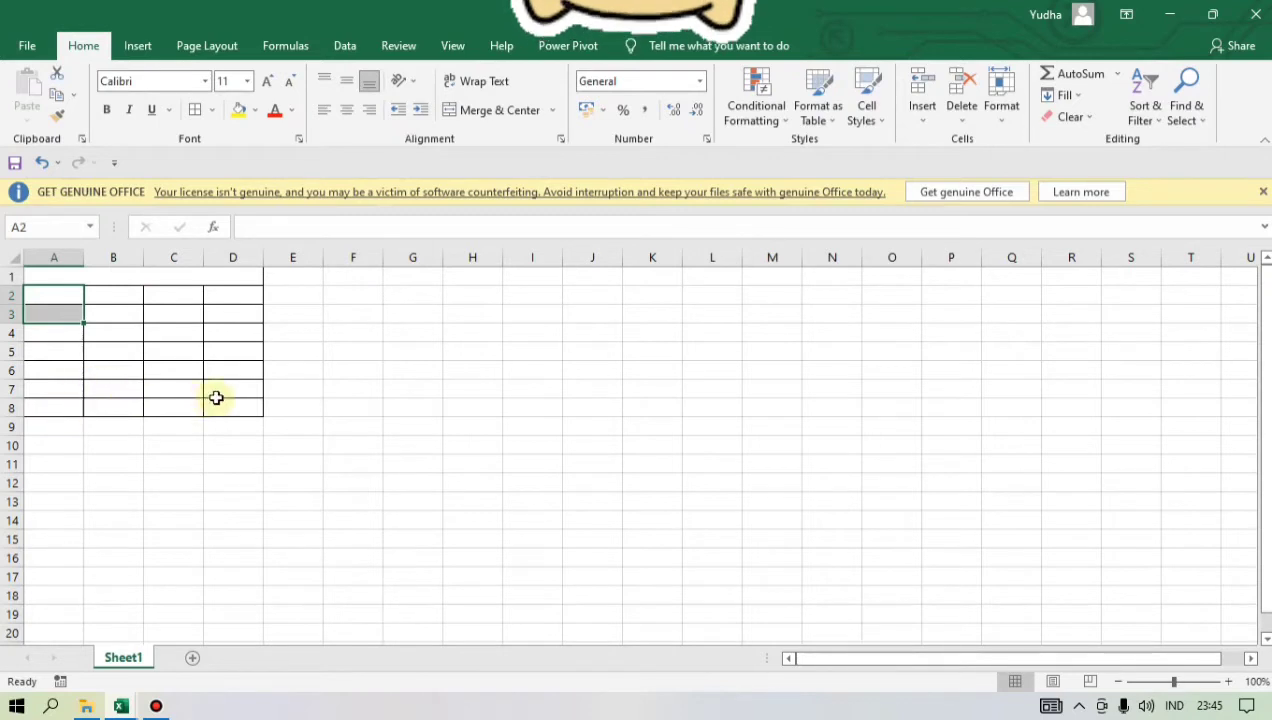
click(455, 113)
click(112, 314)
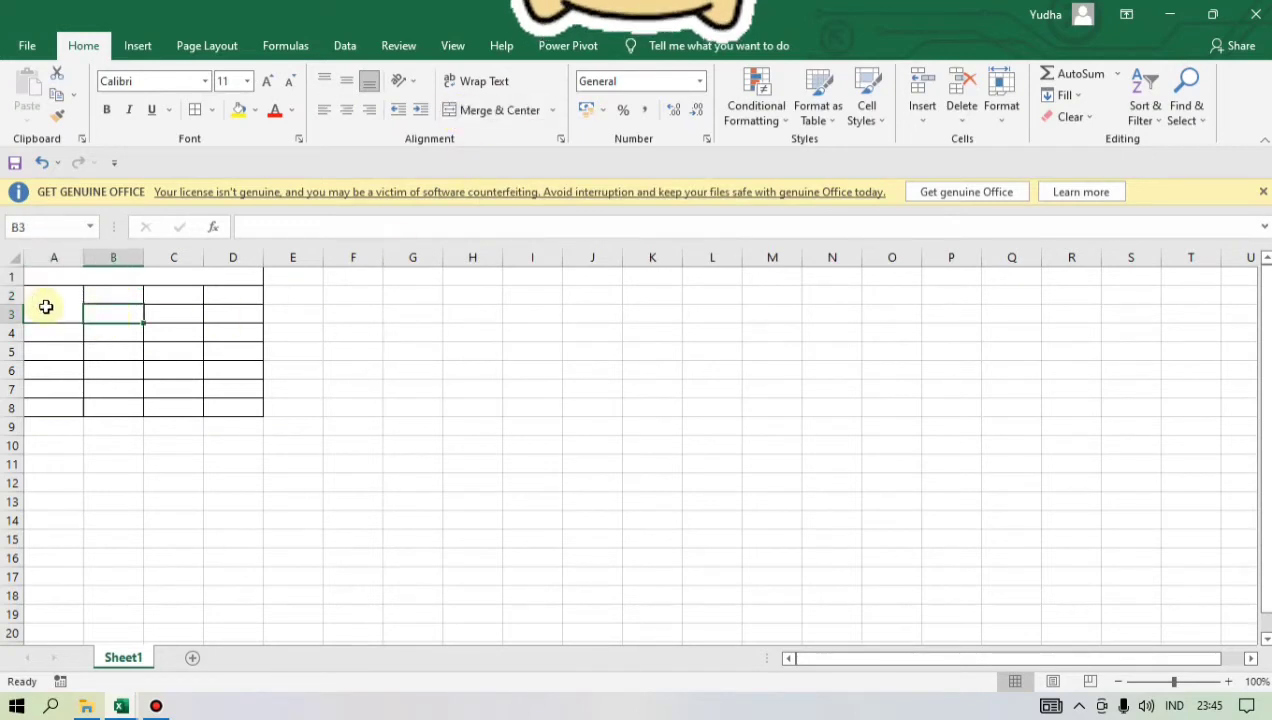
- Compare the merged cell A2:A3 with the unmerged cells B2 and B3 beside it
click(46, 307)
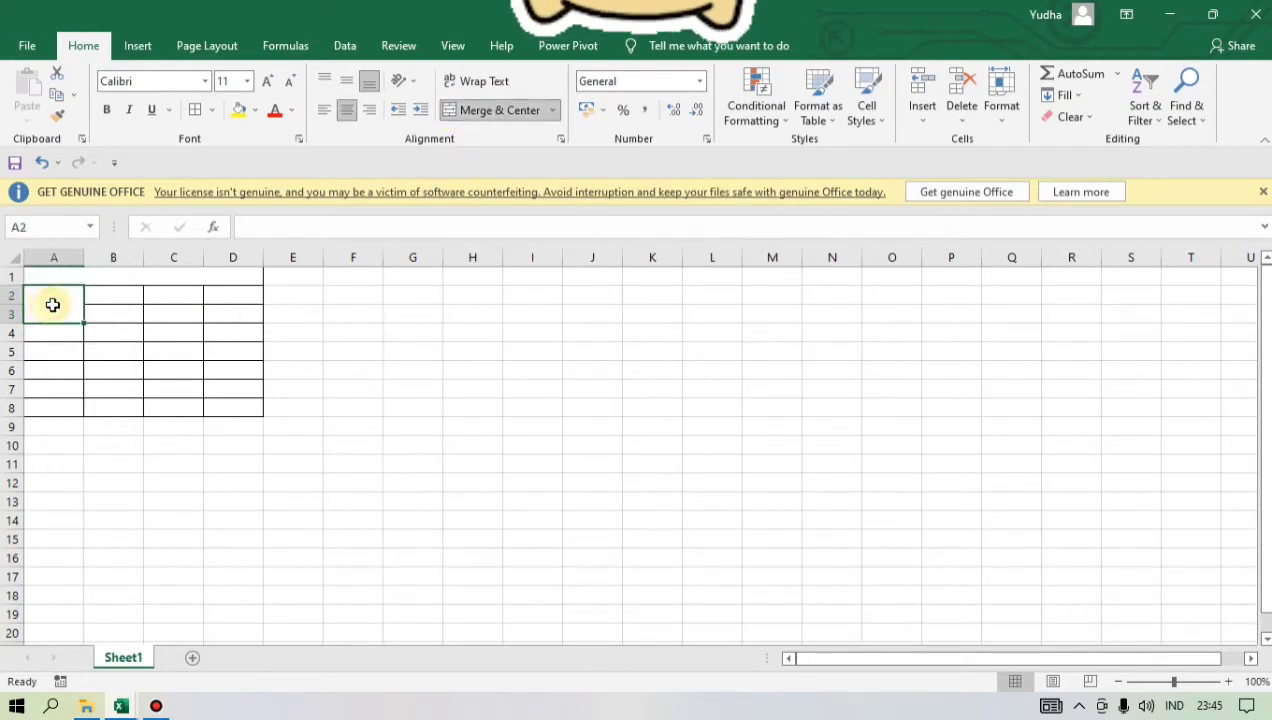
click(132, 312)
click(64, 305)
click(146, 301)
click(57, 303)
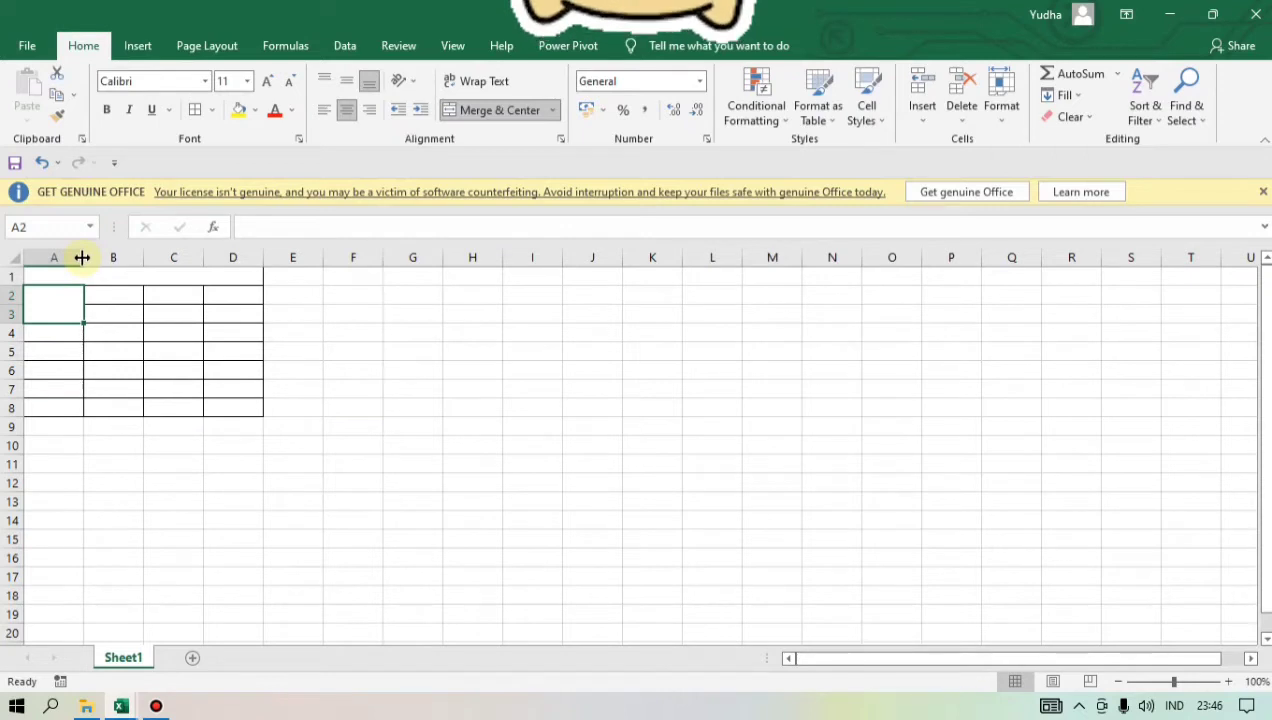
- Widen table columns A, B, C and D one by one, keeping column A the narrowest and making column D the widest
drag(82, 258, 108, 256)
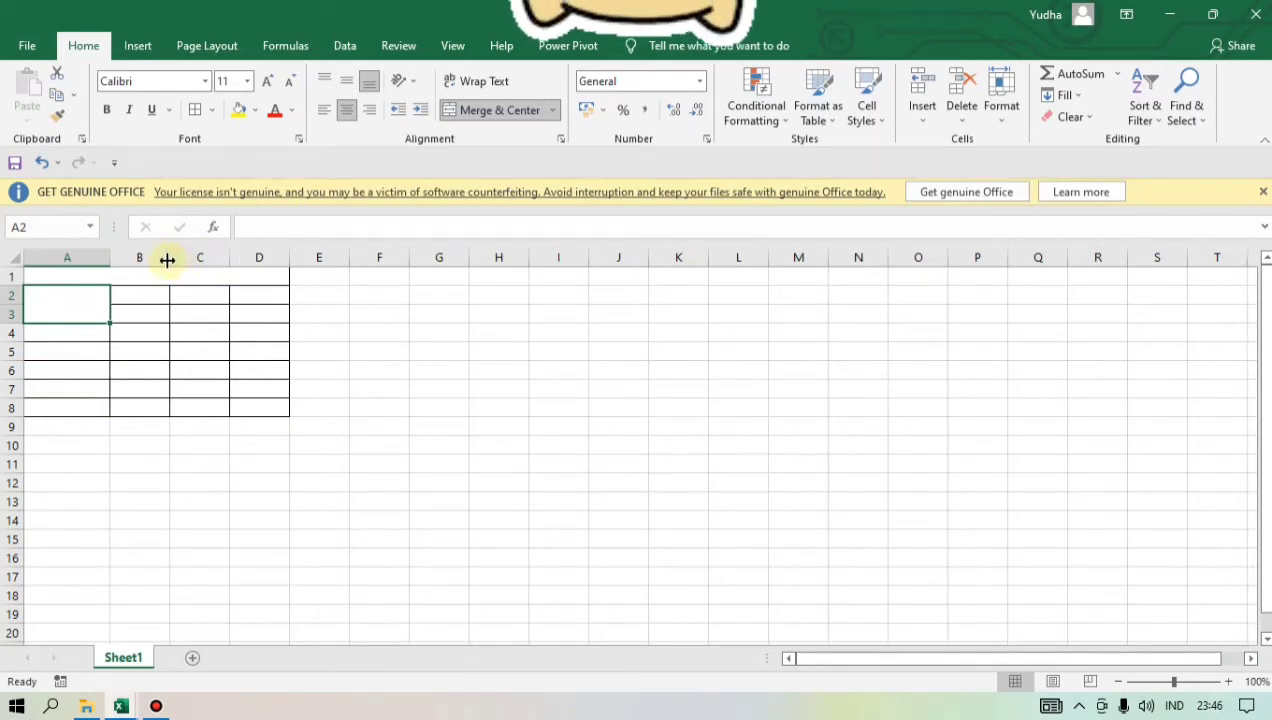
drag(169, 259, 253, 262)
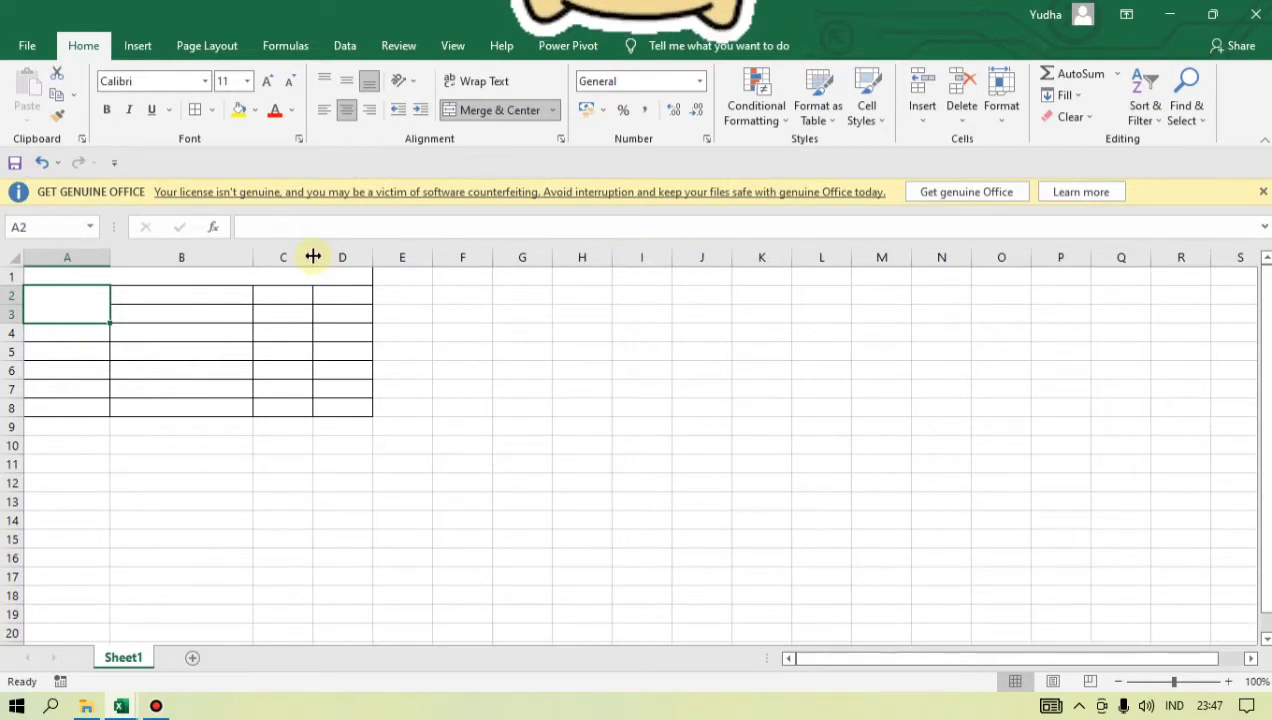
drag(313, 257, 428, 269)
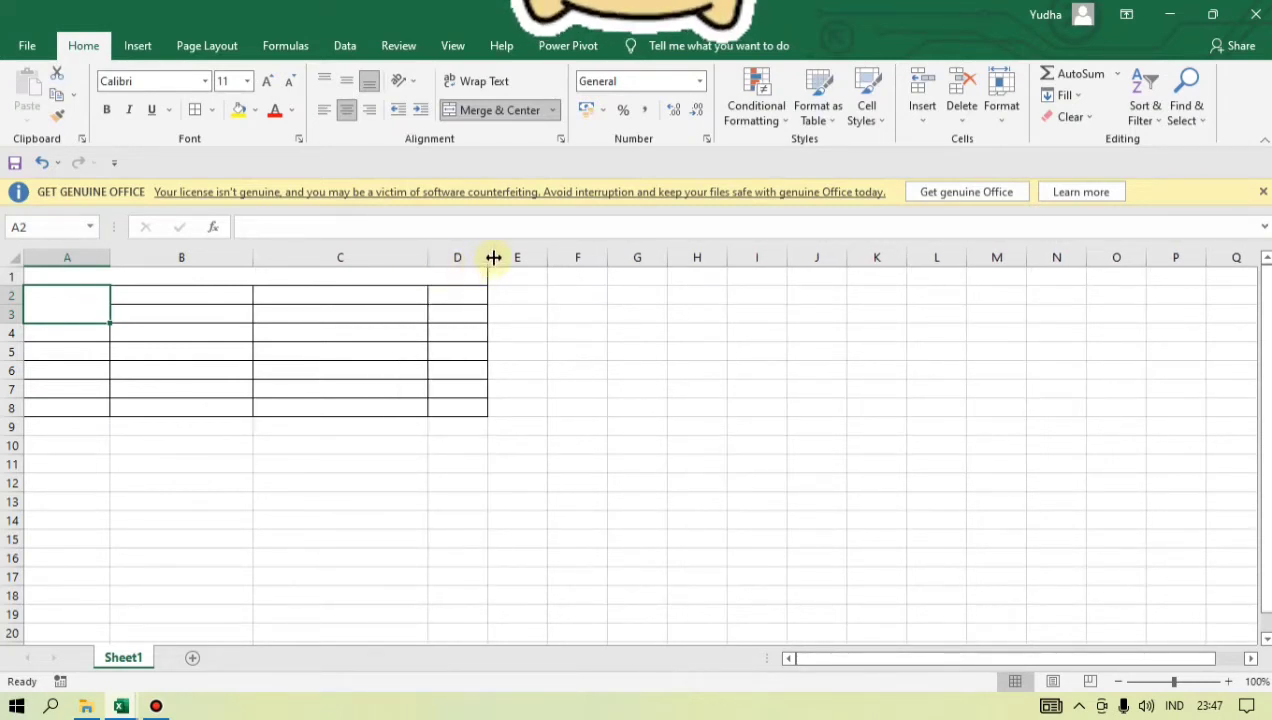
drag(493, 257, 621, 272)
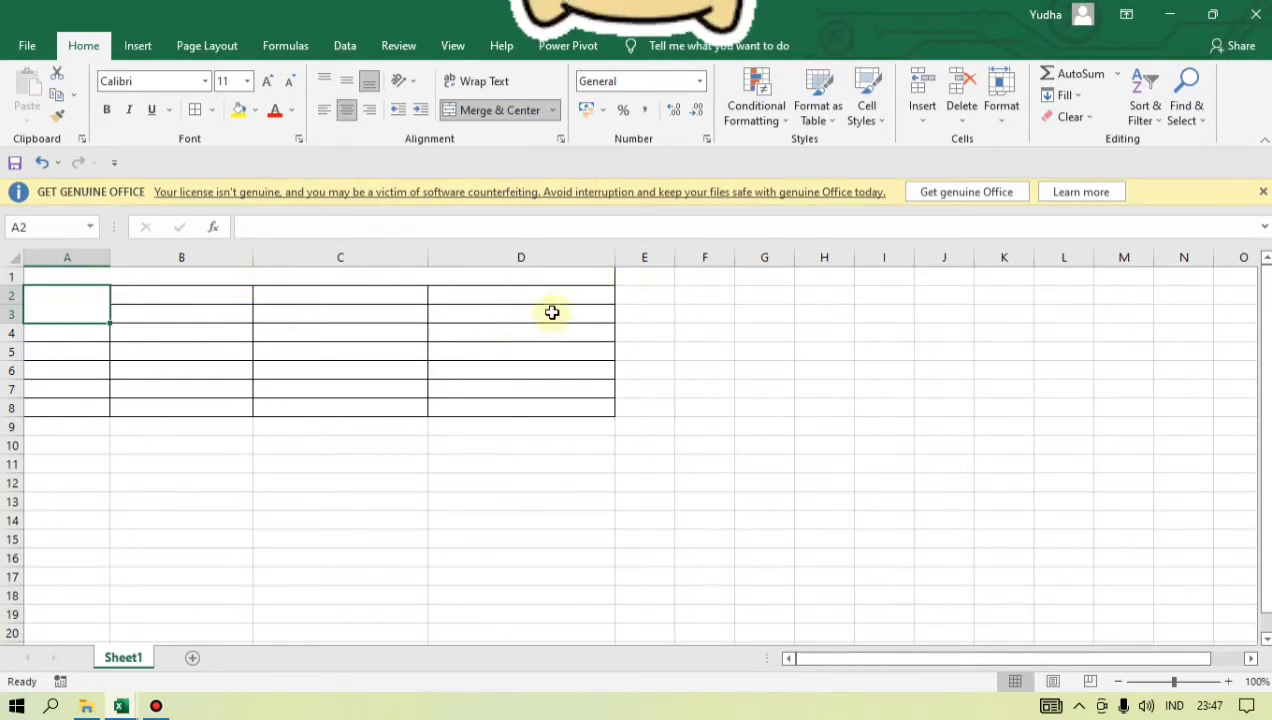
click(587, 295)
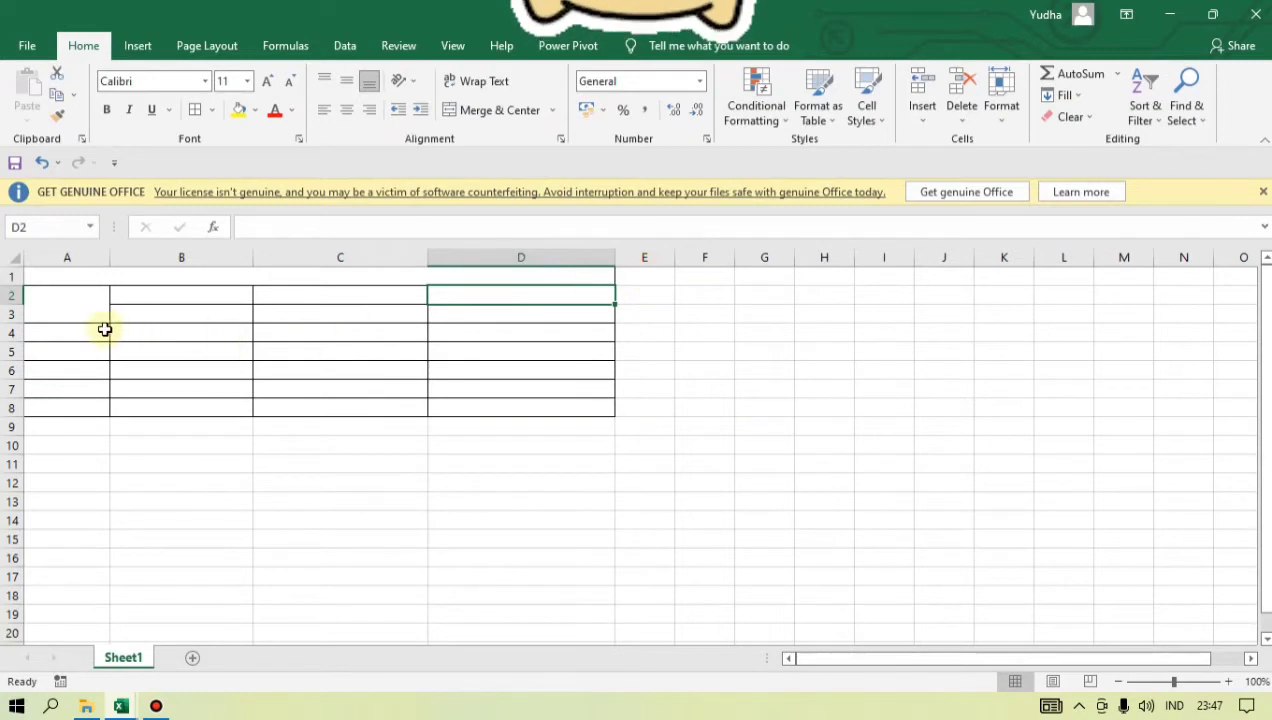
- Extend the table by a fifth column by applying All Borders to the range E1:E8
click(646, 292)
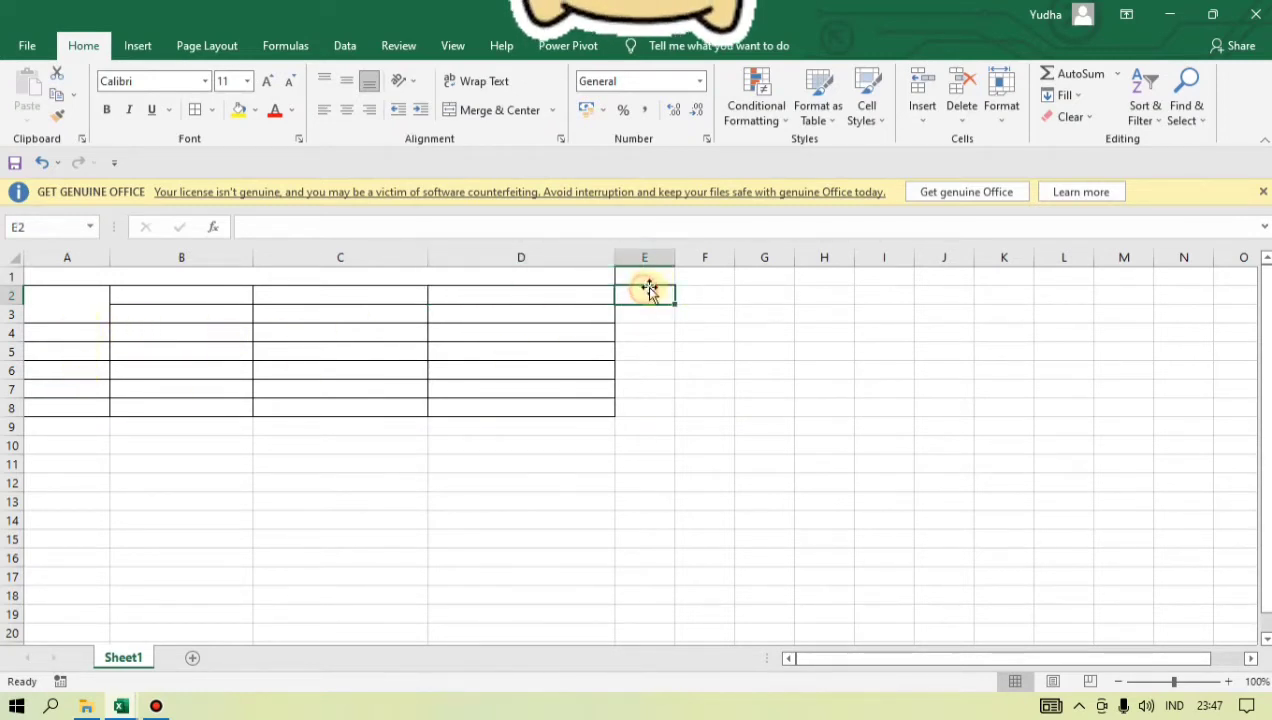
click(650, 280)
click(640, 408)
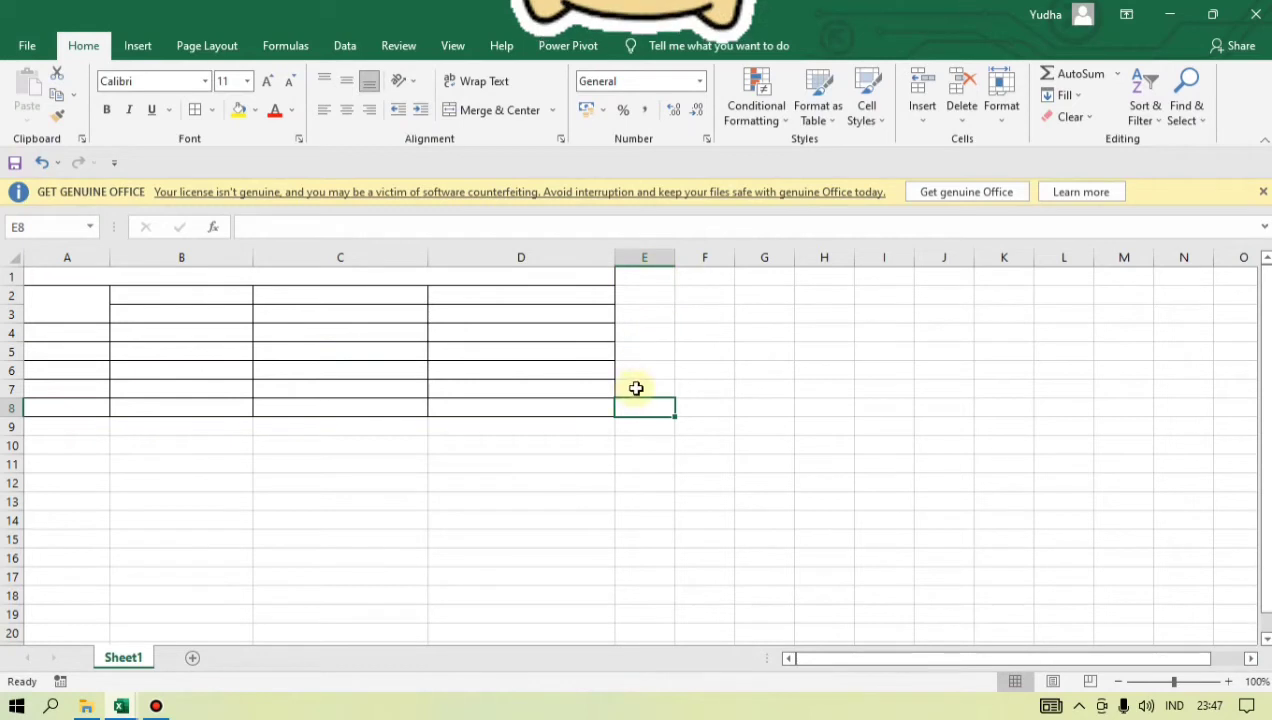
click(652, 277)
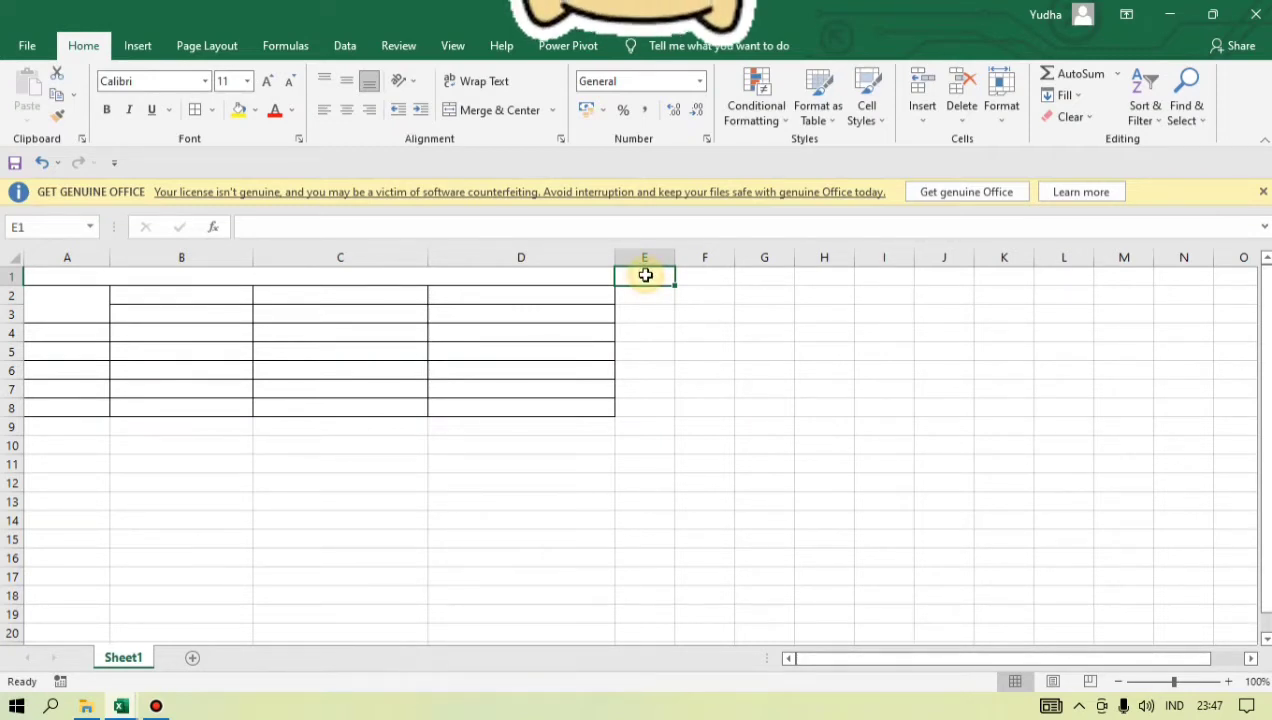
drag(645, 275, 640, 408)
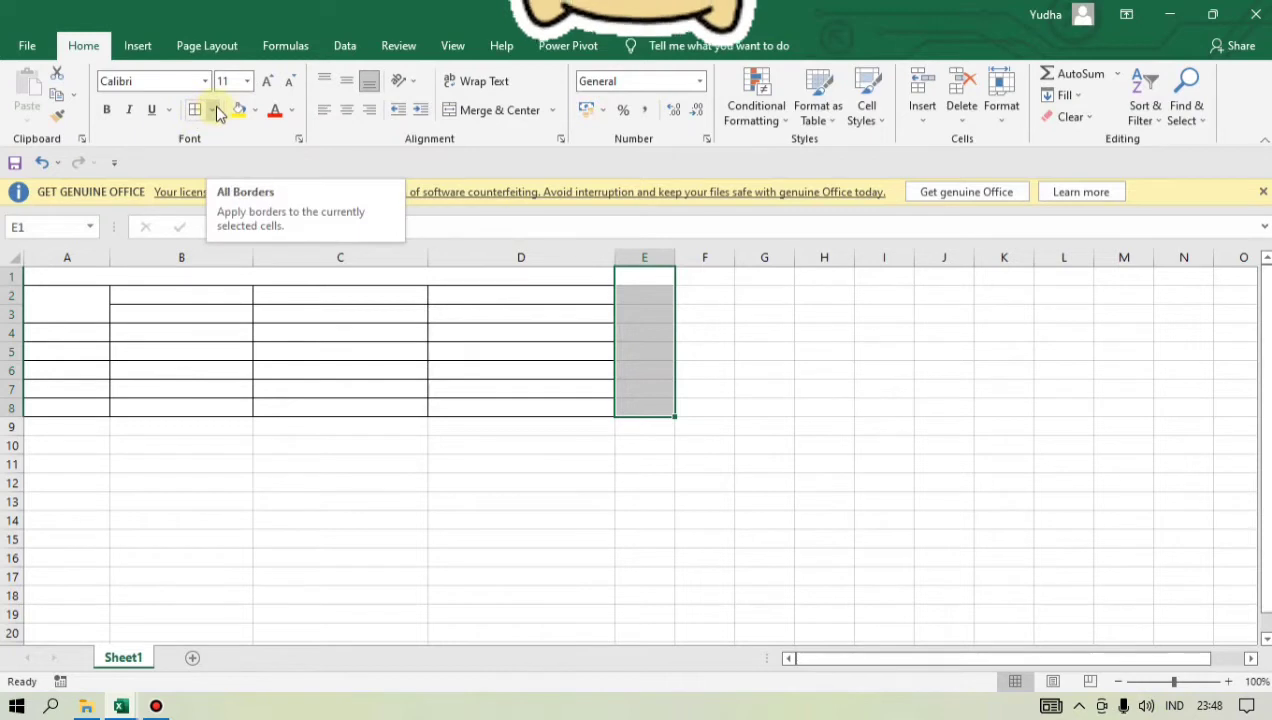
click(216, 110)
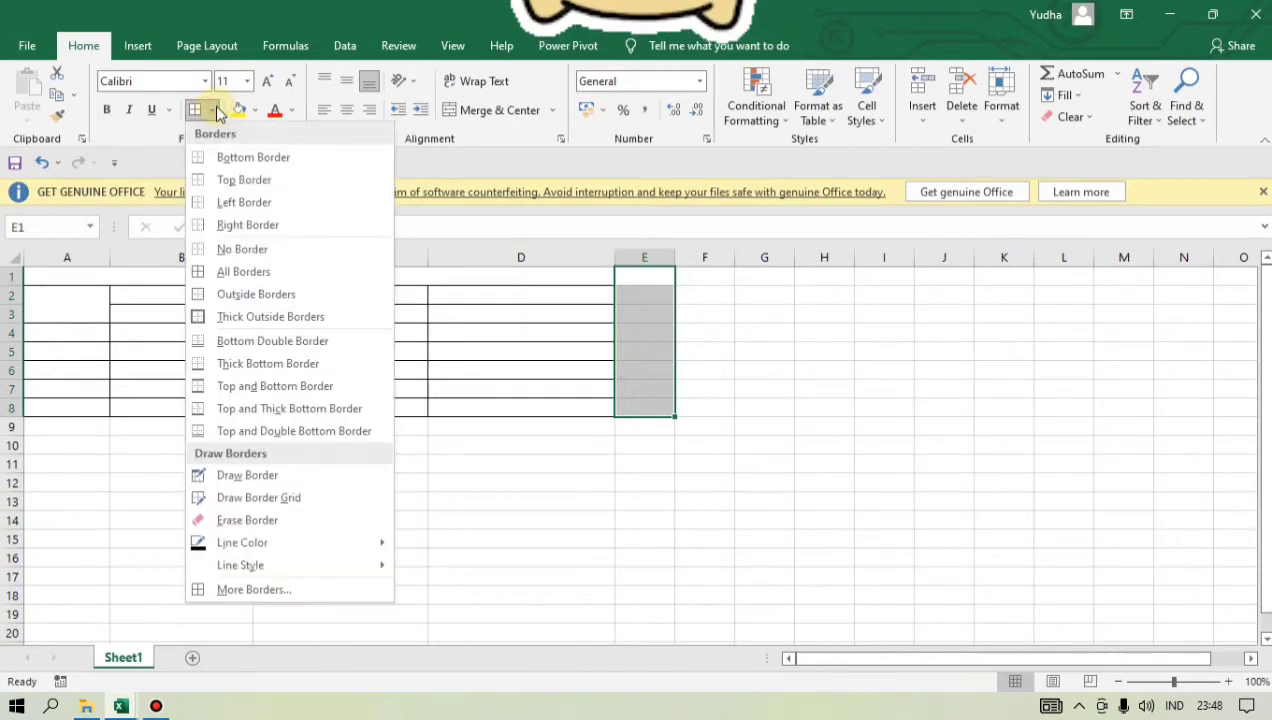
click(252, 267)
click(628, 316)
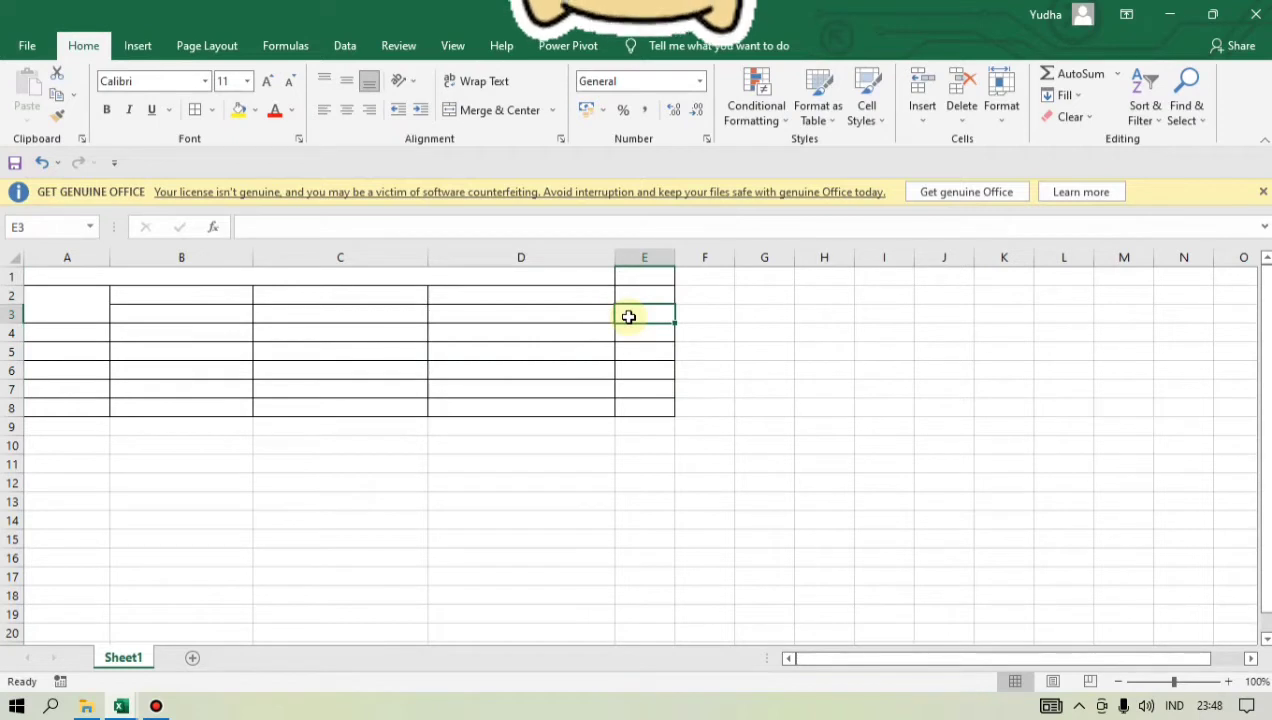
- Unmerge the table's first row and merge and center it again across A1:E1 to include the fifth column
click(548, 277)
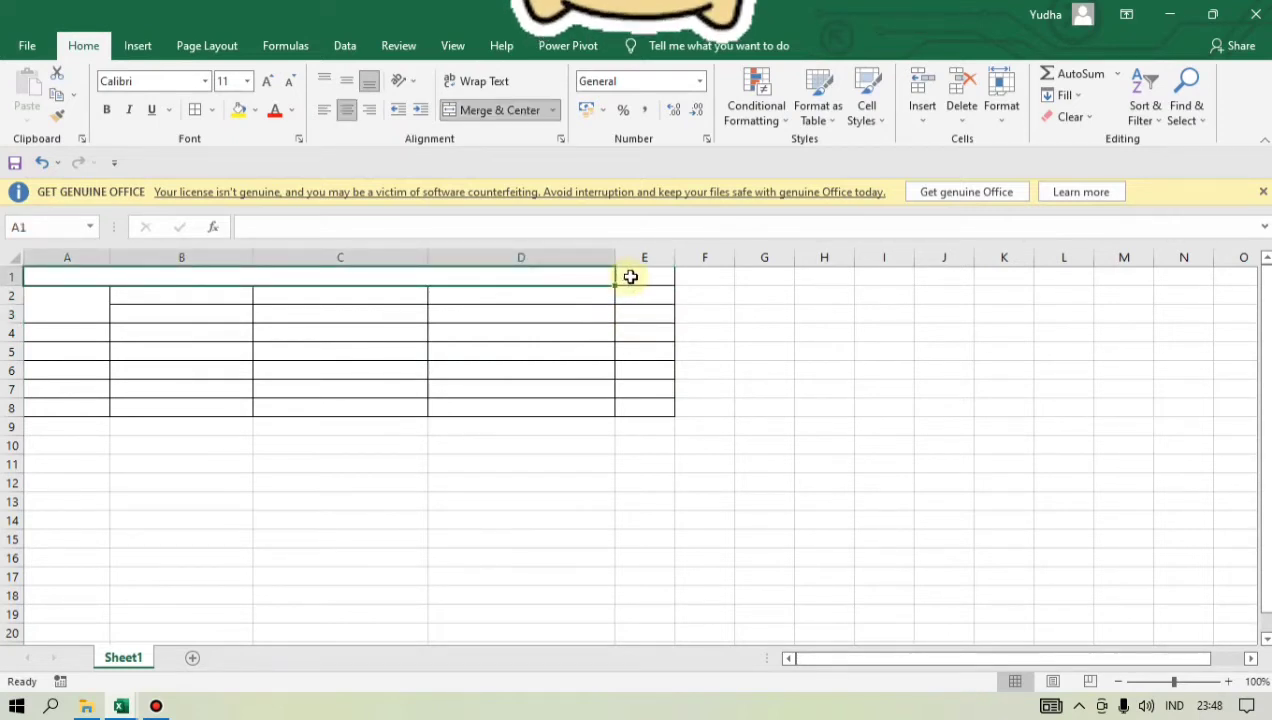
click(631, 277)
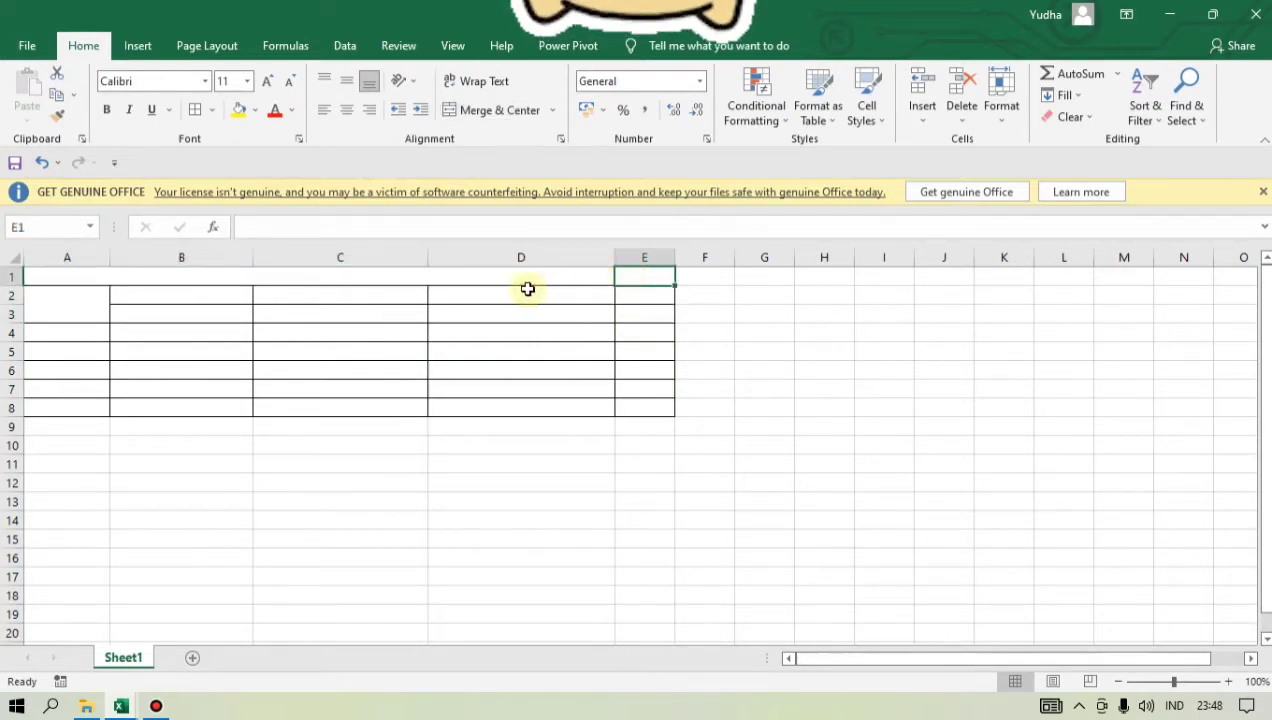
click(113, 276)
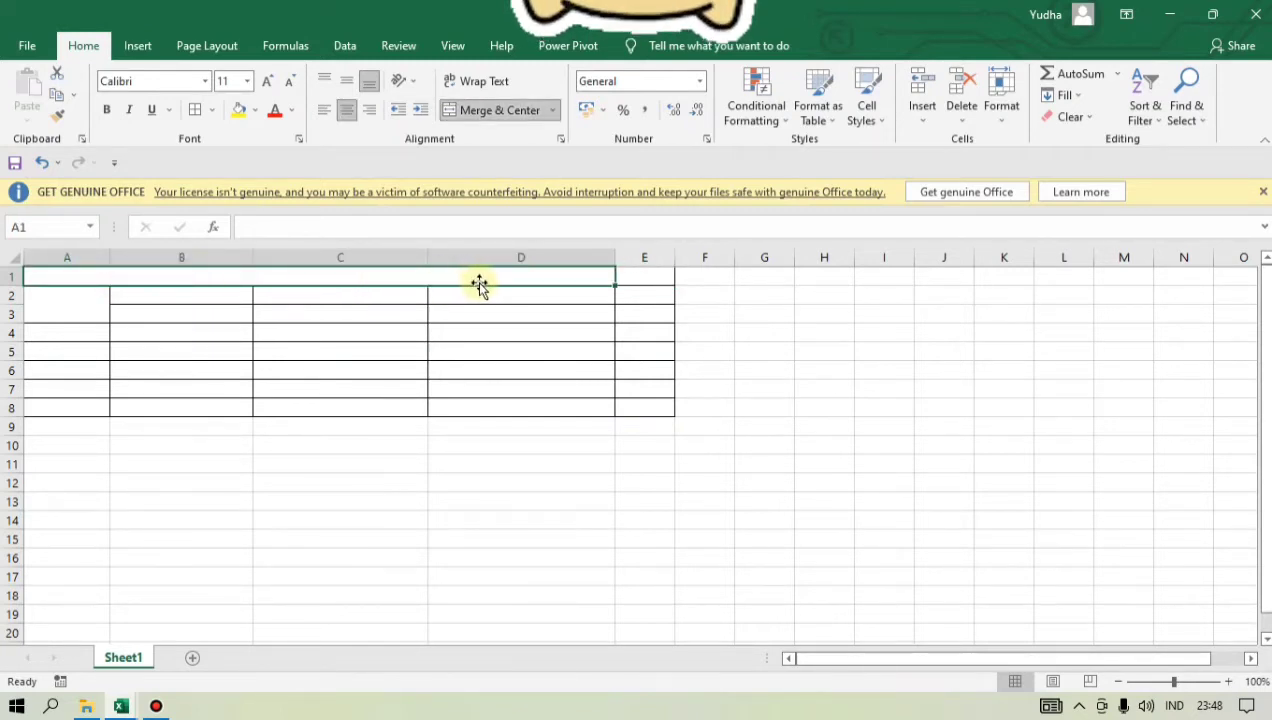
click(657, 274)
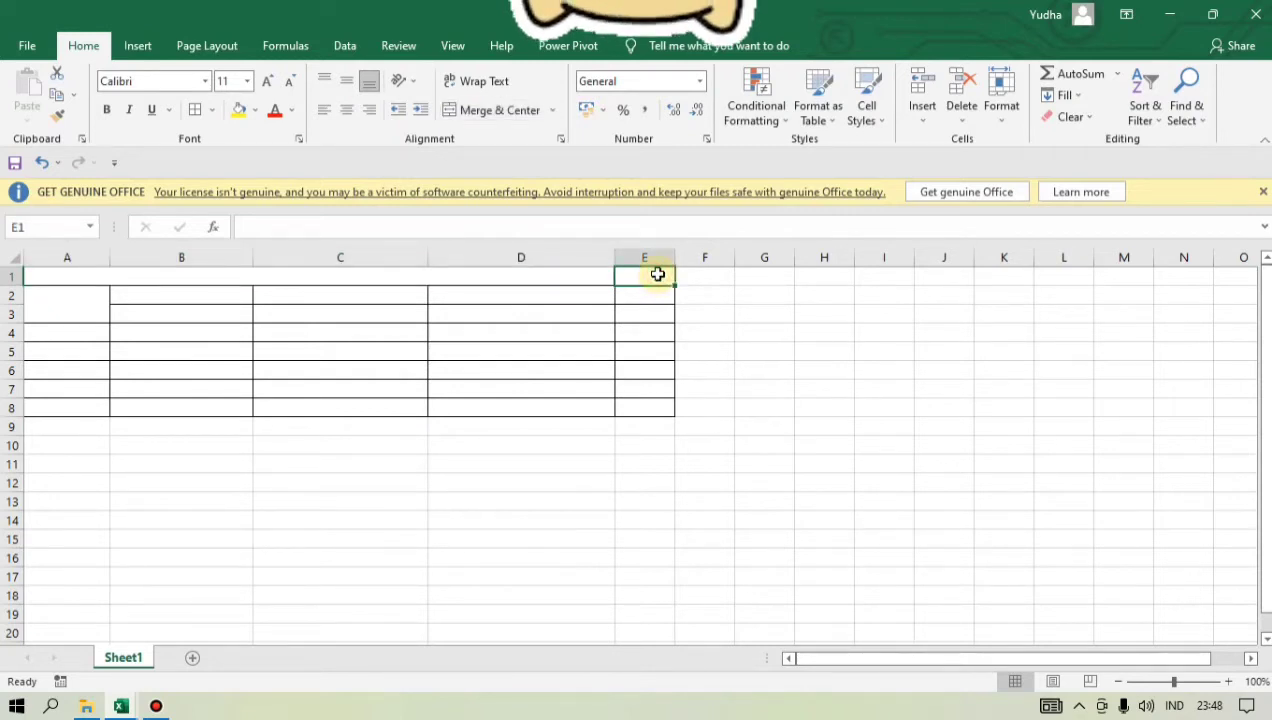
drag(463, 274, 625, 278)
key(alt+h)
key(m)
key(c)
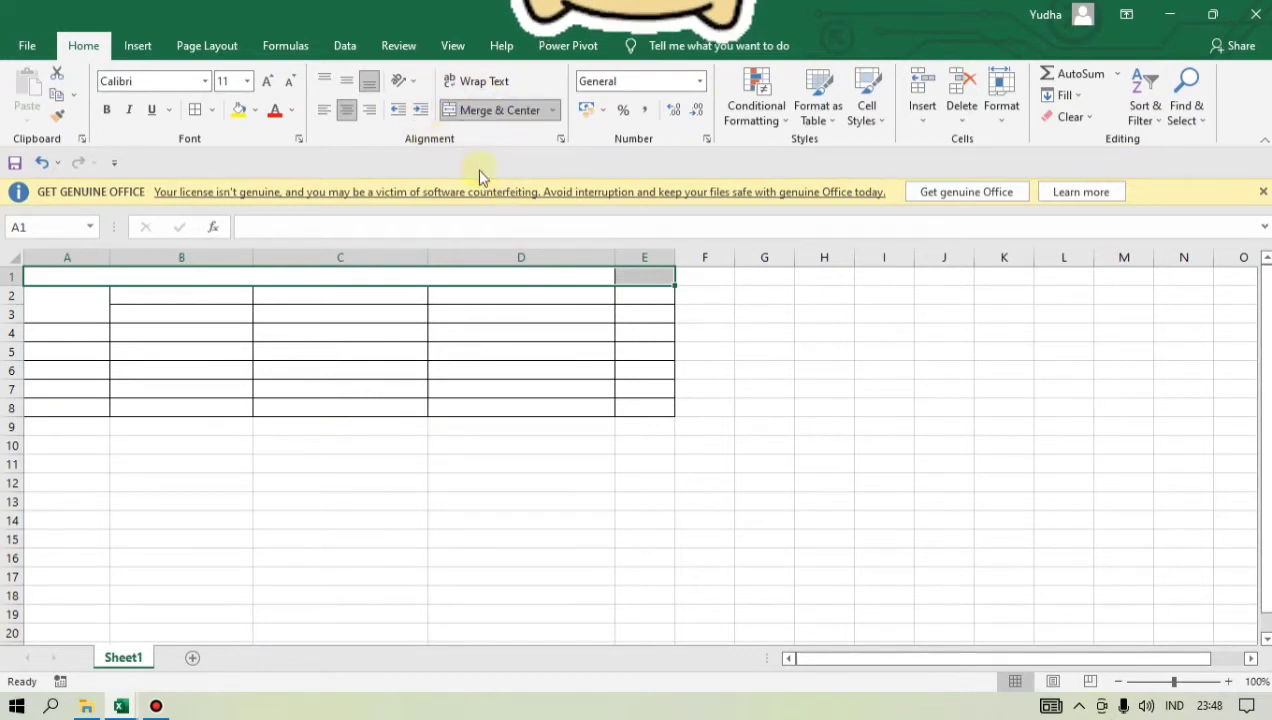
click(458, 118)
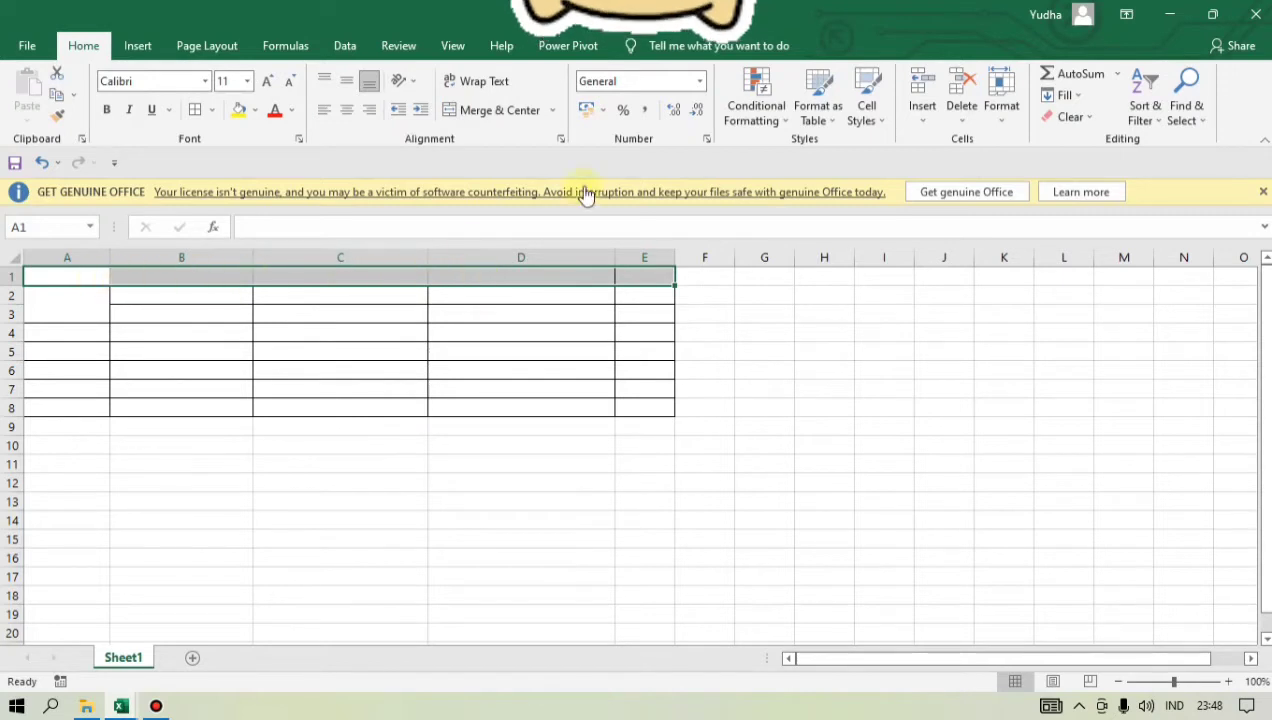
click(470, 113)
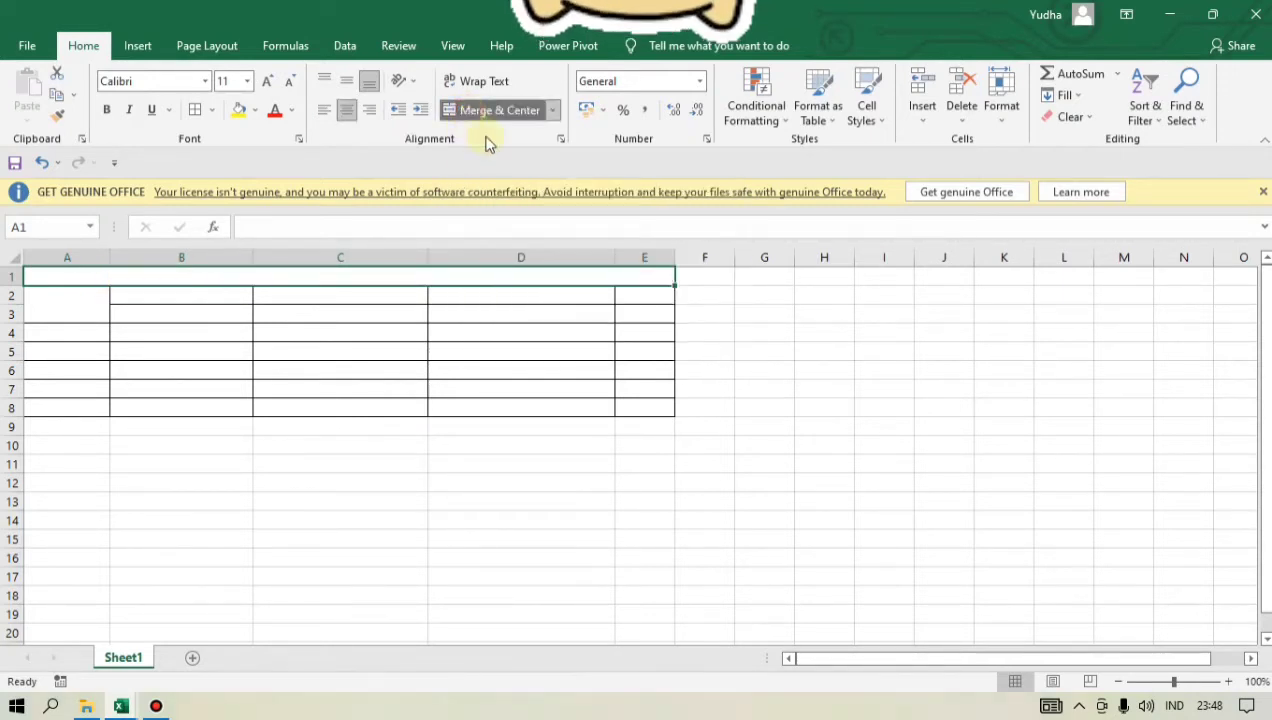
click(625, 312)
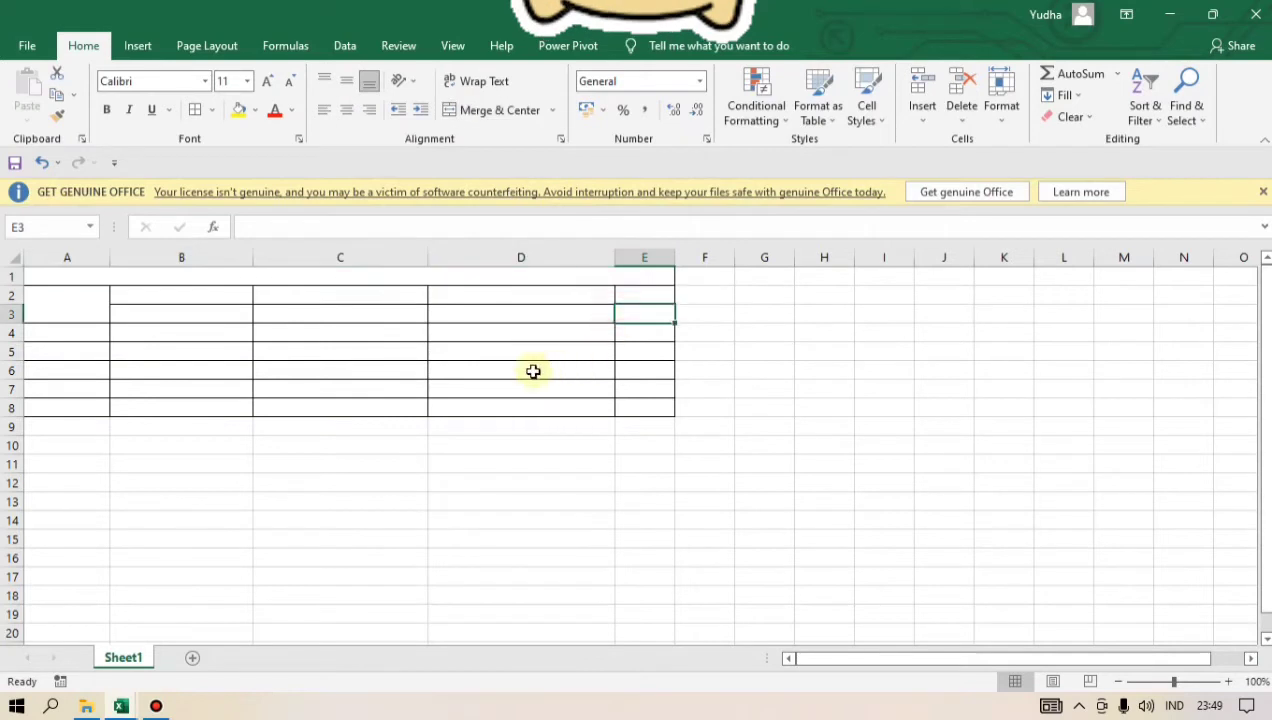
- Merge and center cells B2:C2 in the table's second row, below the merged first row
click(461, 277)
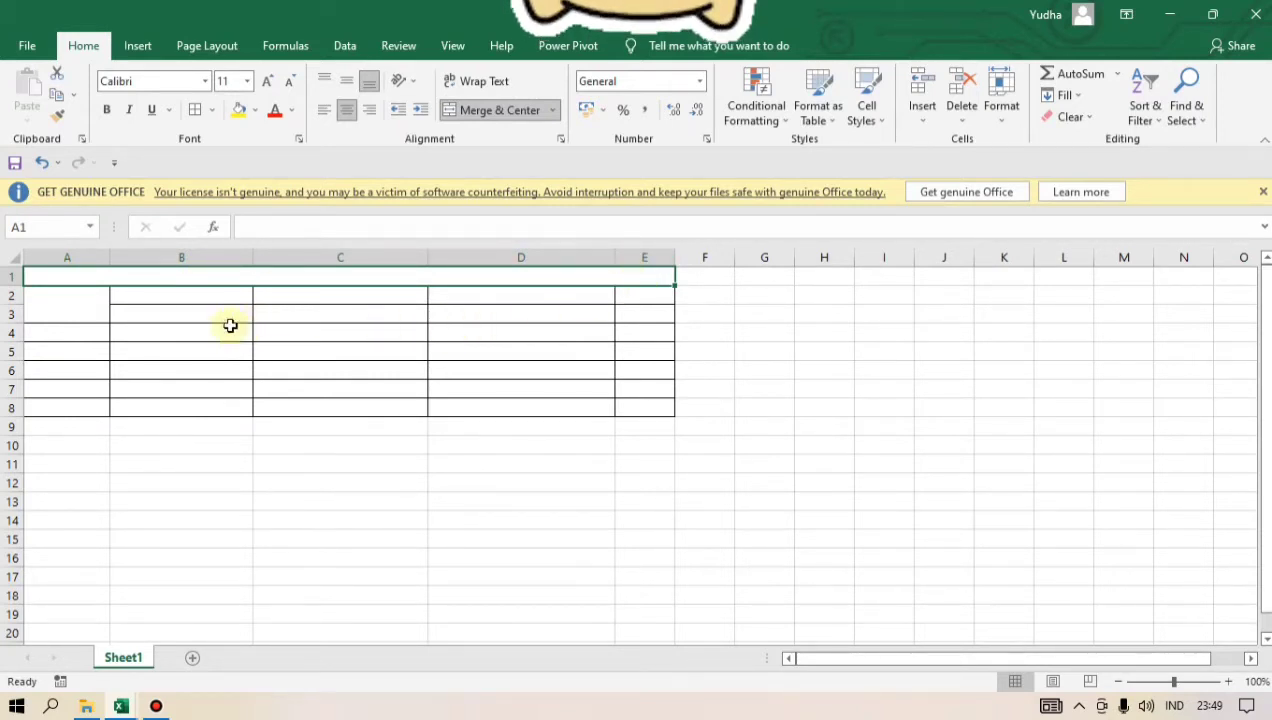
click(180, 293)
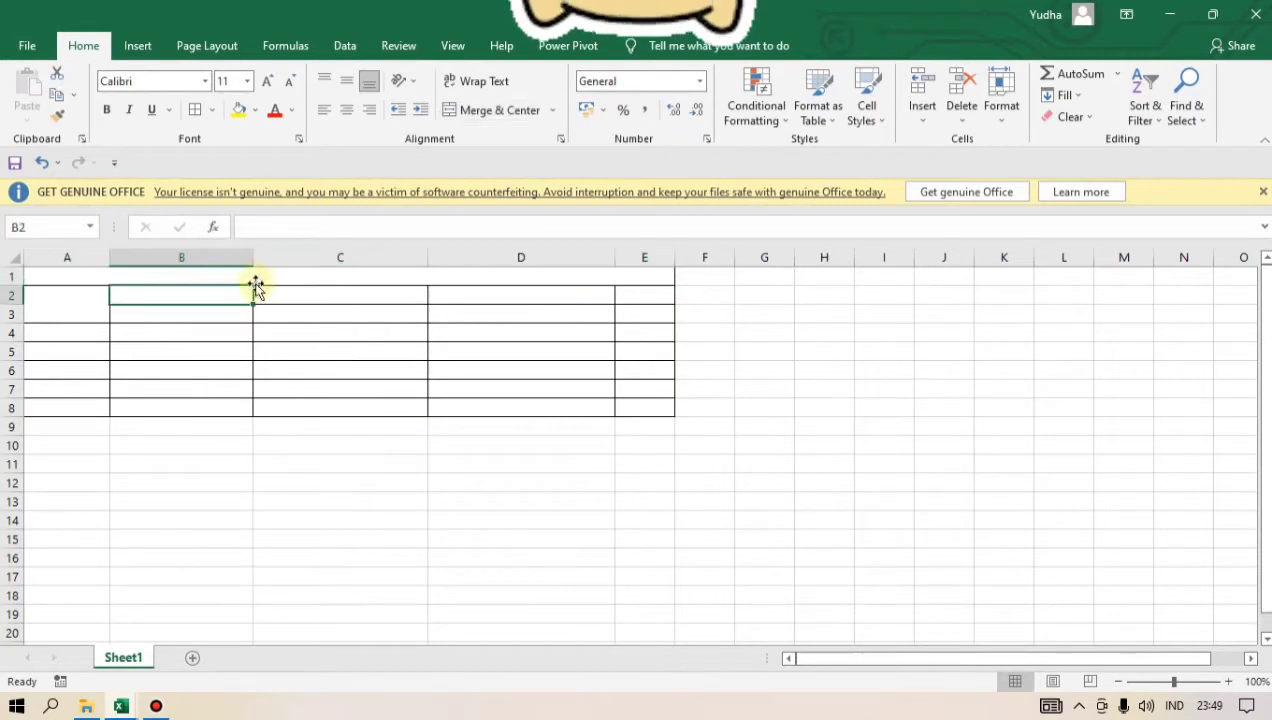
click(293, 295)
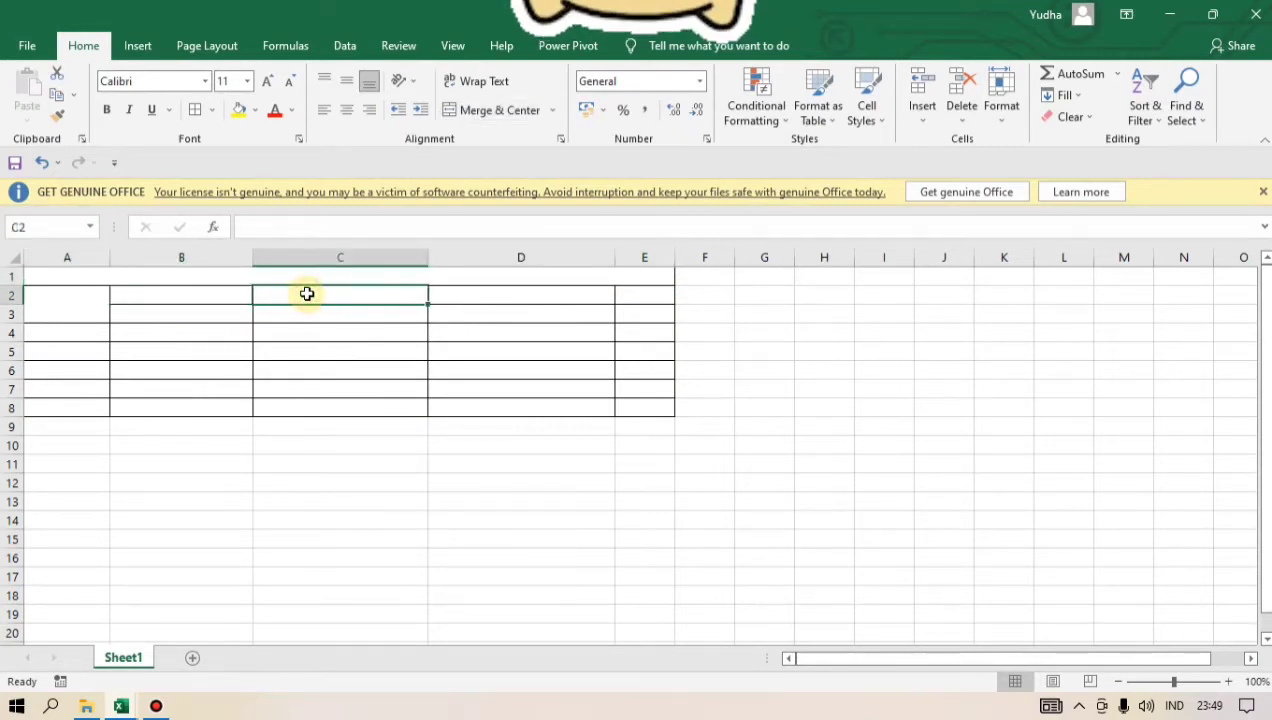
click(245, 279)
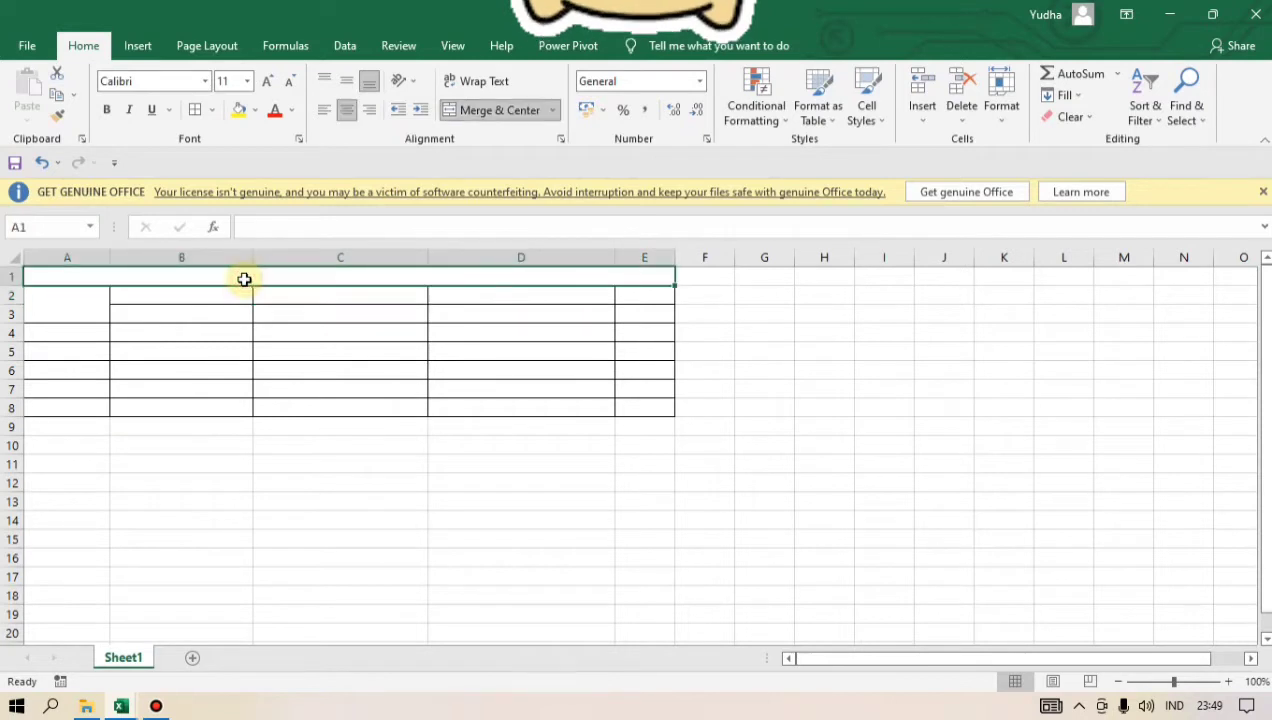
click(65, 305)
click(212, 297)
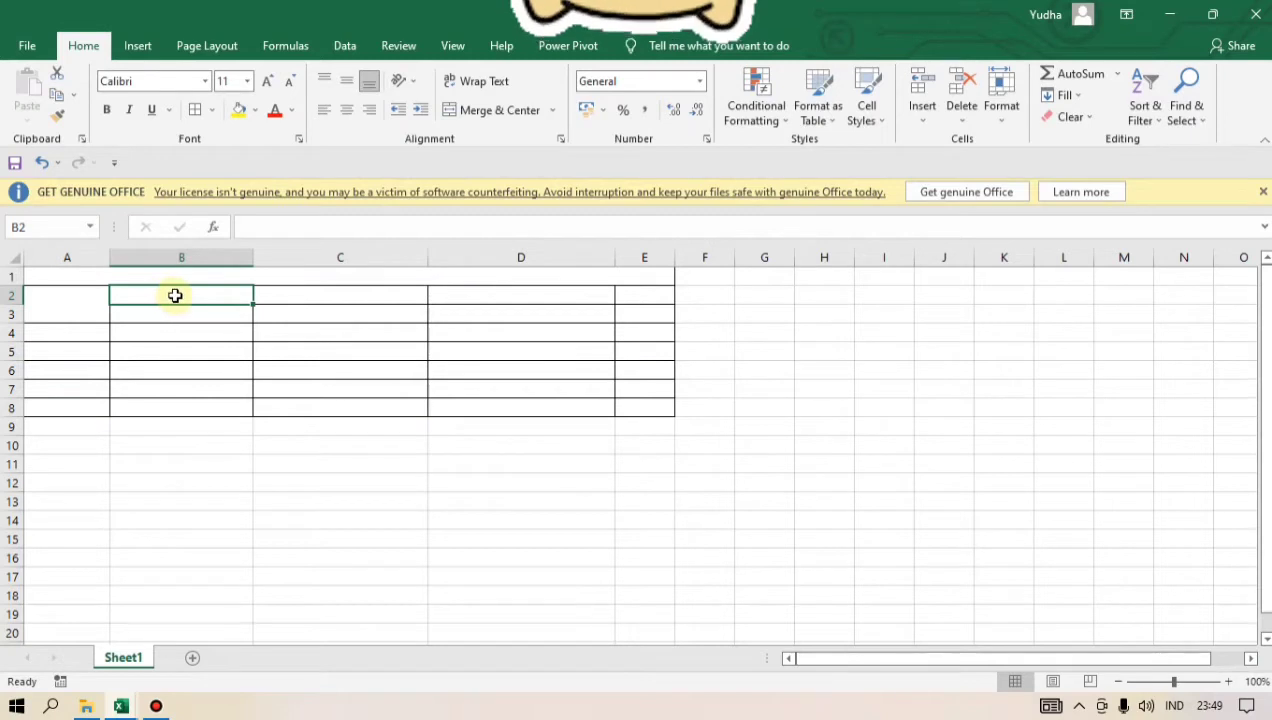
drag(175, 296, 298, 297)
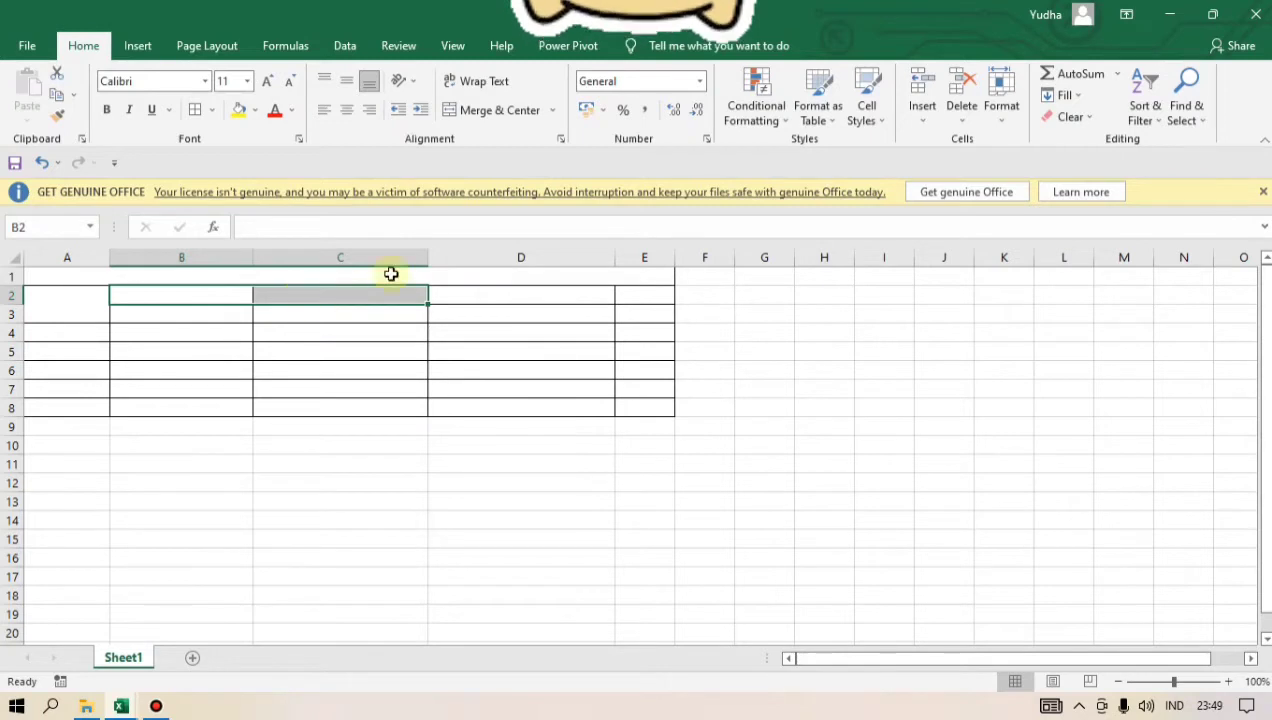
click(450, 111)
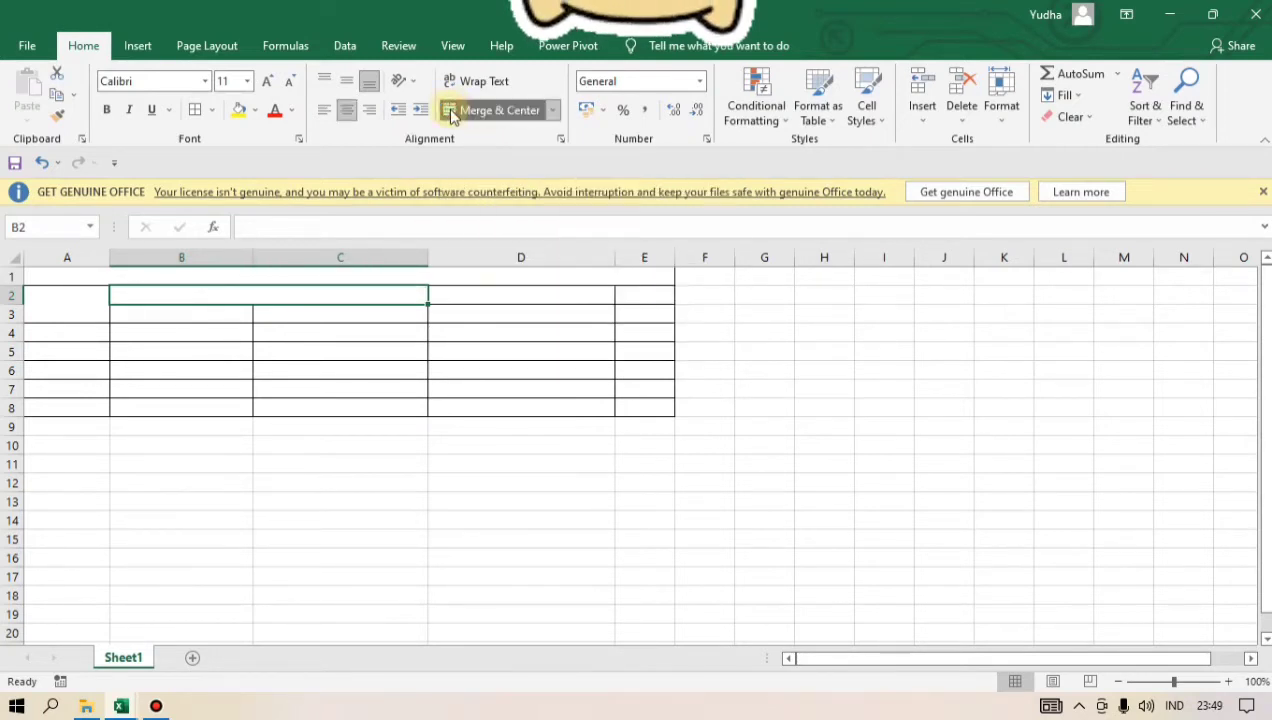
- Merge and center cells D2:E2 at the end of the table's second row
click(511, 296)
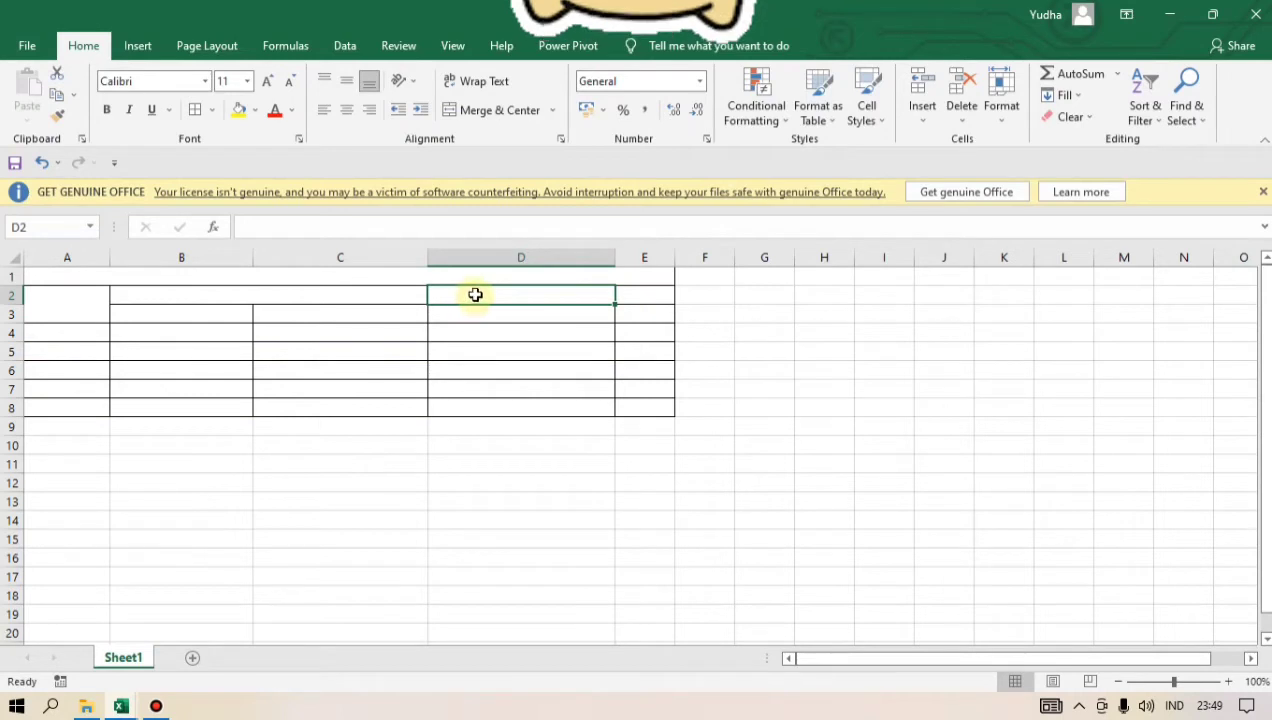
drag(491, 289, 634, 298)
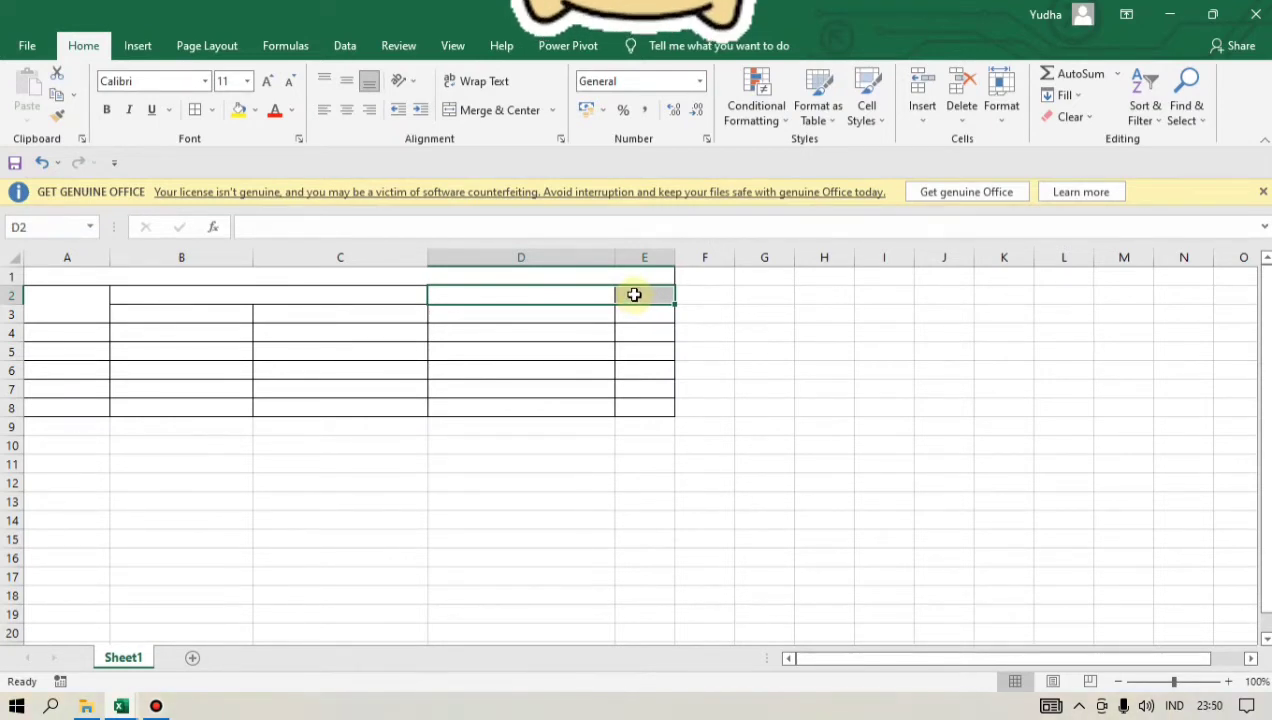
click(462, 112)
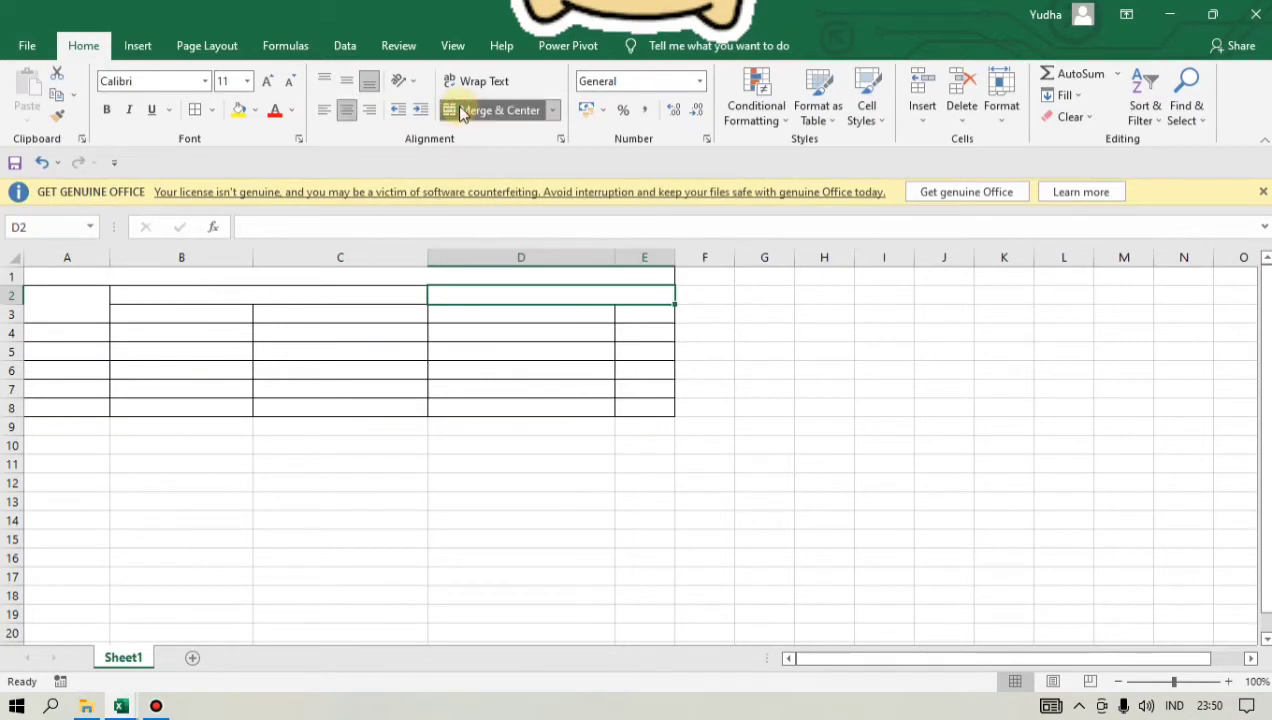
click(630, 386)
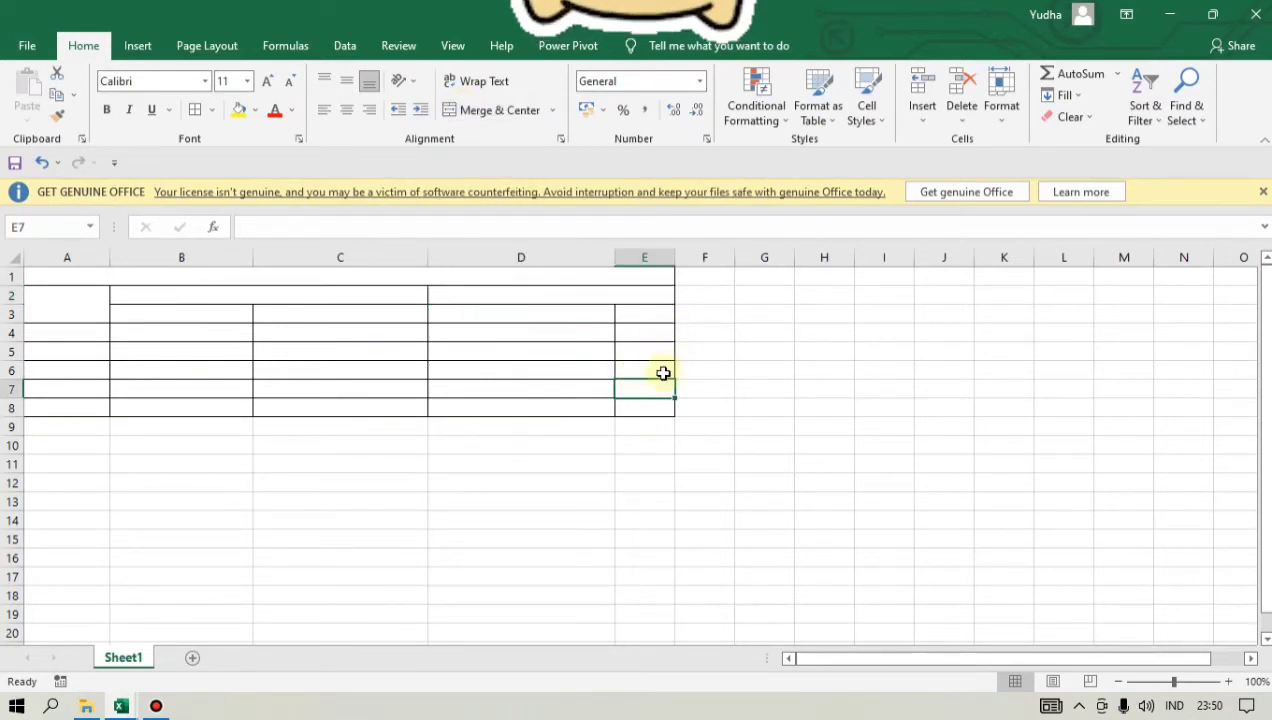
- Widen column E to slightly more than the width of column D
click(663, 372)
drag(676, 258, 816, 262)
click(730, 349)
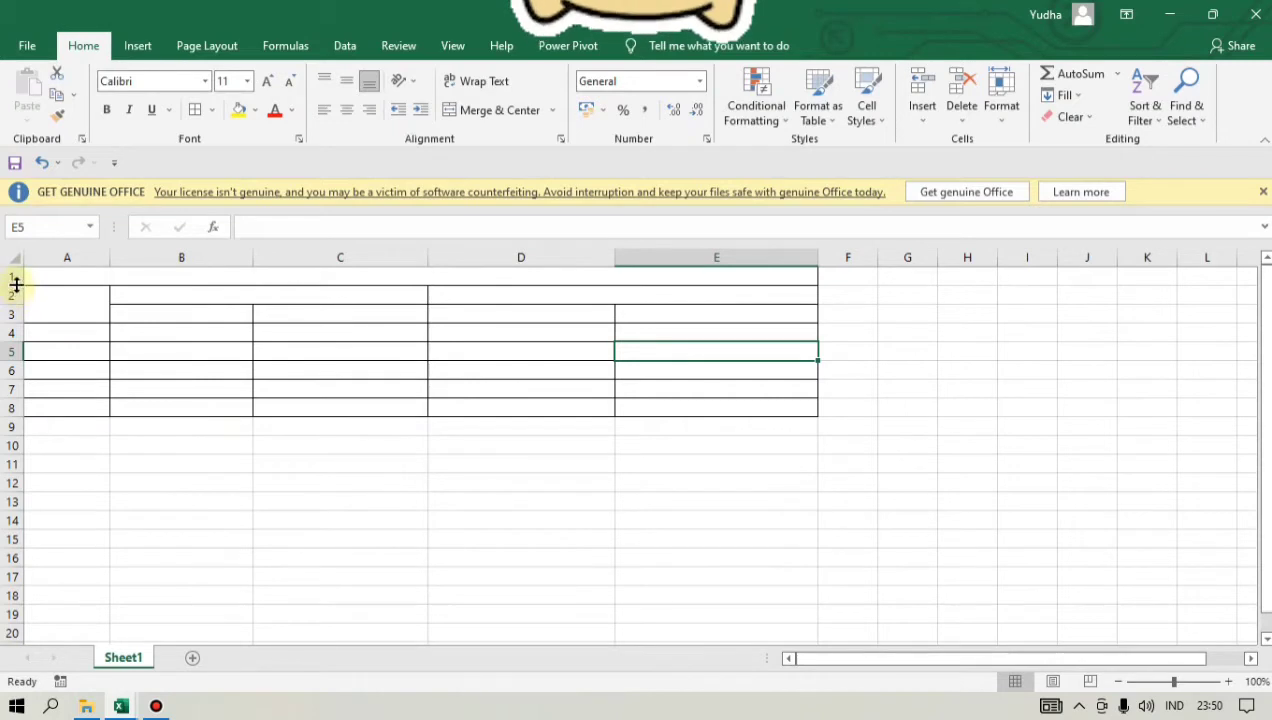
- Increase row 1 to about twice the default height and rows 2 and 3 to slightly less than that
drag(16, 285, 14, 305)
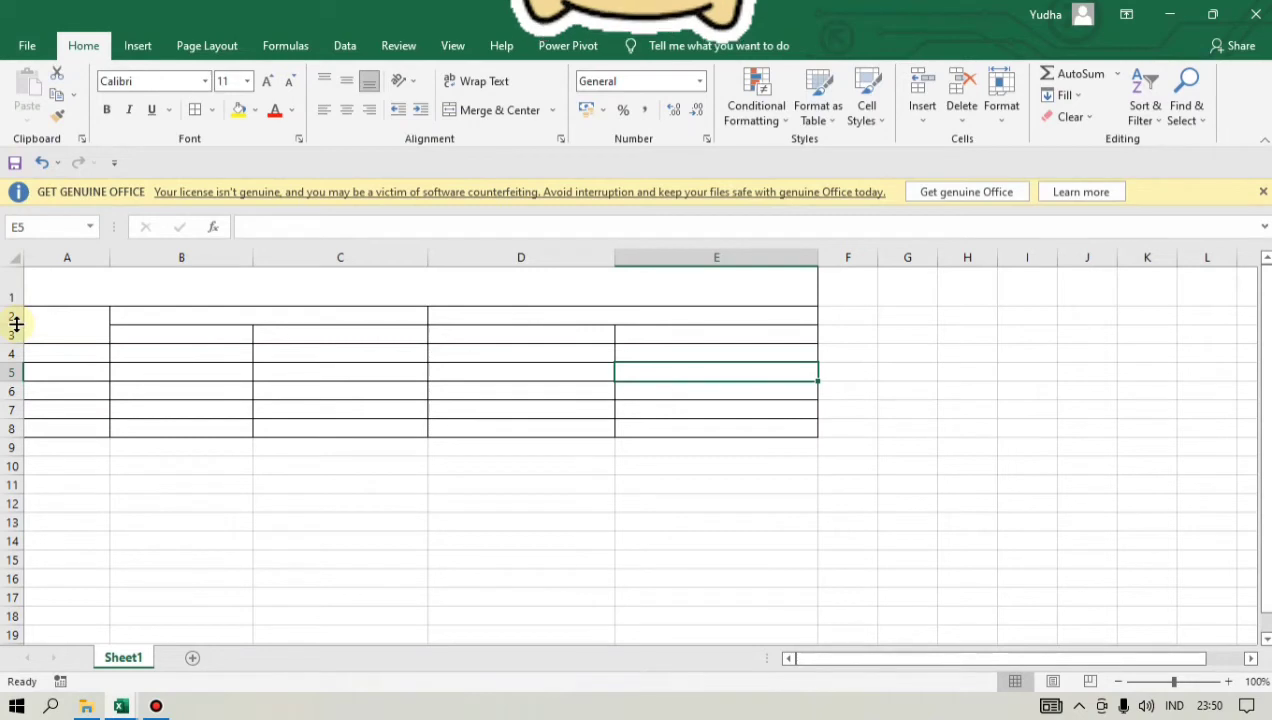
drag(16, 323, 16, 337)
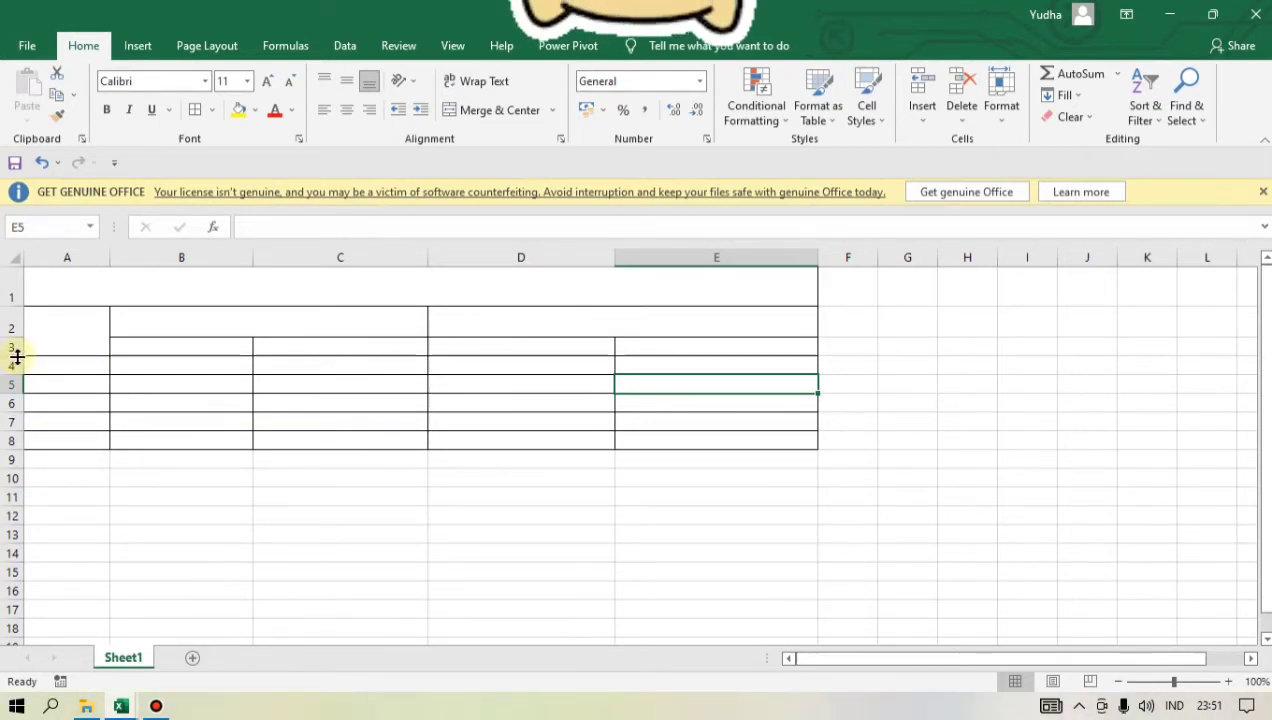
drag(17, 356, 20, 369)
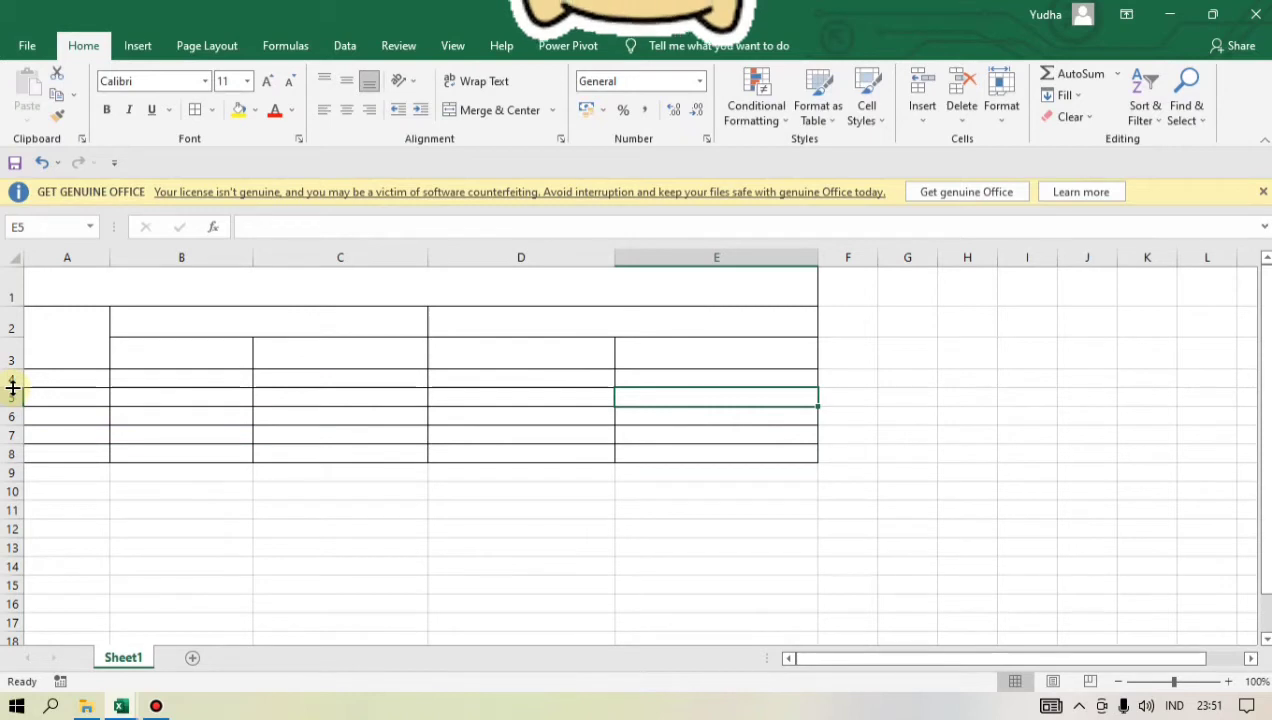
- Enlarge table rows 4 to 8 to roughly five to seven times the default row height
drag(12, 386, 12, 568)
scroll(33, 549, down, 1)
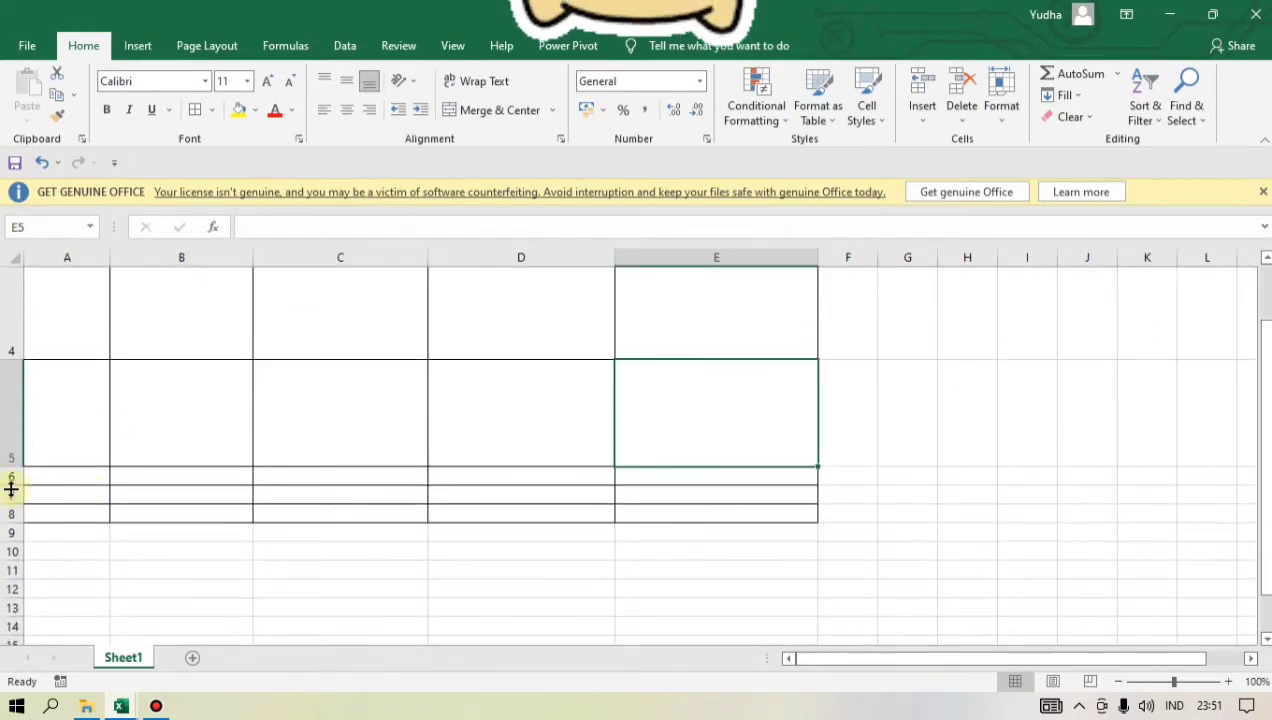
drag(10, 488, 11, 571)
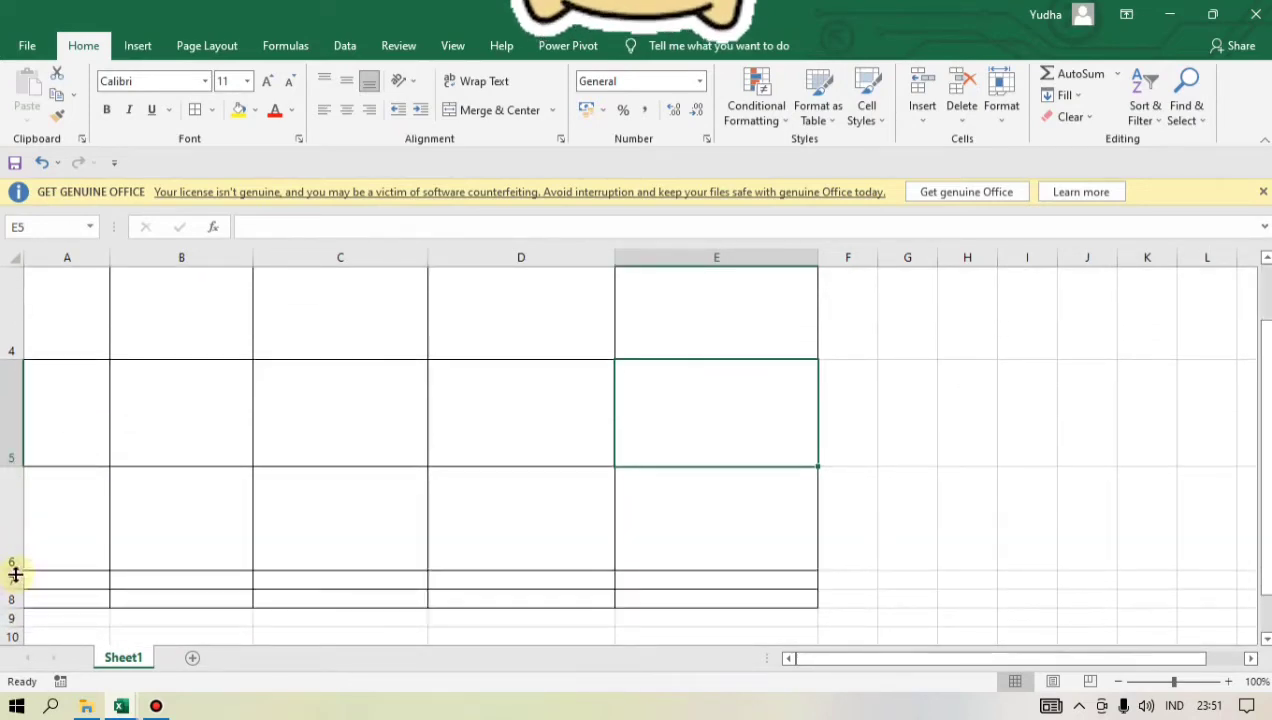
scroll(61, 499, down, 2)
scroll(17, 358, up, 3)
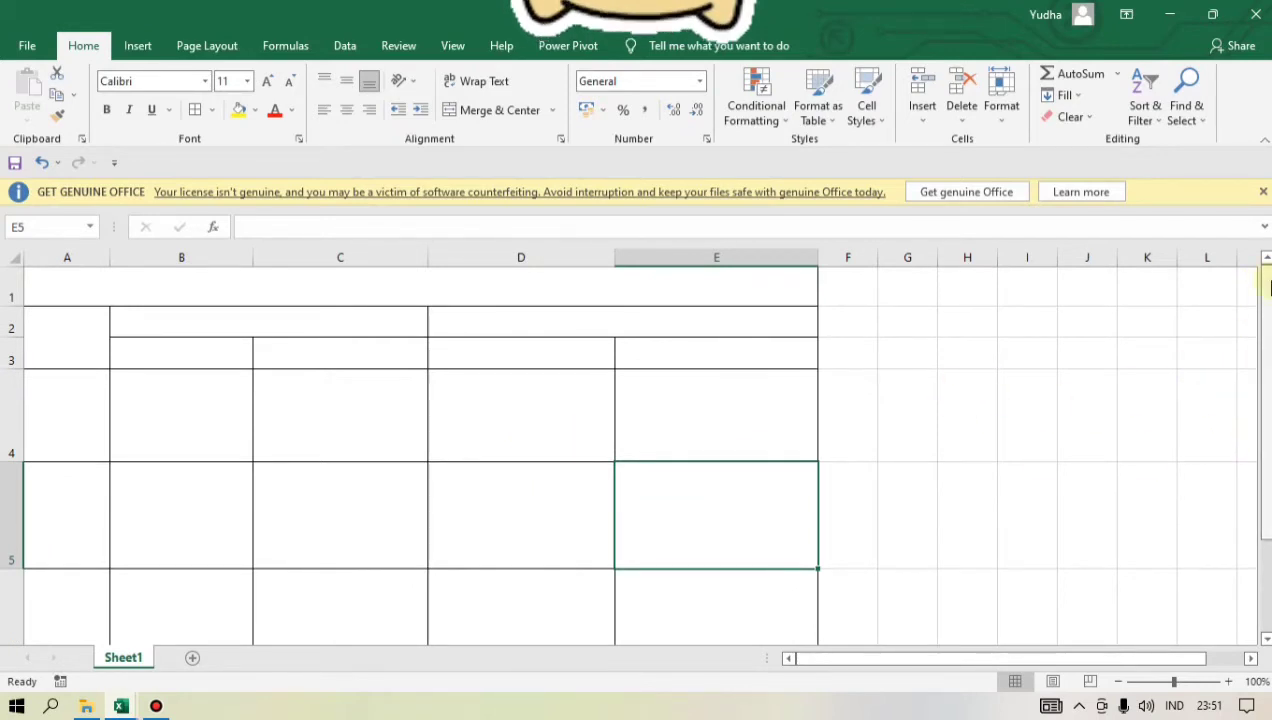
drag(1268, 290, 1255, 379)
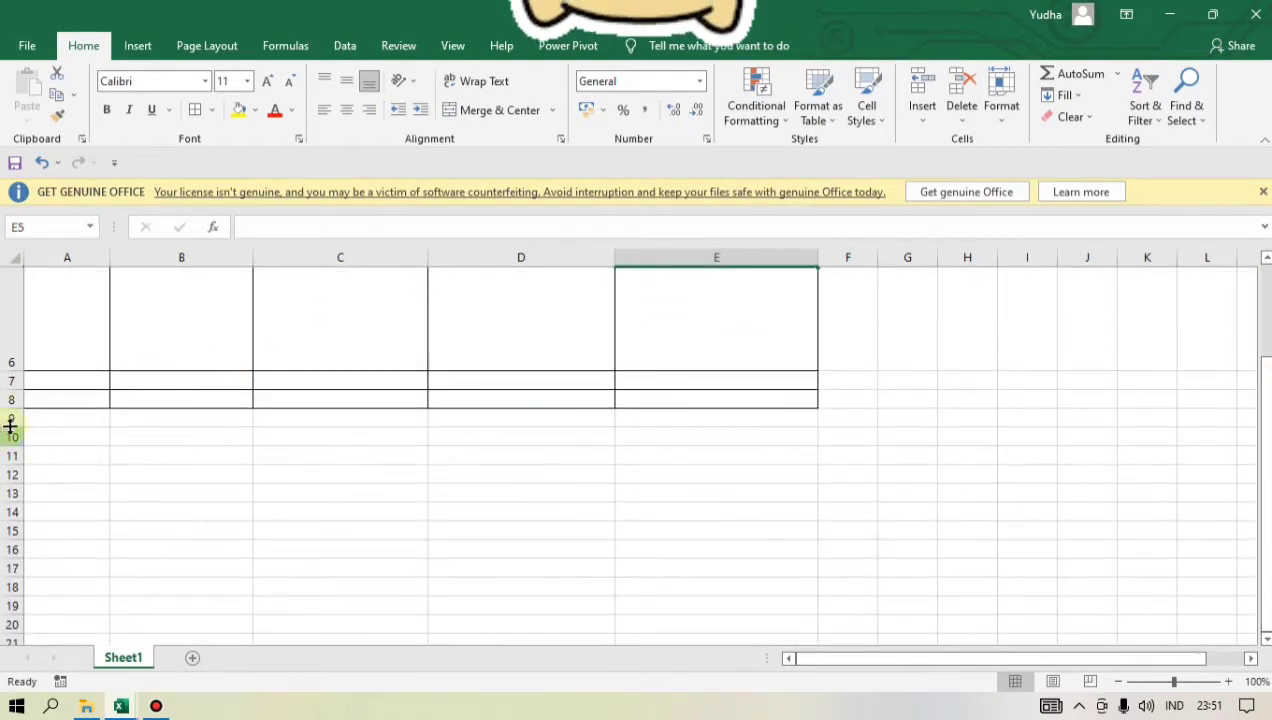
drag(18, 389, 15, 632)
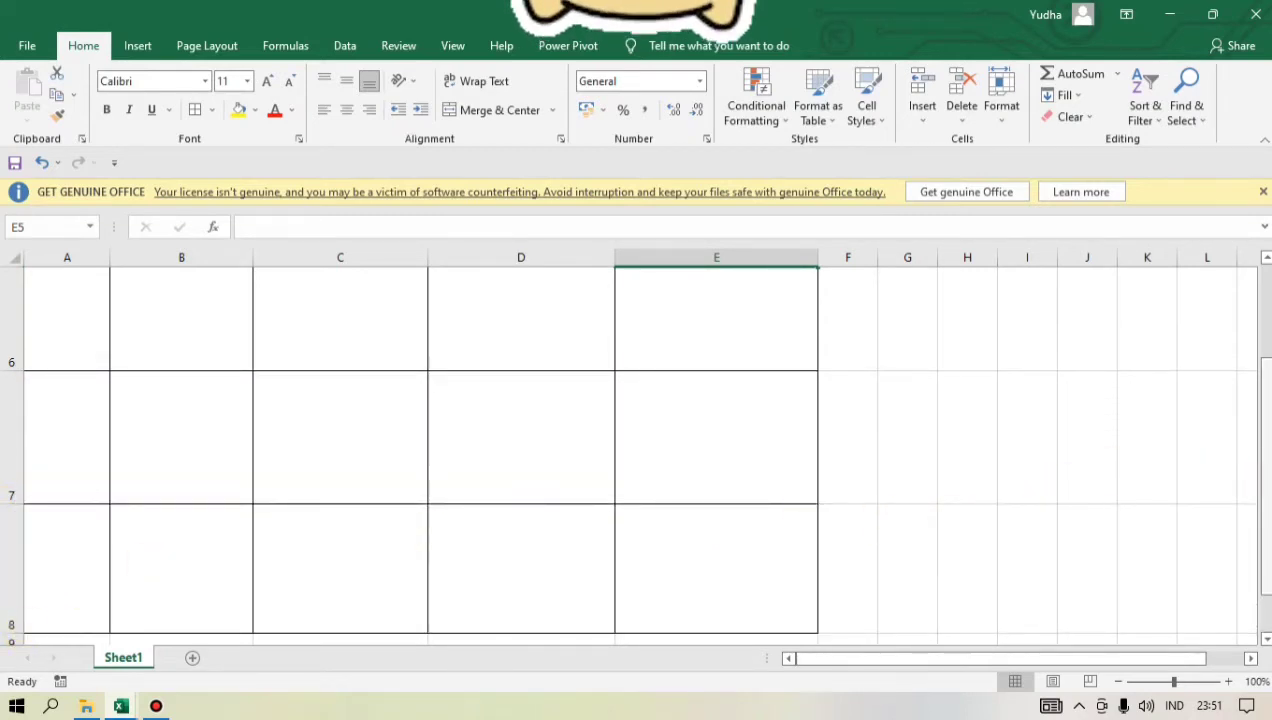
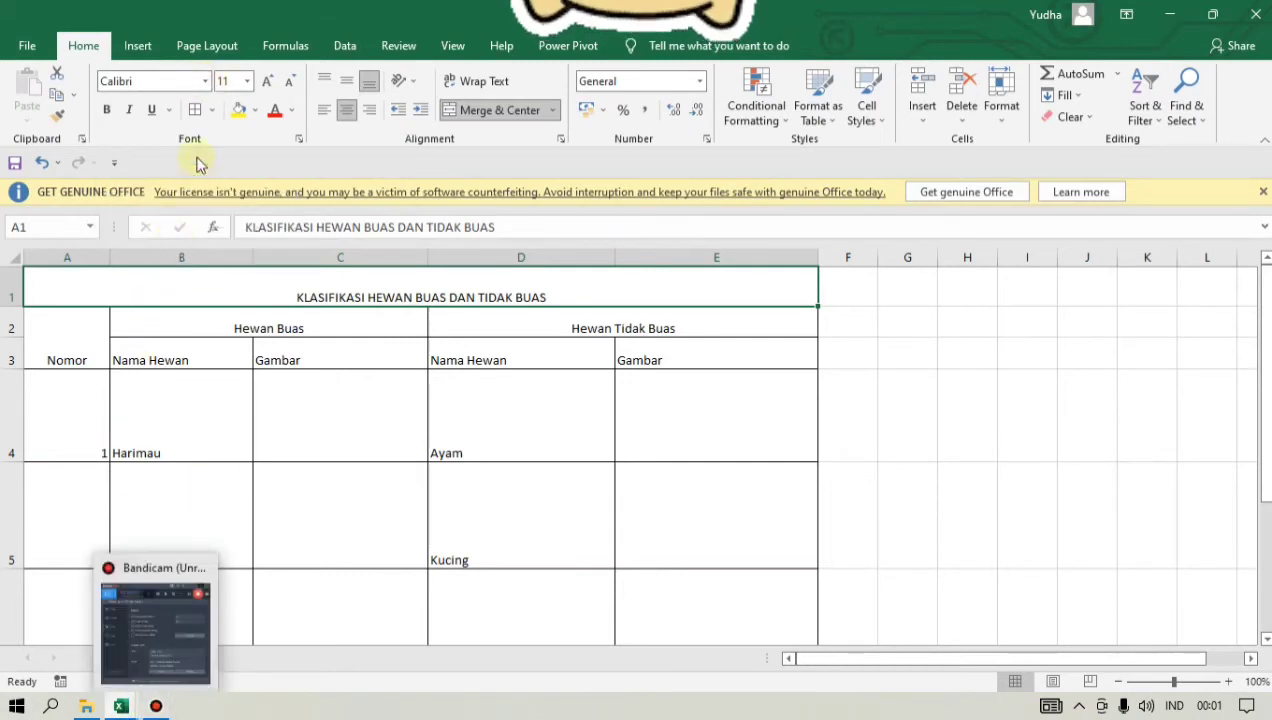
- Change the font of the title "KLASIFIKASI HEWAN BUAS DAN TIDAK BUAS" in A1 to Cooper Black
click(205, 83)
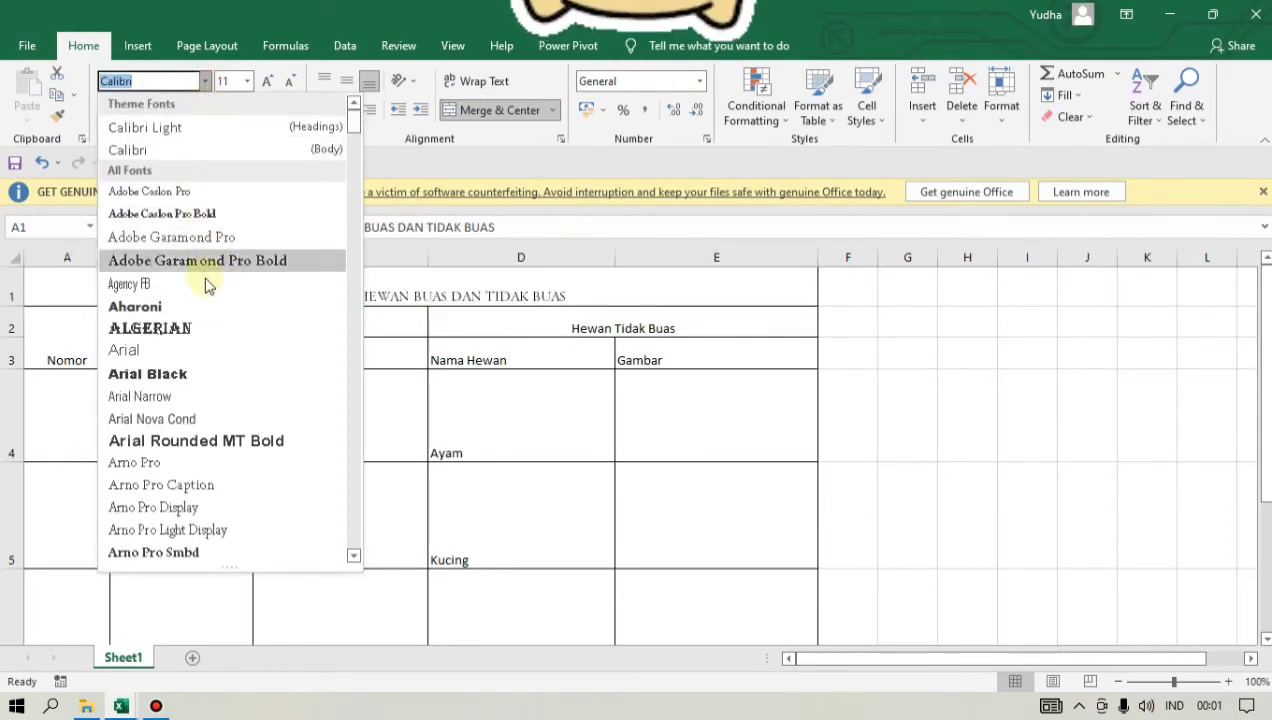
scroll(221, 343, down, 8)
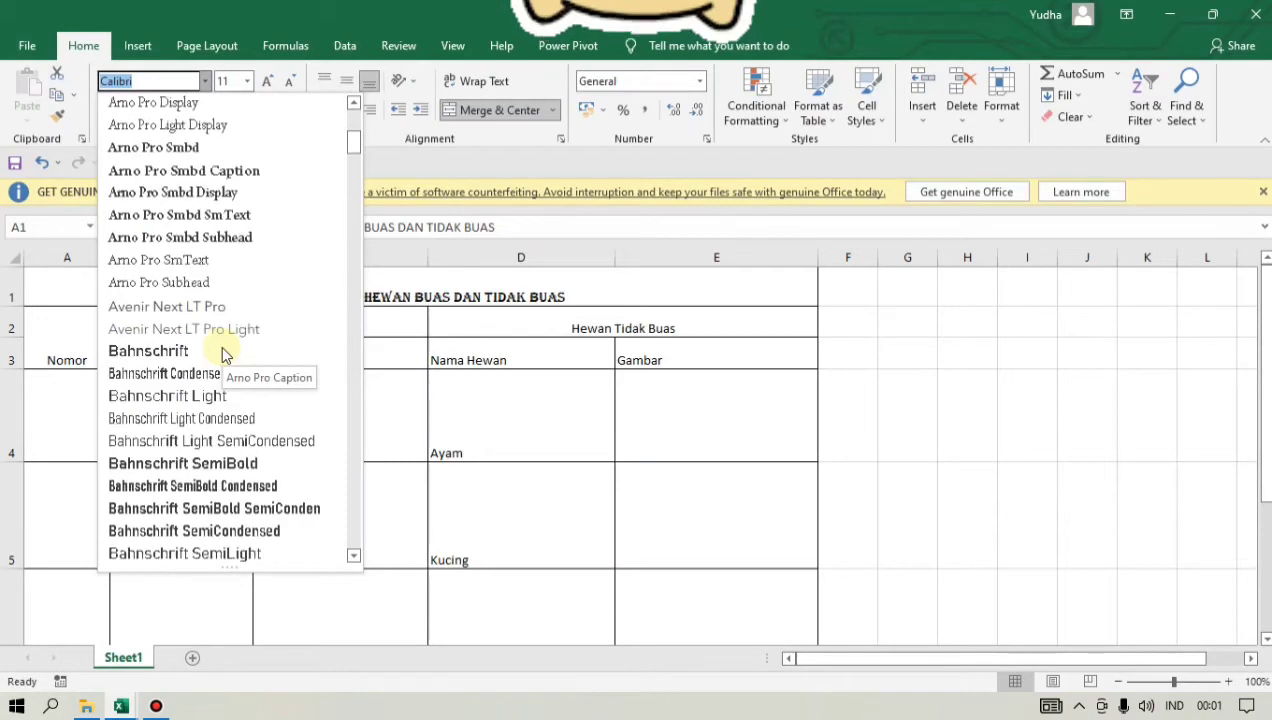
scroll(224, 356, down, 2)
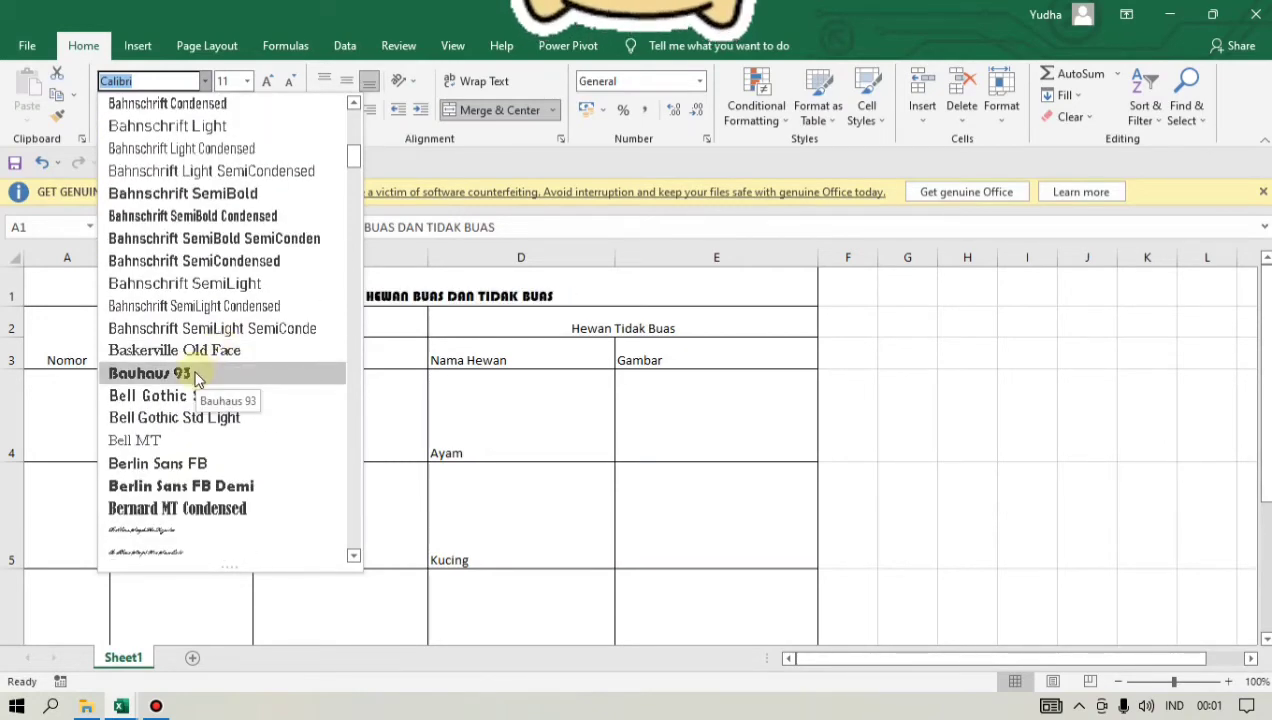
scroll(221, 352, down, 2)
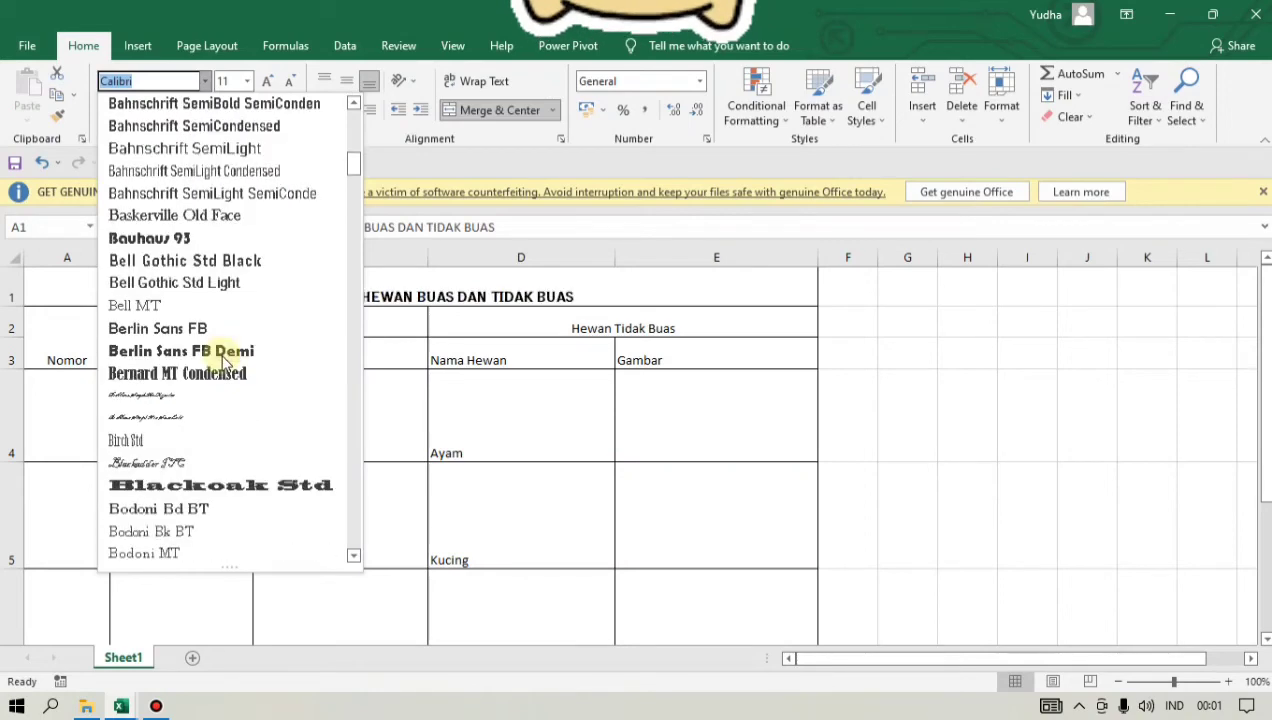
scroll(224, 360, down, 7)
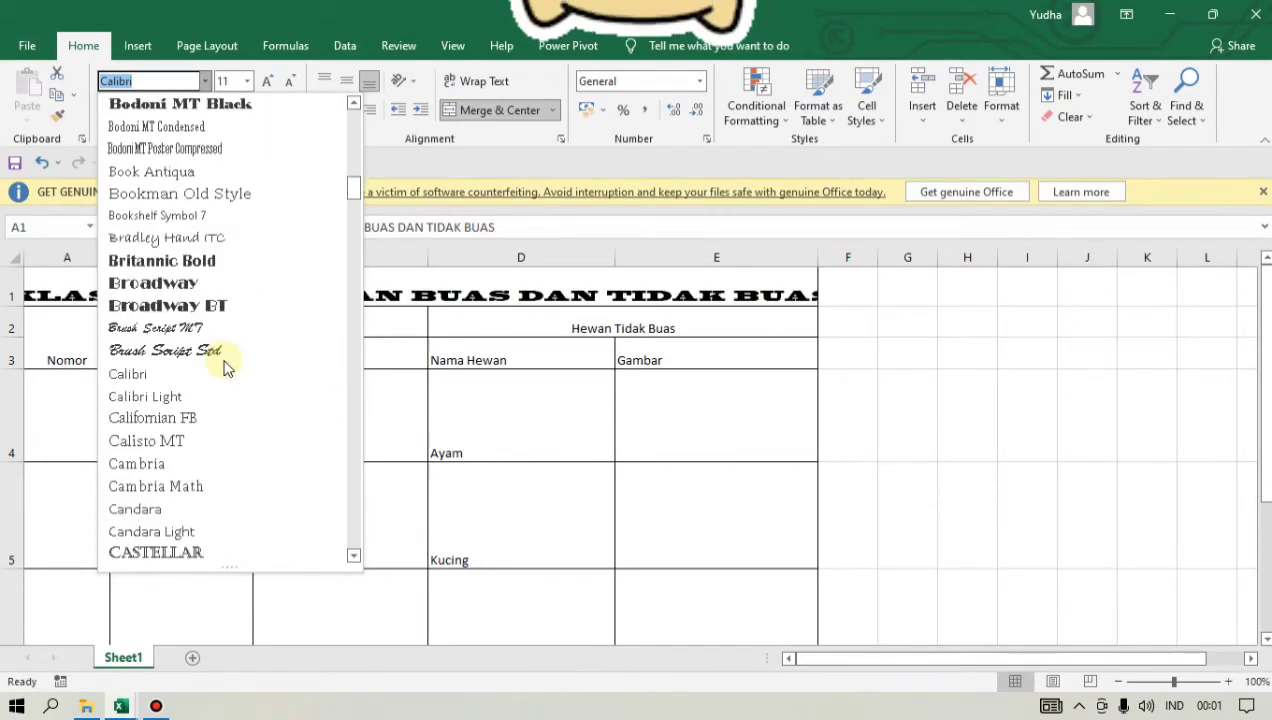
scroll(226, 370, down, 7)
scroll(227, 370, down, 2)
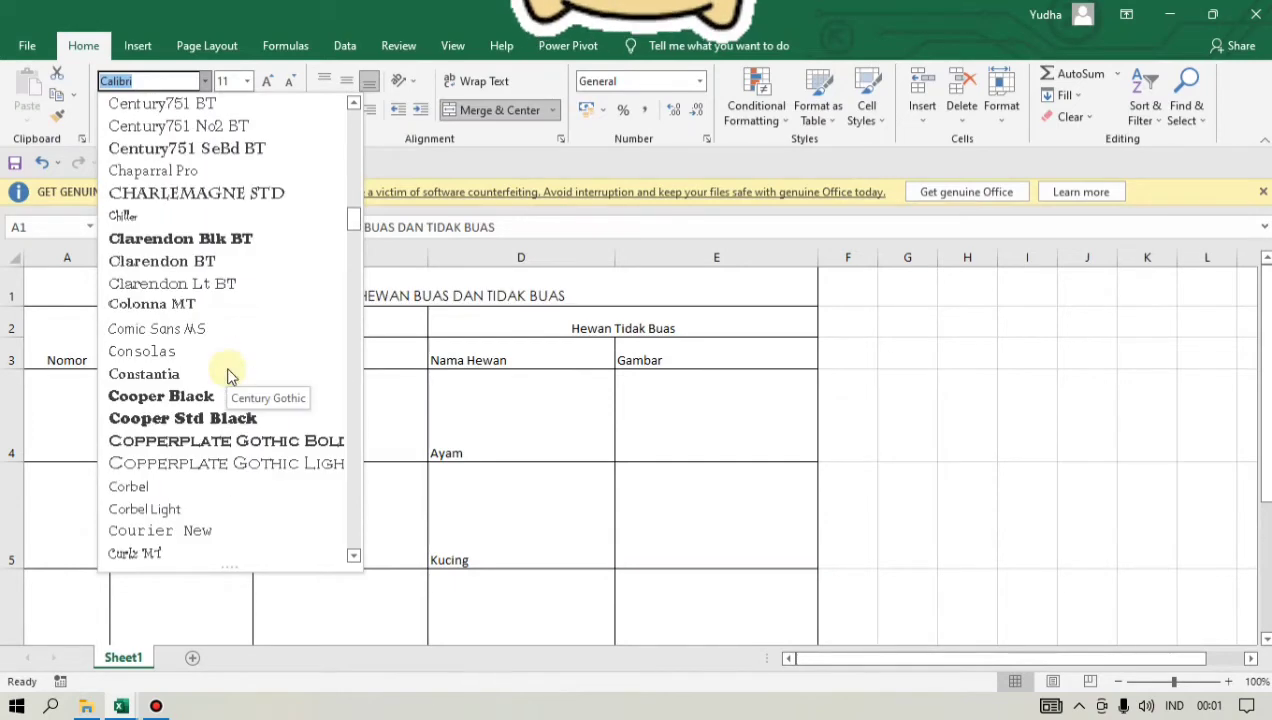
click(205, 397)
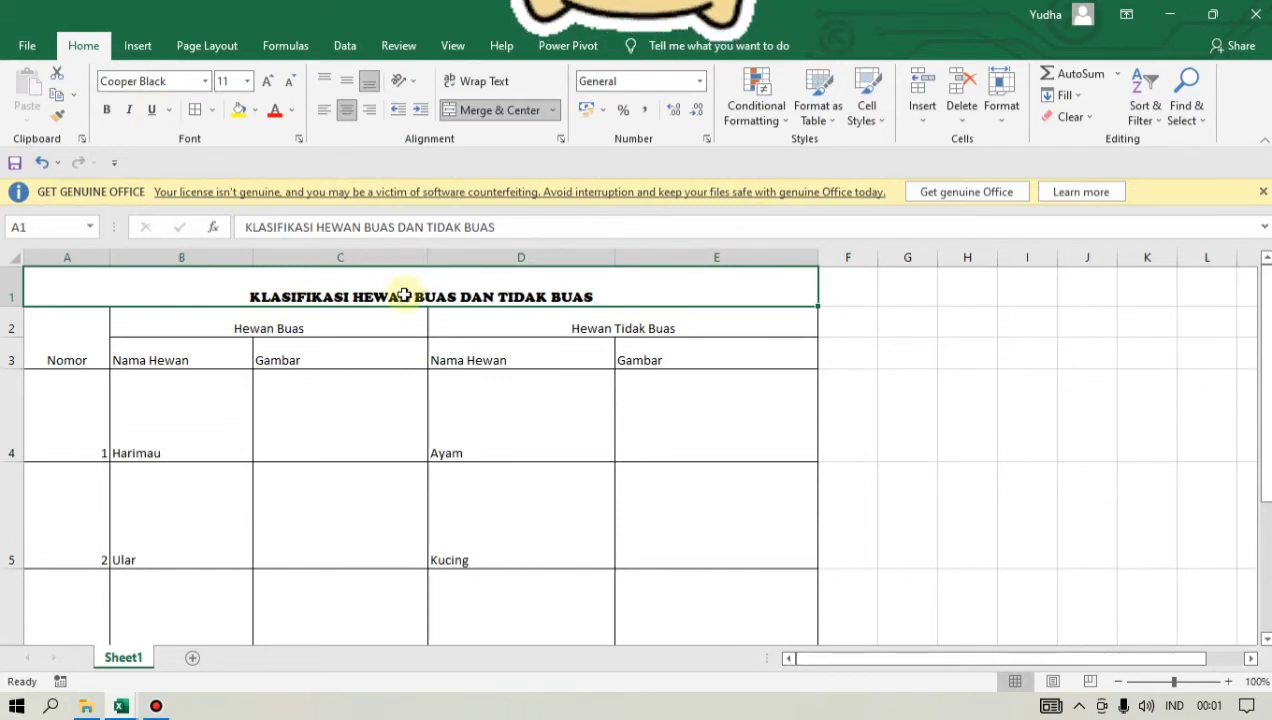
- Set the table title's font size to 18 and its font color to the standard blue
click(247, 81)
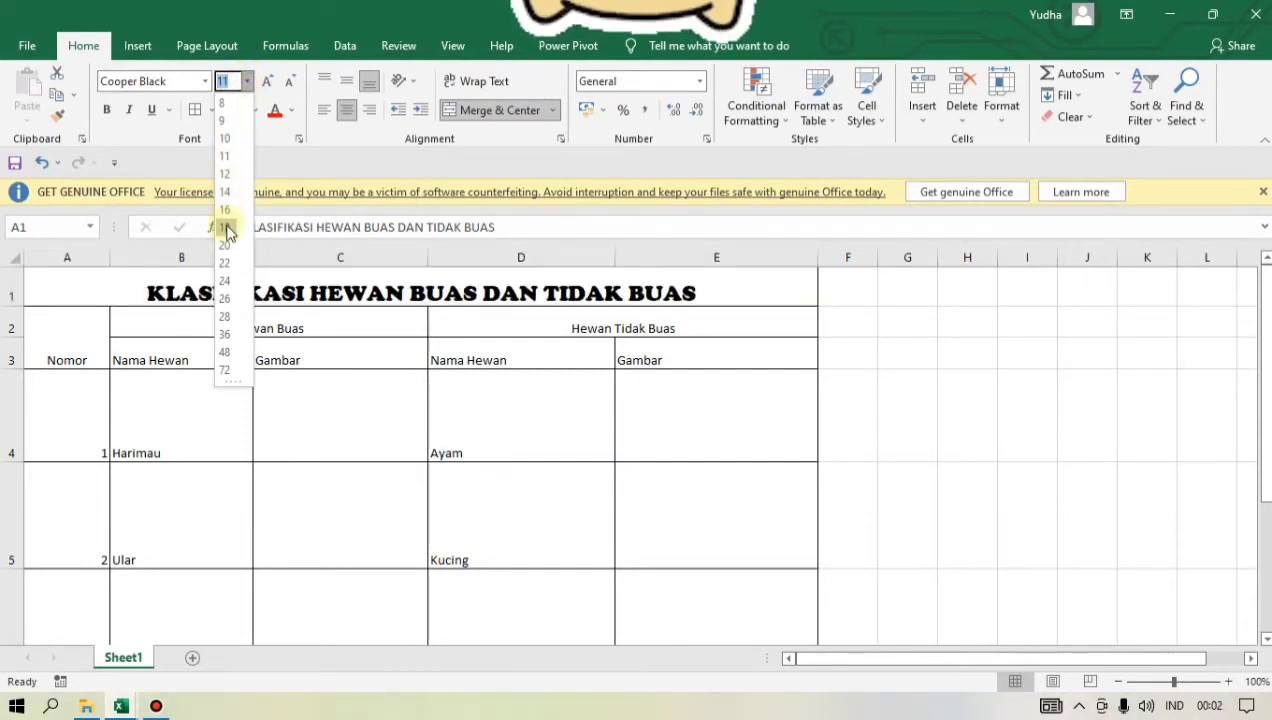
click(226, 228)
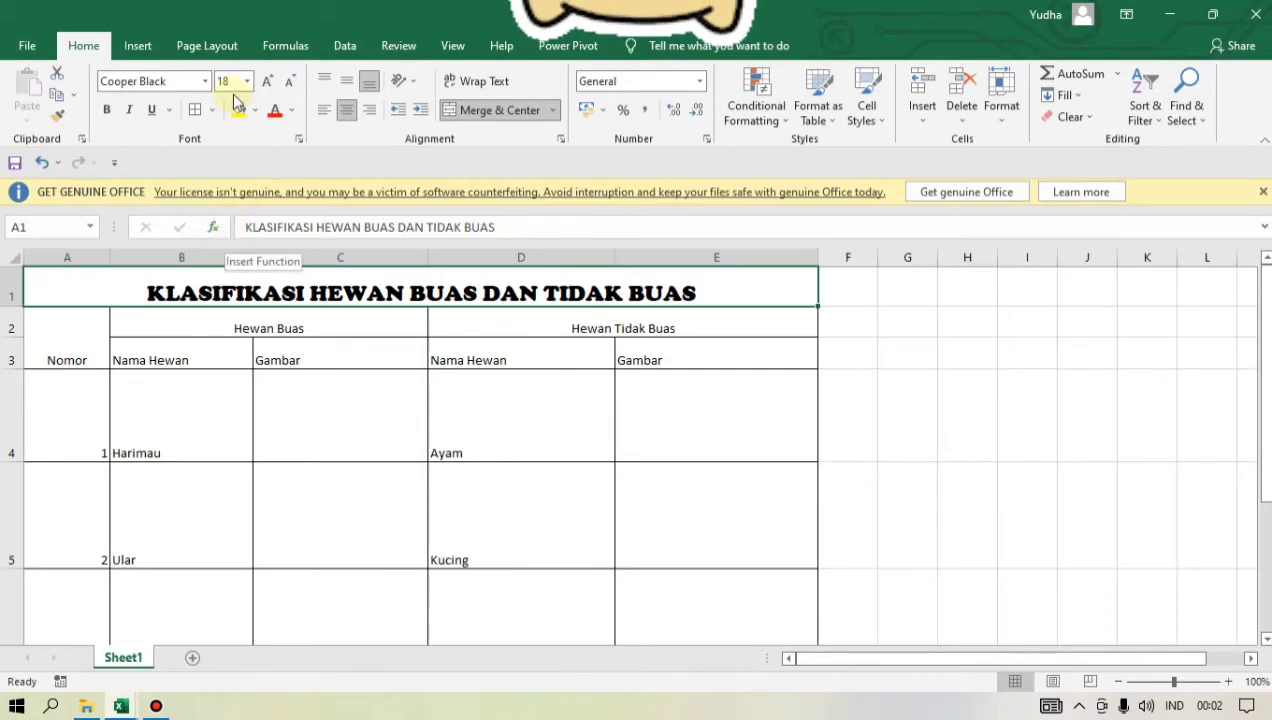
click(291, 111)
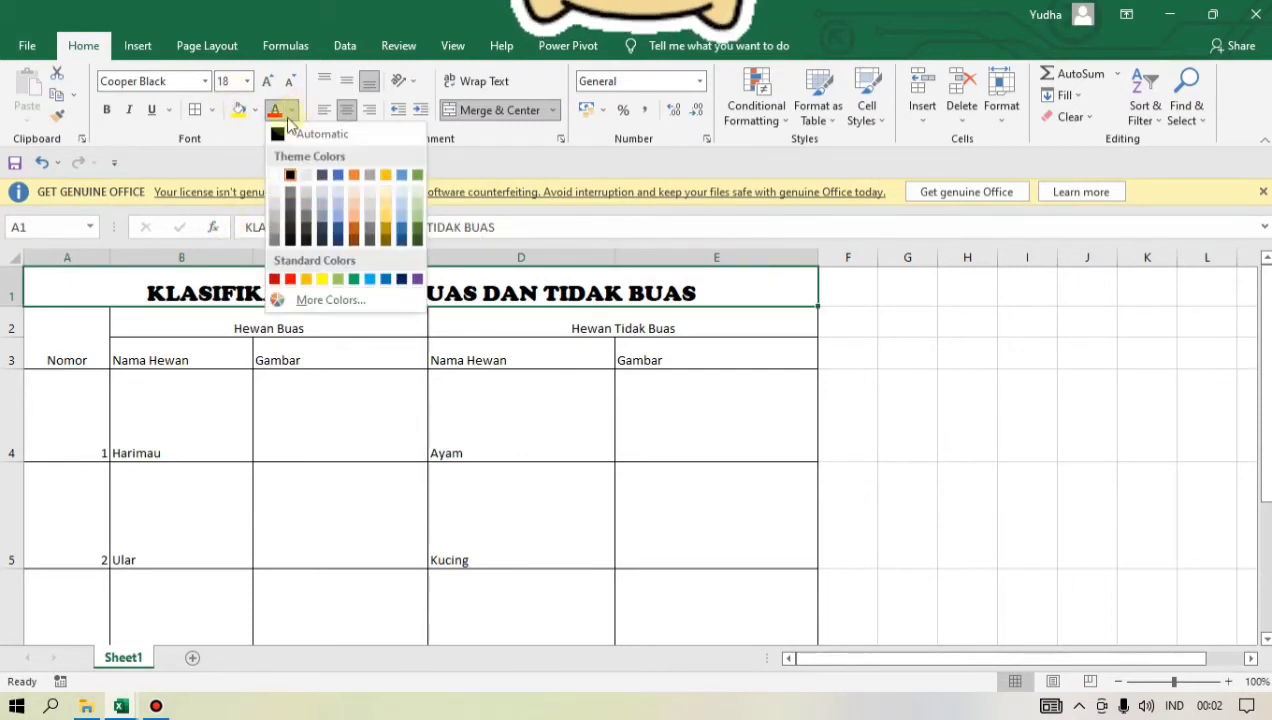
click(386, 280)
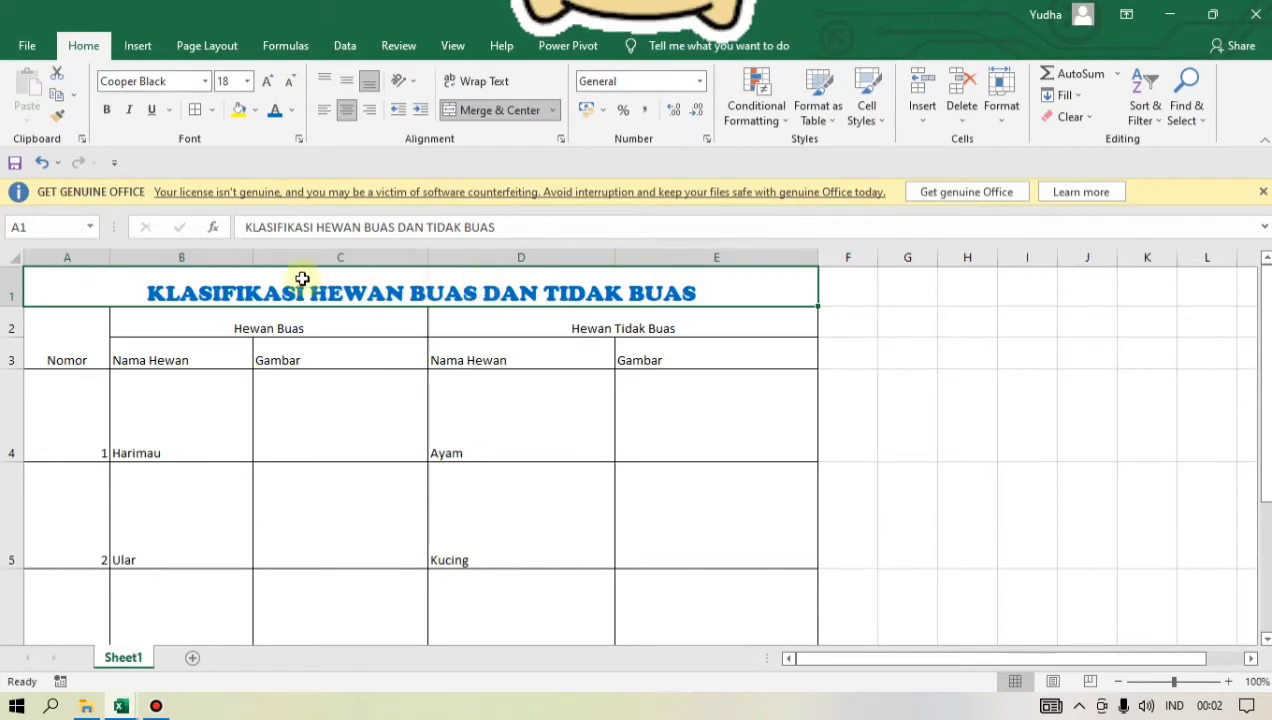
- Fill the title cell with the standard yellow and align its text vertically in the middle
click(256, 112)
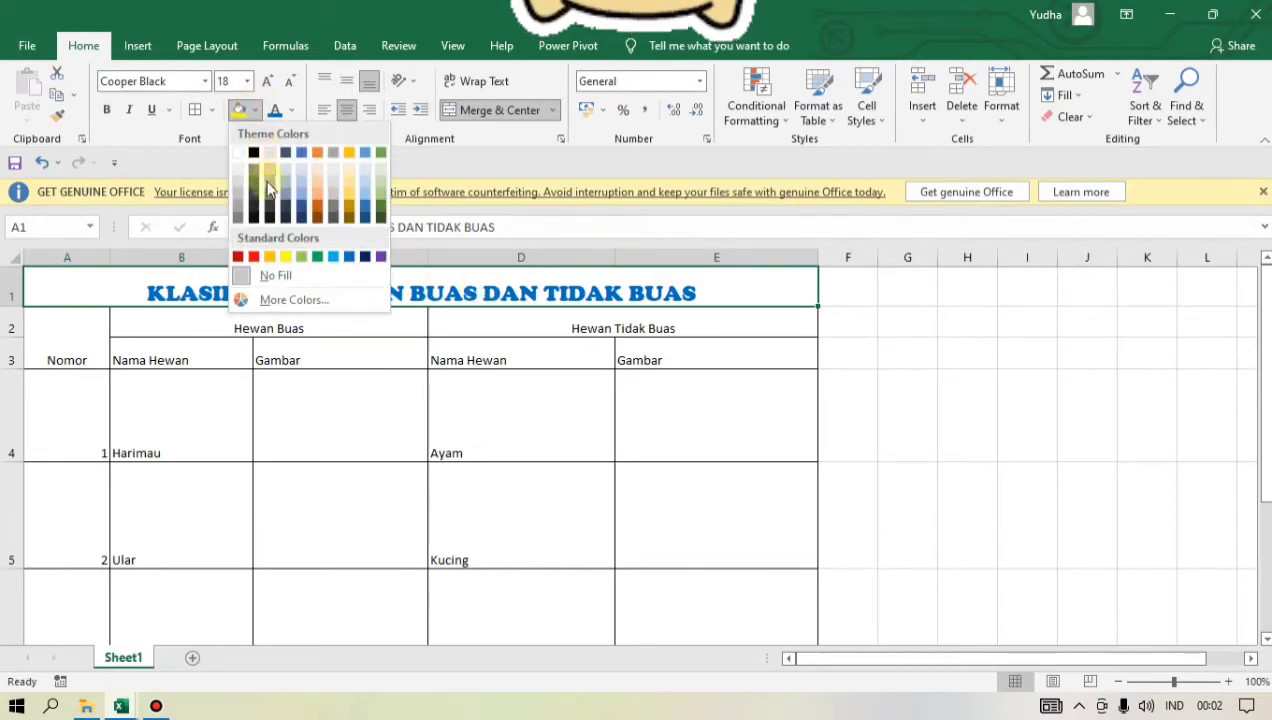
click(287, 258)
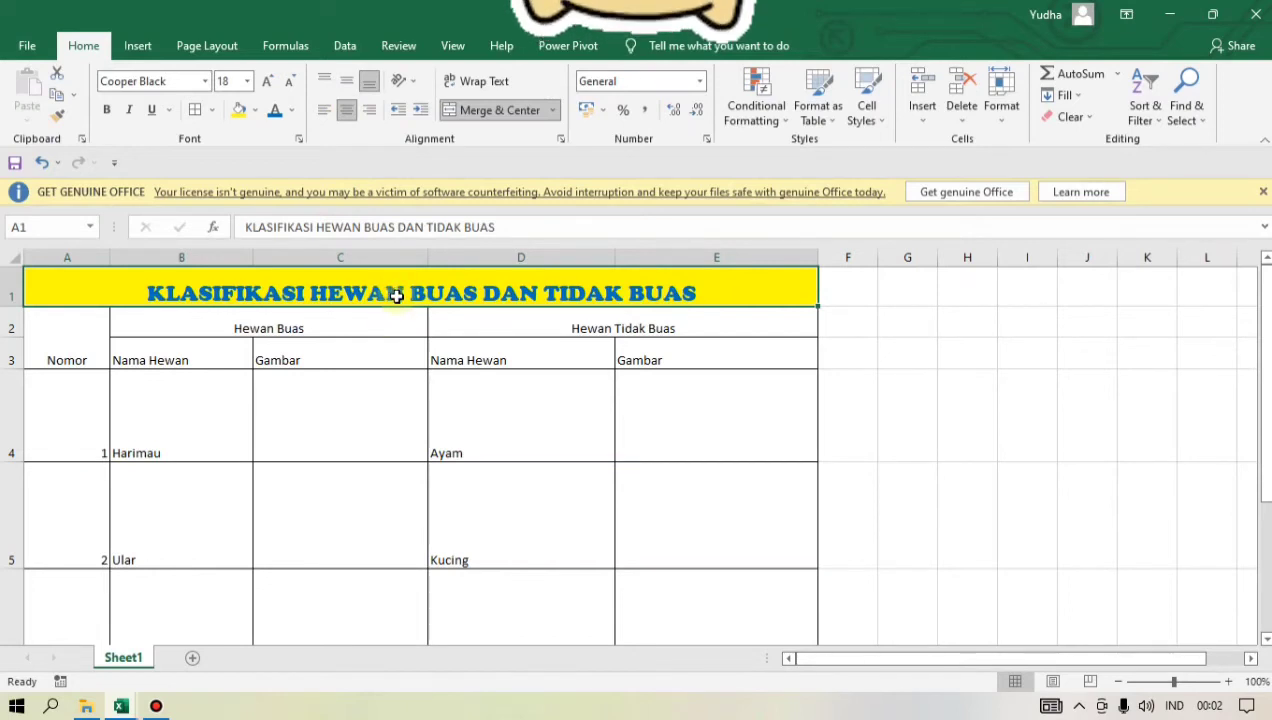
click(347, 82)
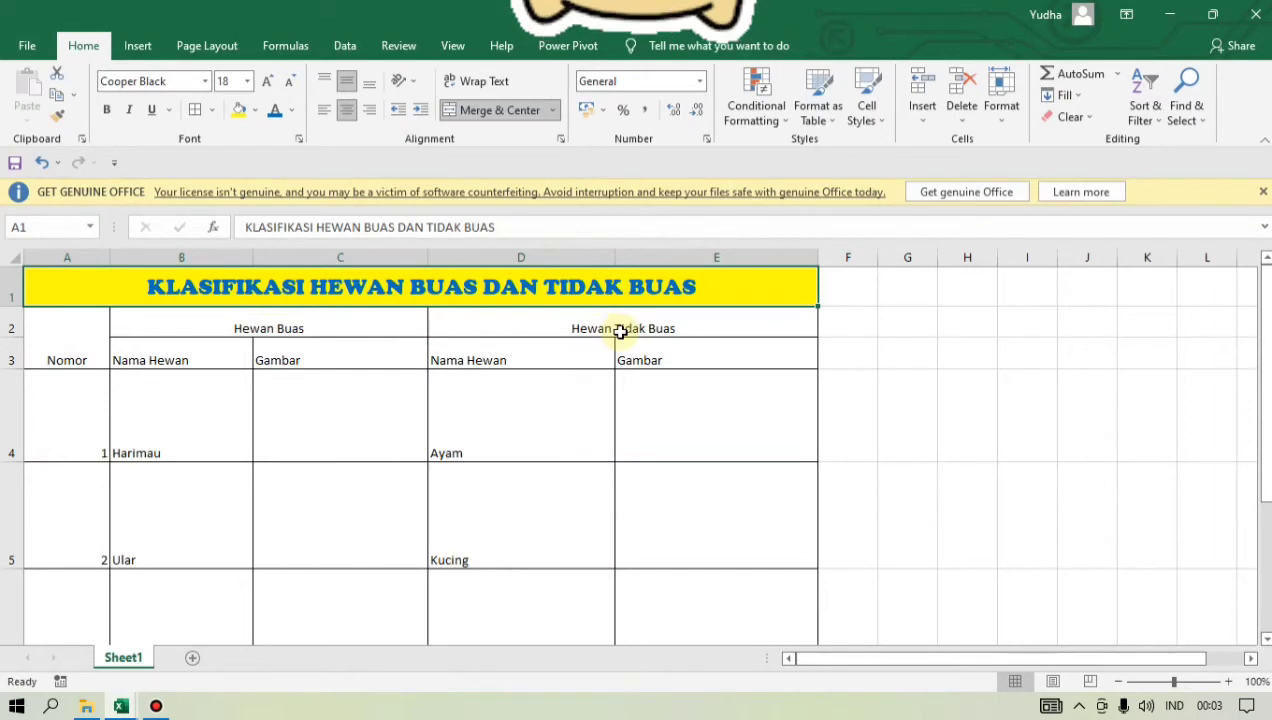
- Change the font of the header cells in A2:E3 to Comic Sans MS
click(48, 328)
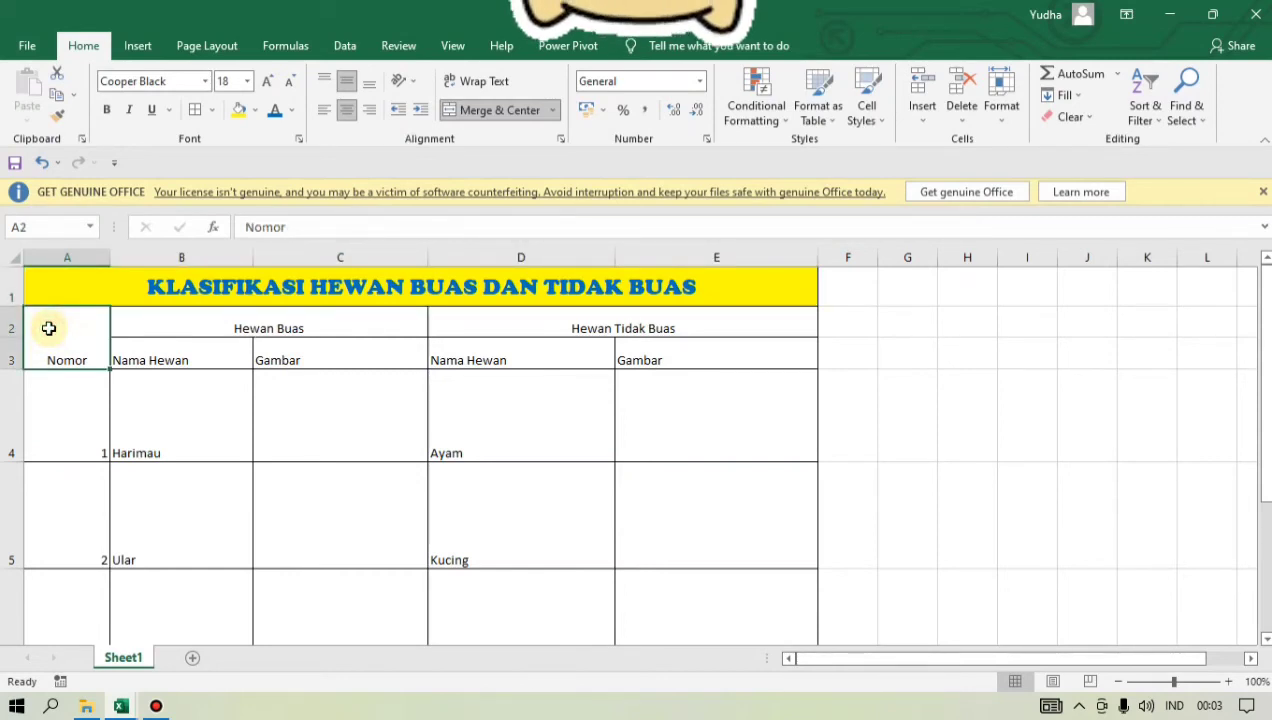
drag(48, 328, 587, 339)
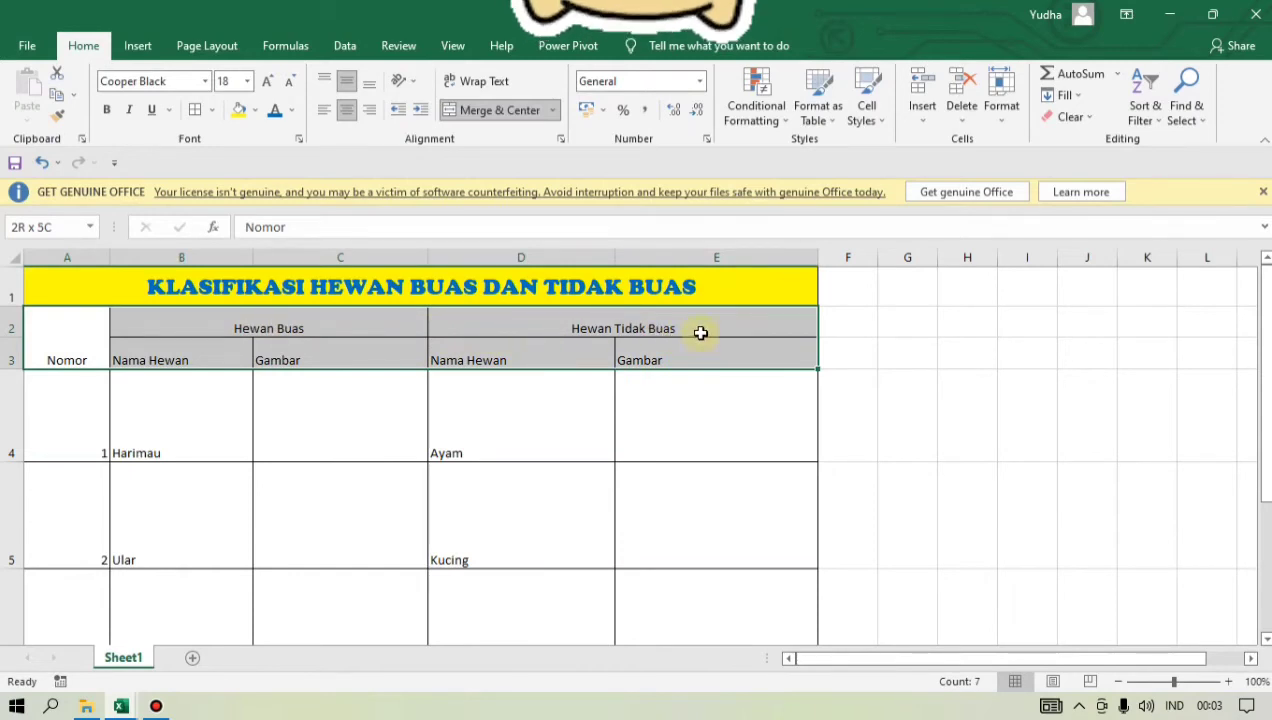
drag(700, 333, 699, 332)
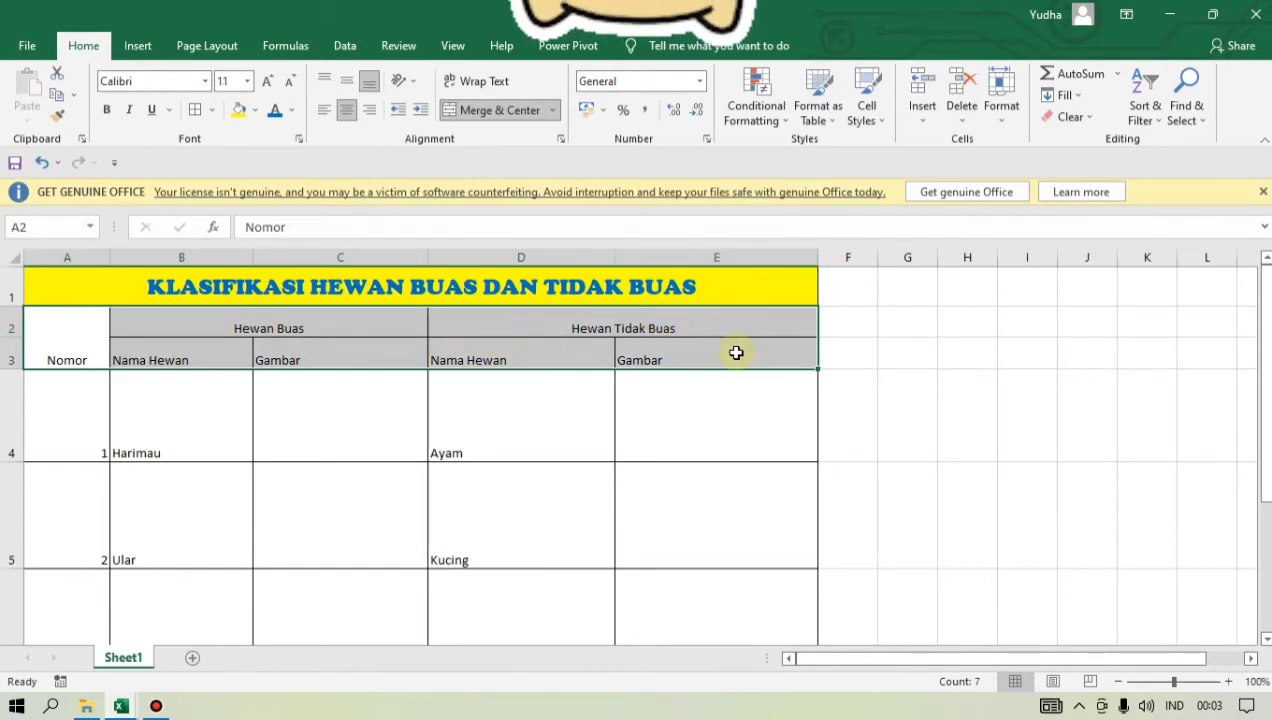
click(717, 339)
drag(57, 345, 691, 333)
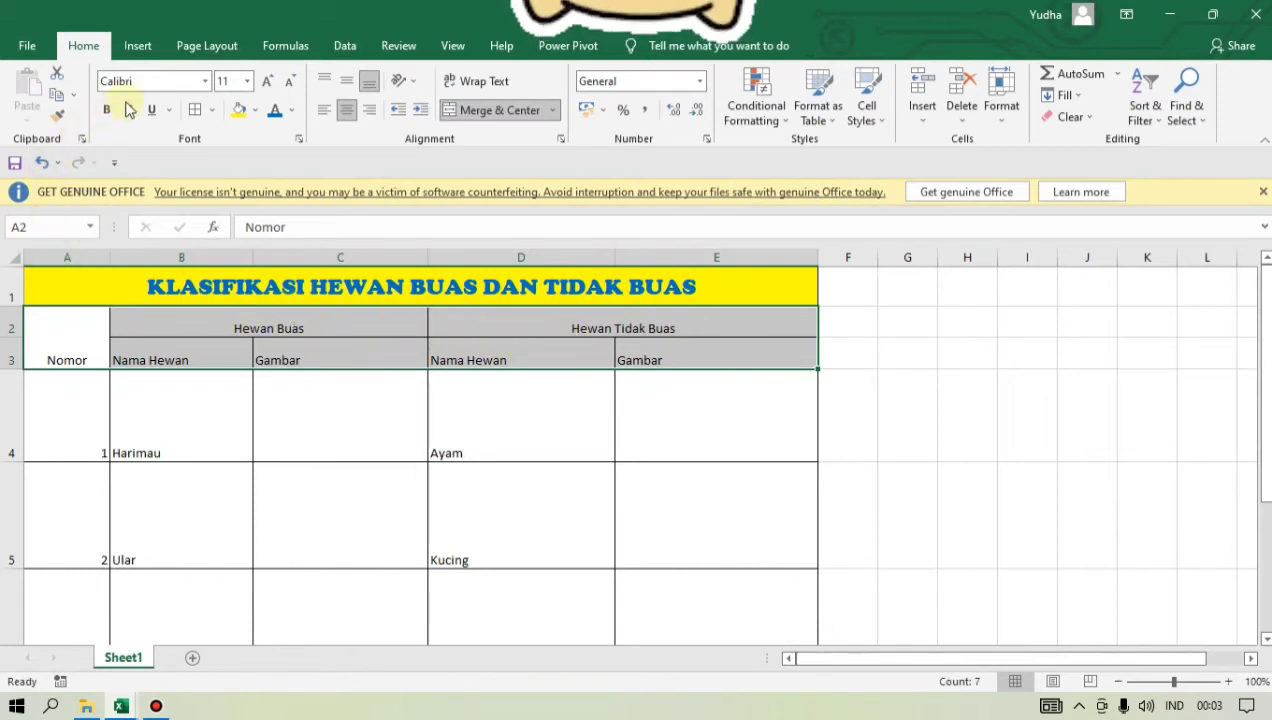
click(205, 80)
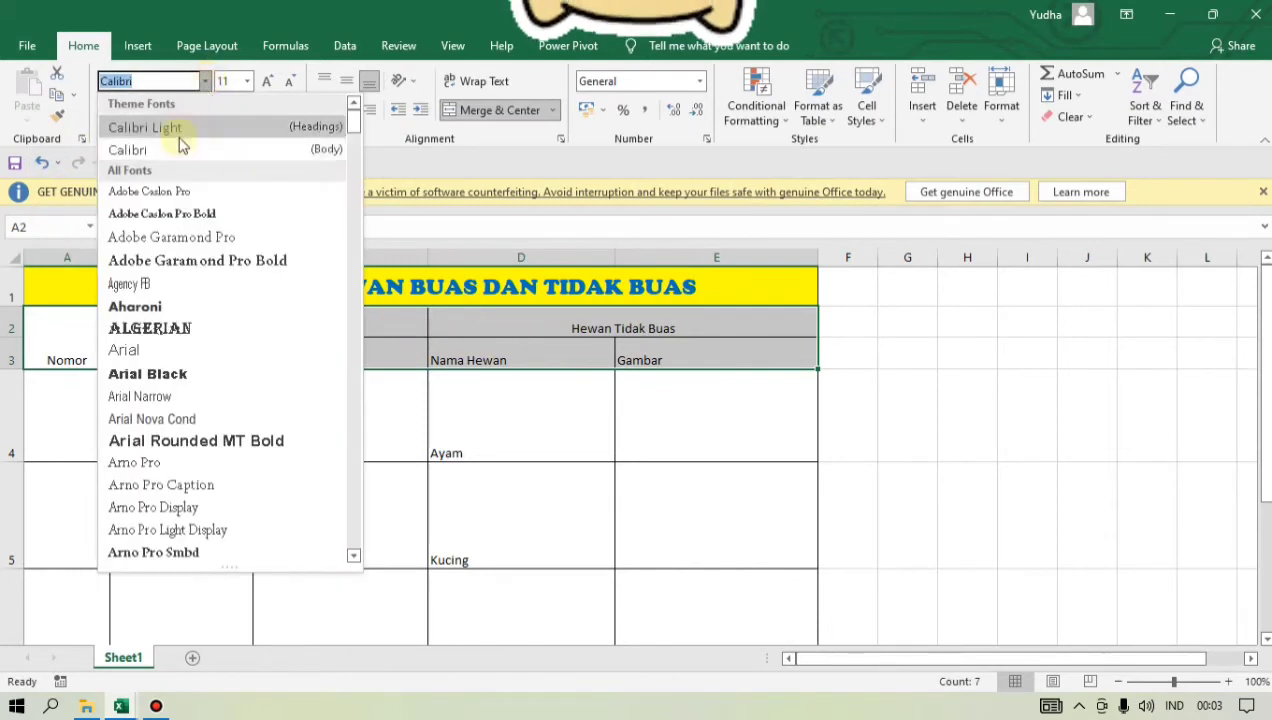
scroll(197, 327, down, 20)
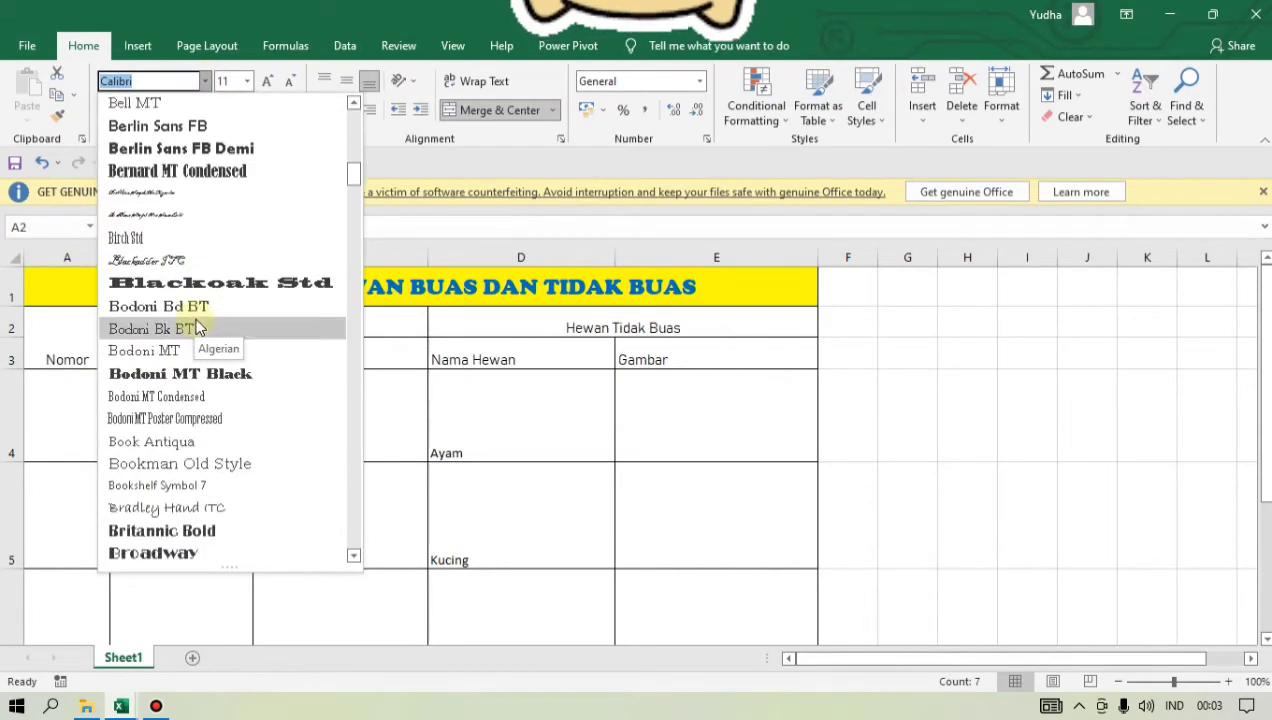
scroll(197, 327, up, 1)
scroll(197, 327, down, 3)
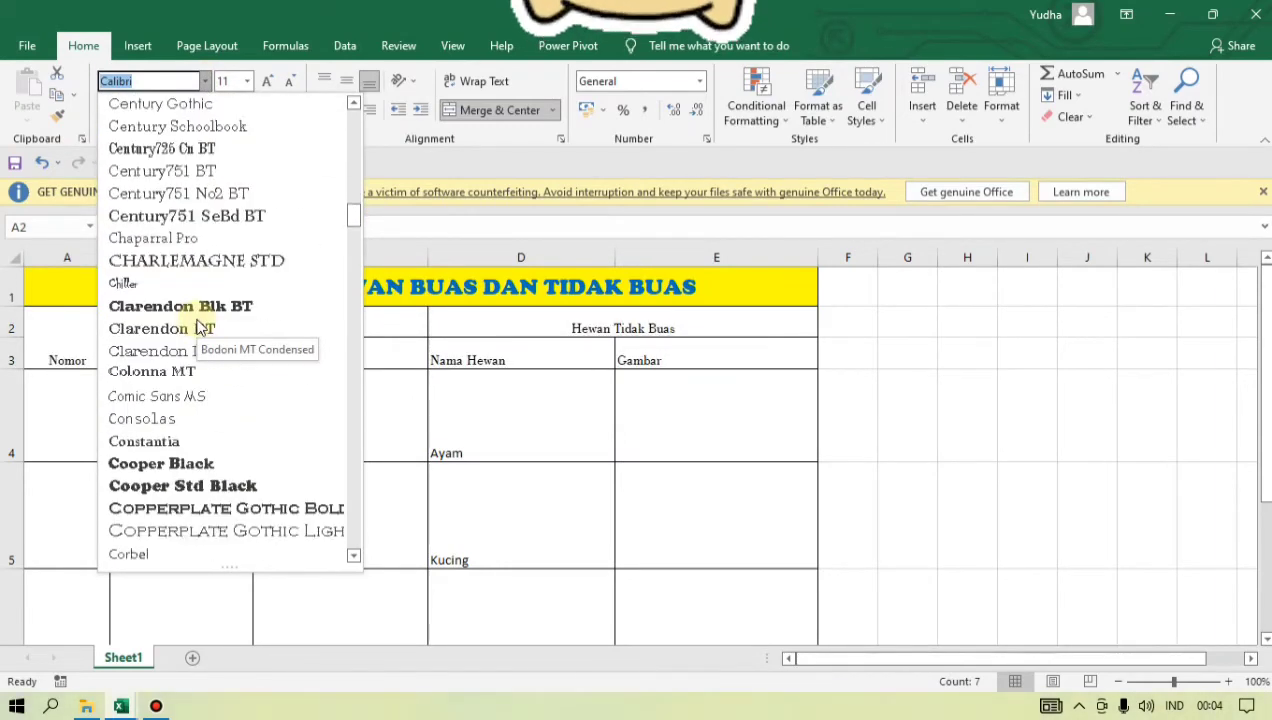
scroll(197, 327, down, 2)
scroll(200, 327, down, 1)
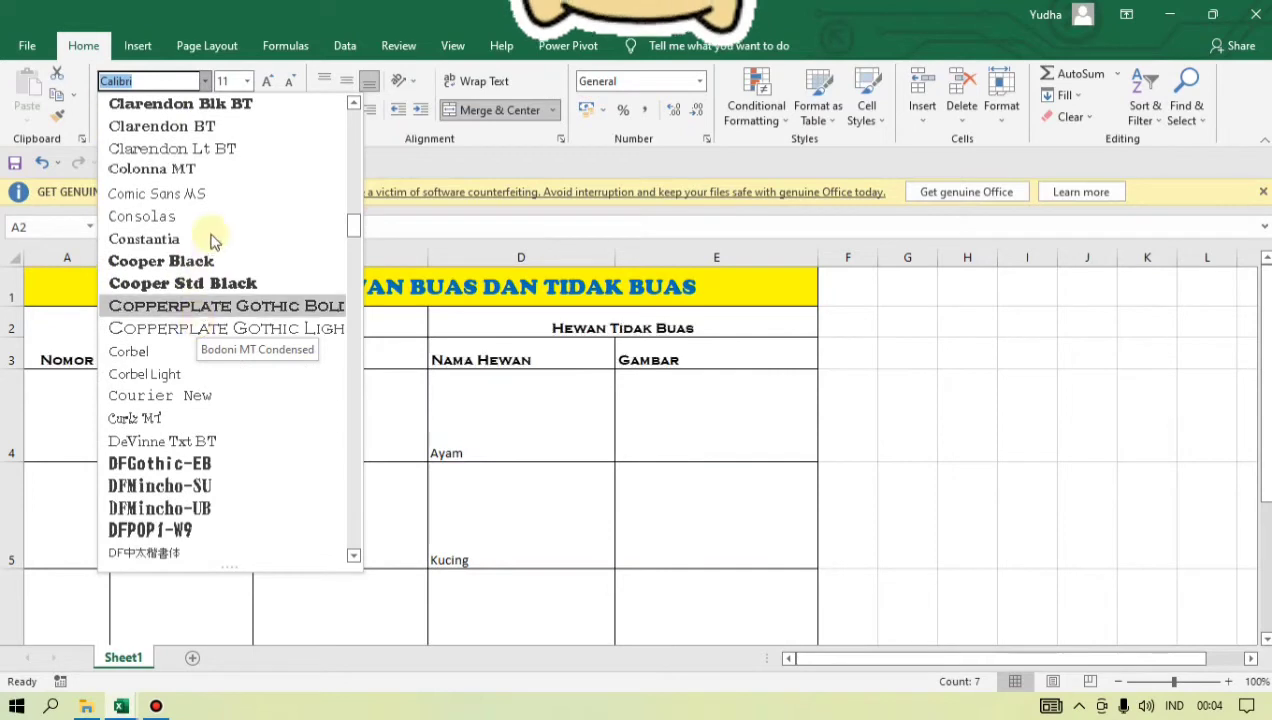
click(221, 195)
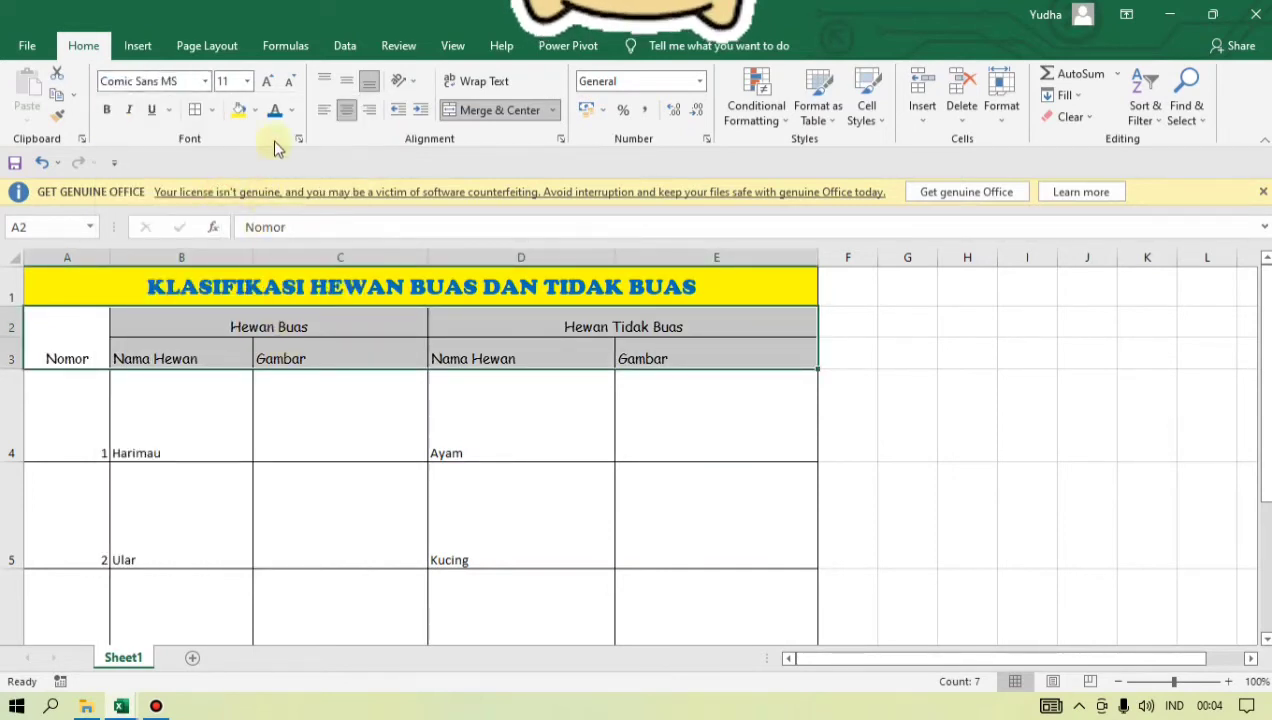
- Set the header cells in A2:E3 to font size 14 and make them bold
click(247, 81)
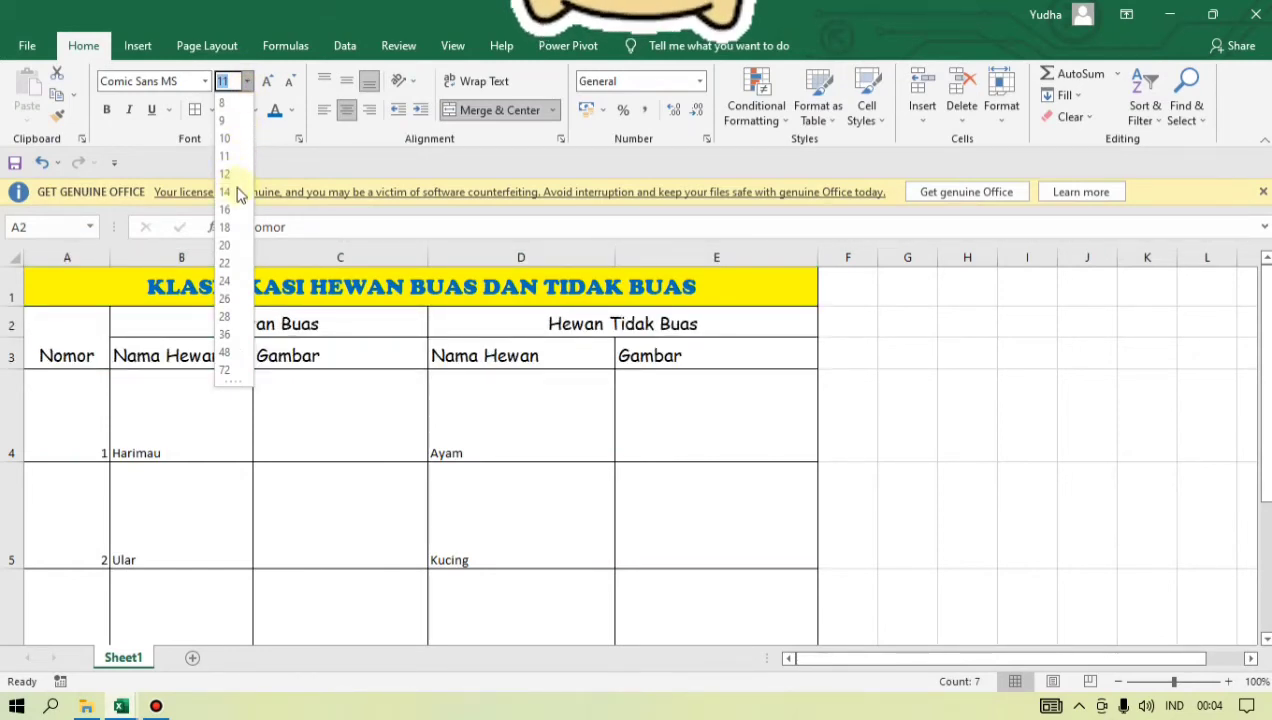
click(226, 193)
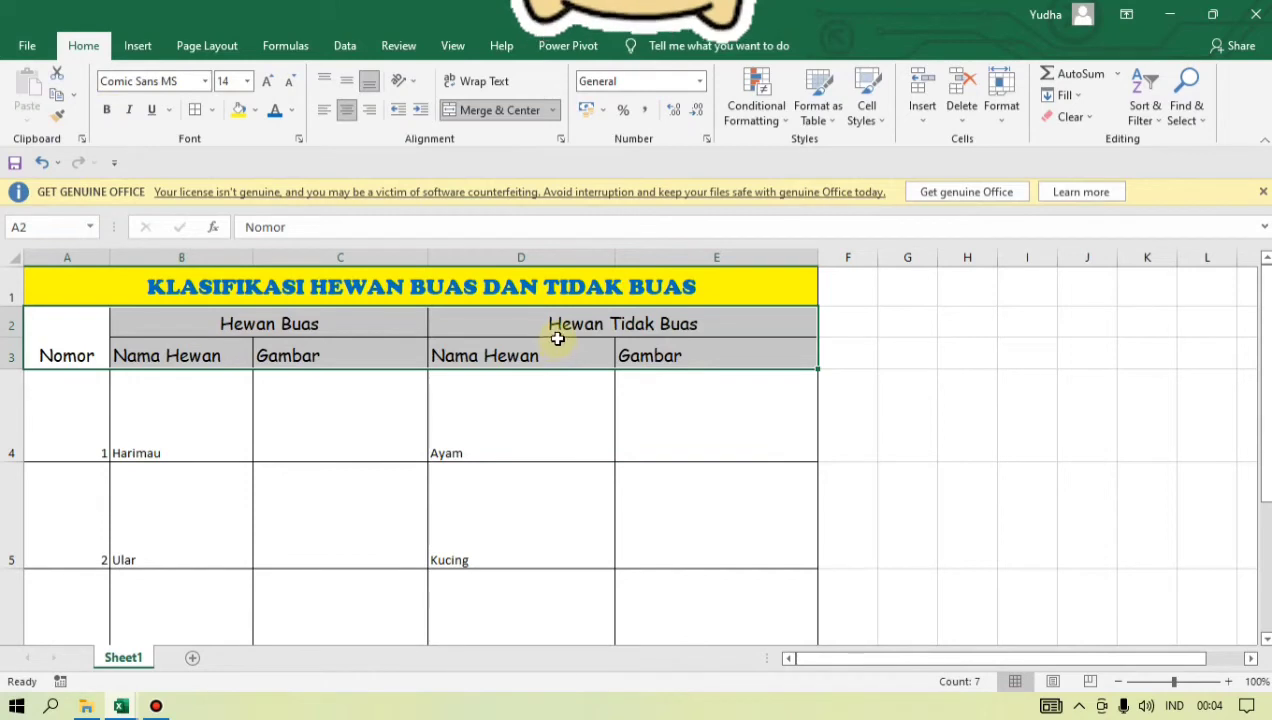
click(108, 110)
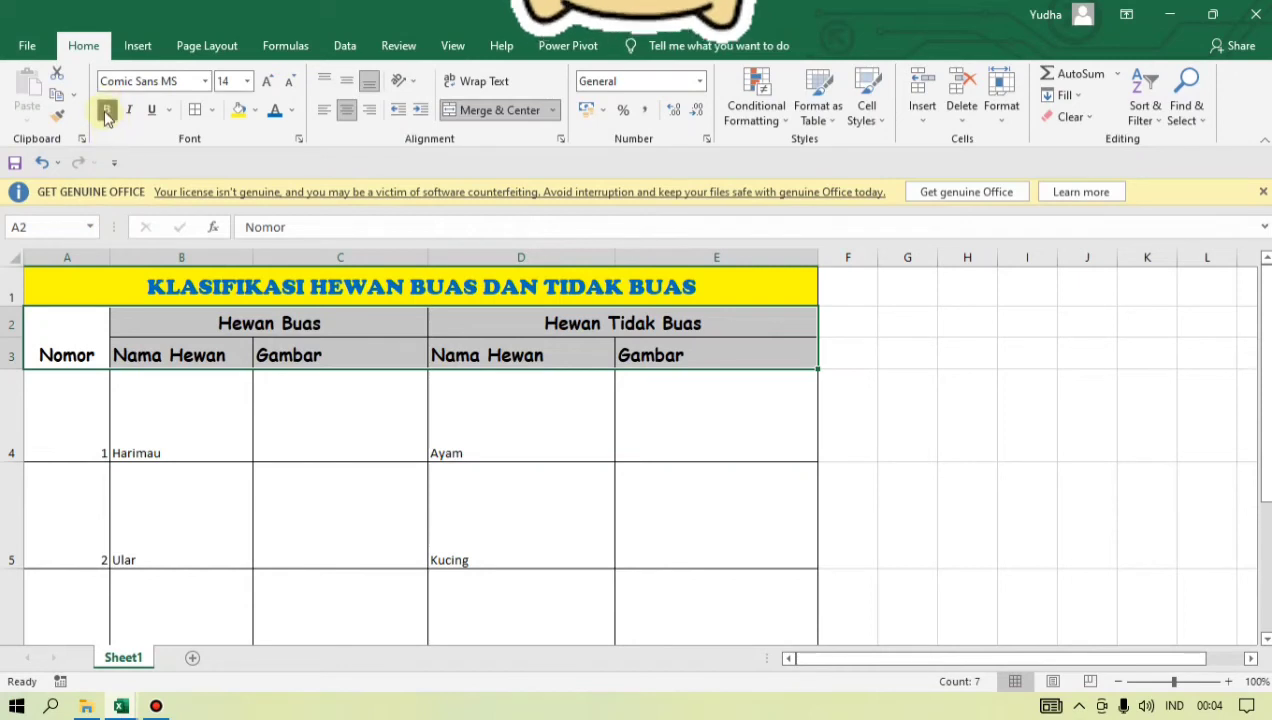
- Make the header text in A2:E3 italic while keeping it bold
click(107, 112)
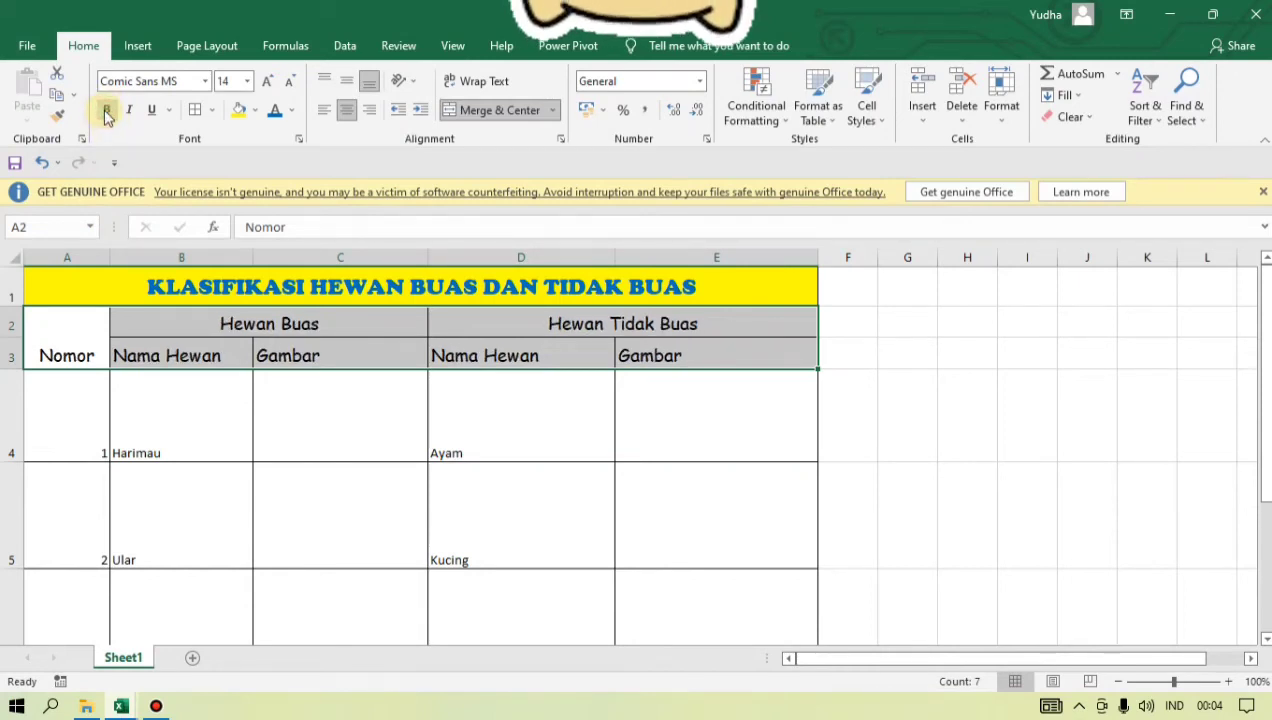
click(107, 113)
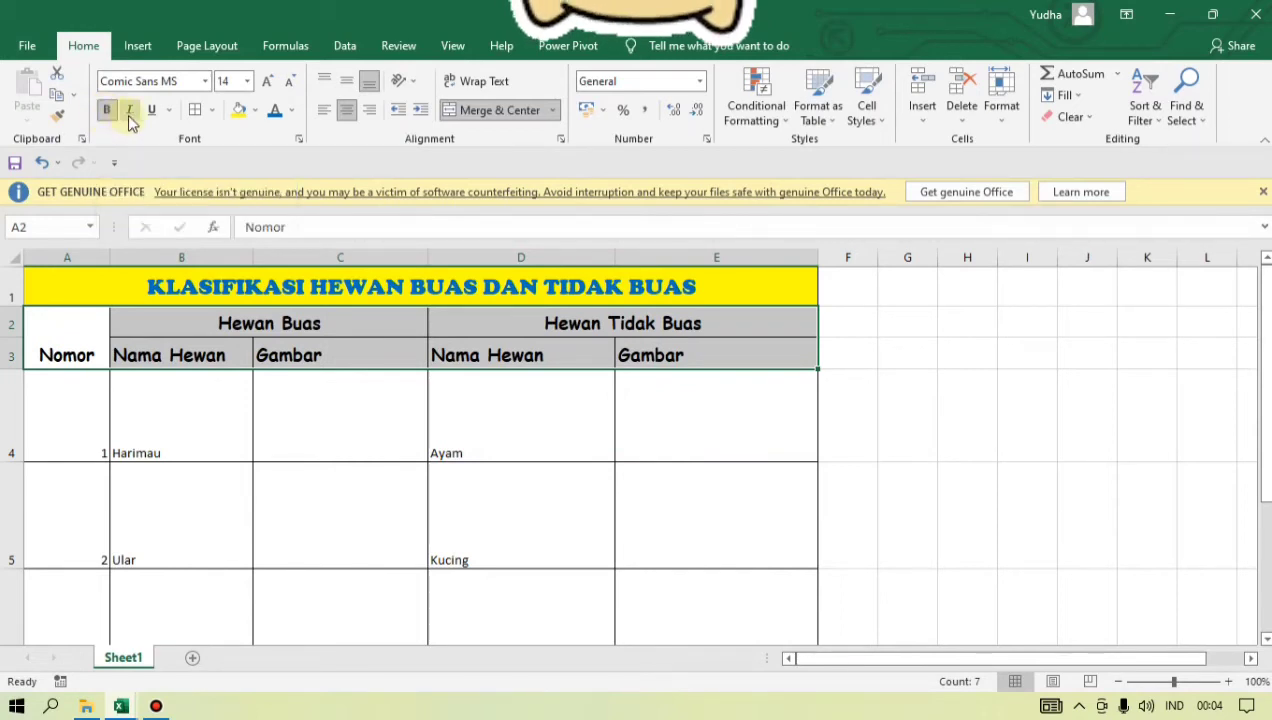
click(130, 111)
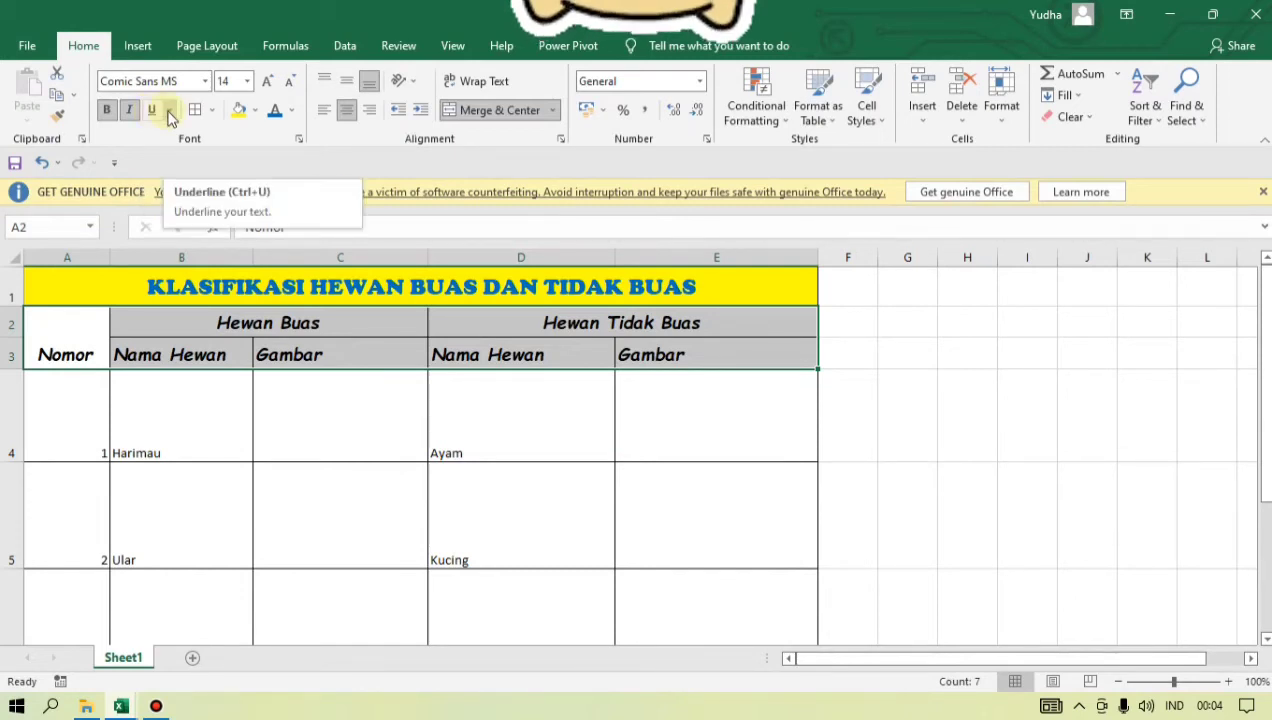
- Fill the header cells A2:E3 with Orange, Accent 2, Lighter 60% and set their font color to Orange, Accent 2, Darker 50%
click(257, 112)
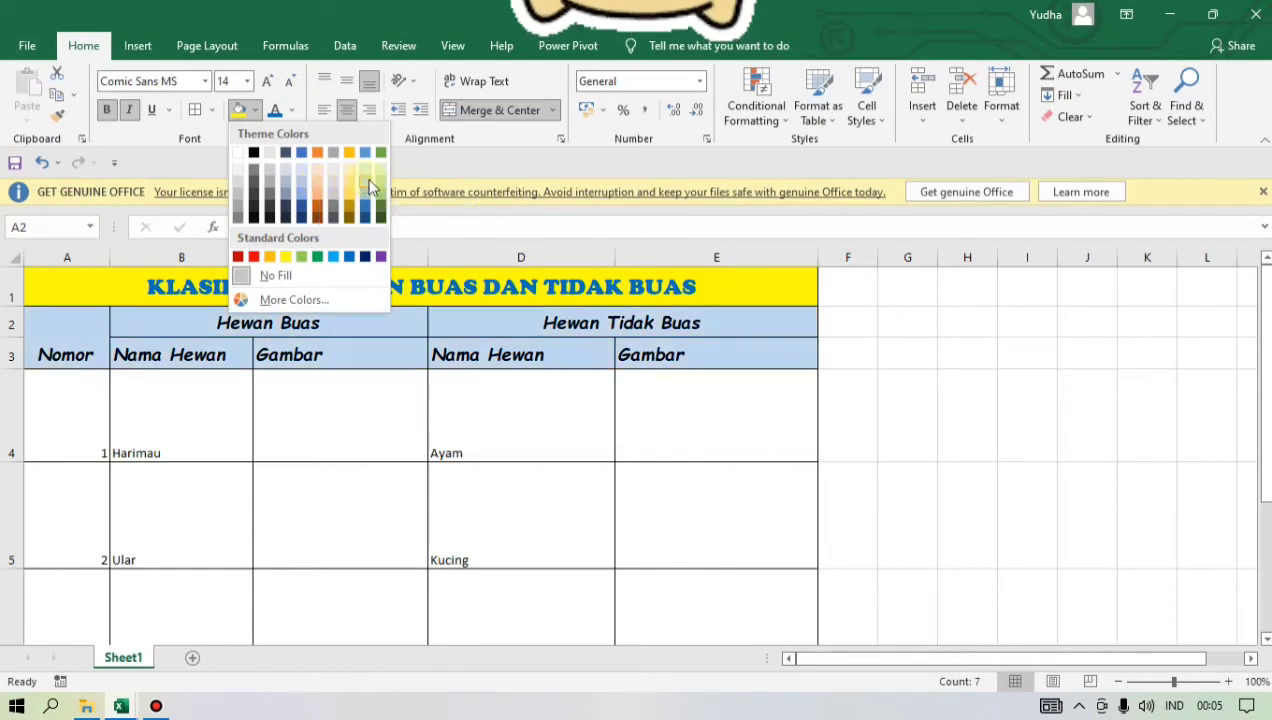
click(316, 184)
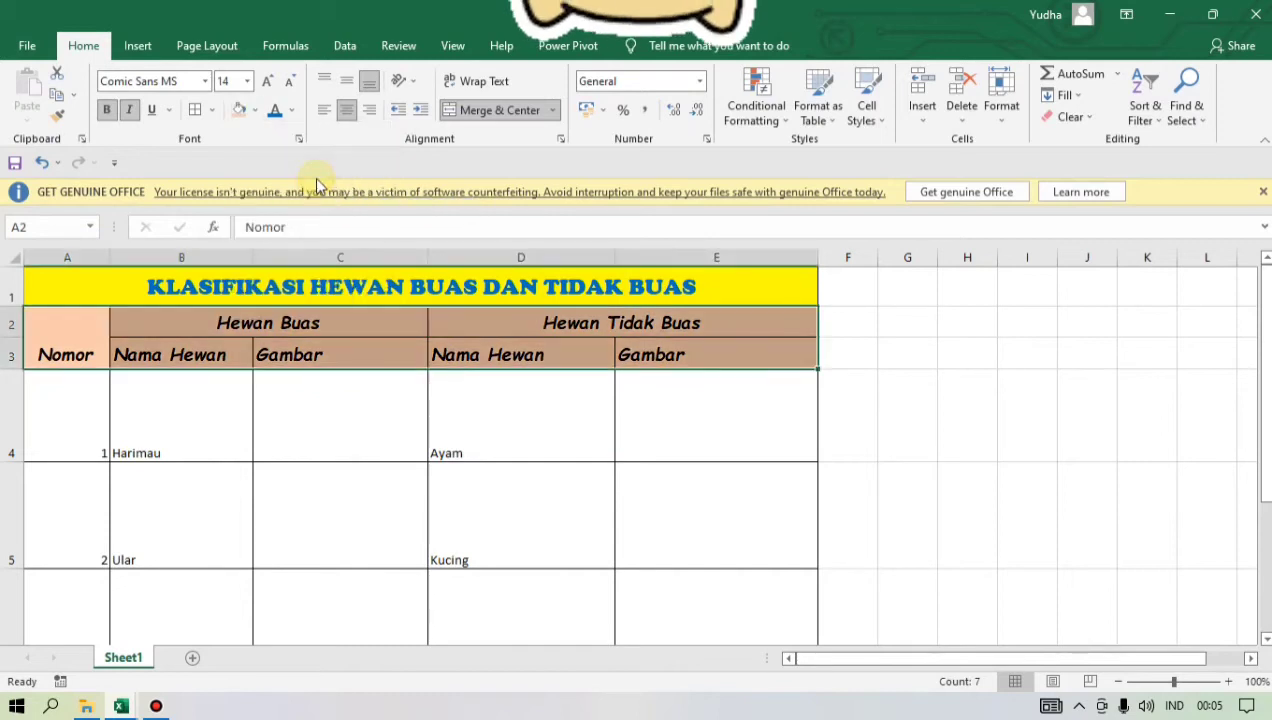
click(294, 112)
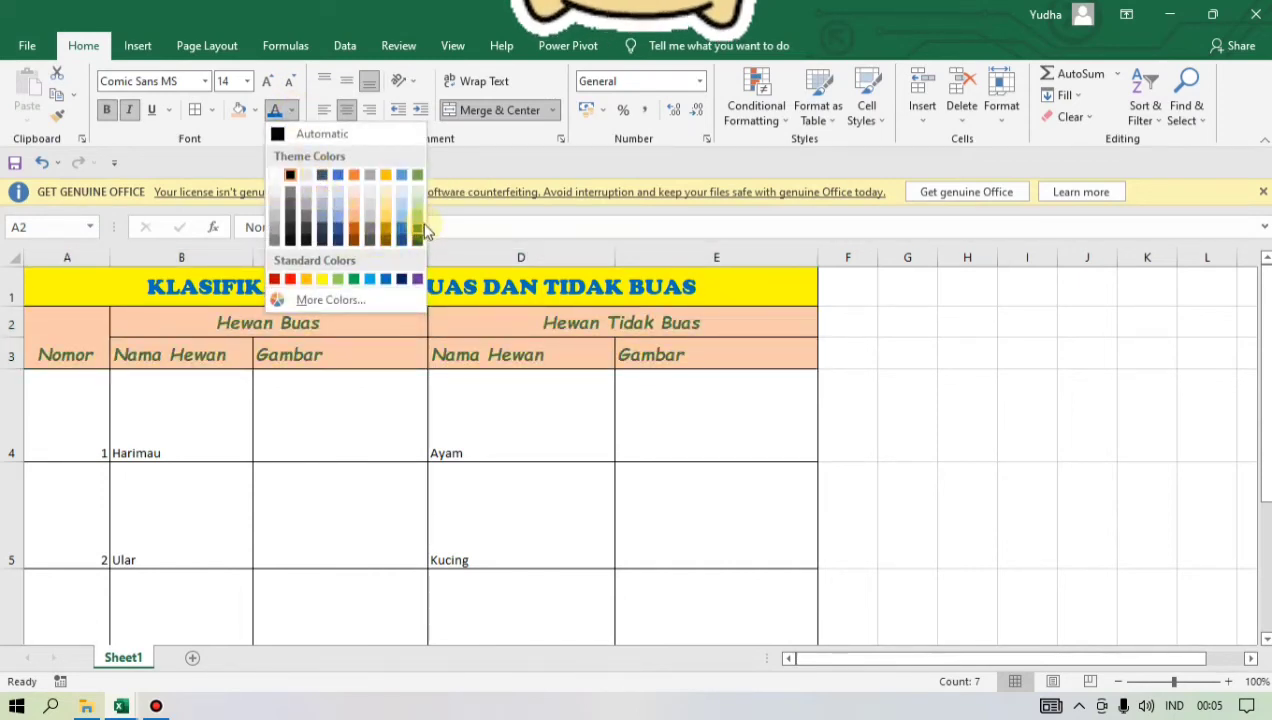
click(354, 238)
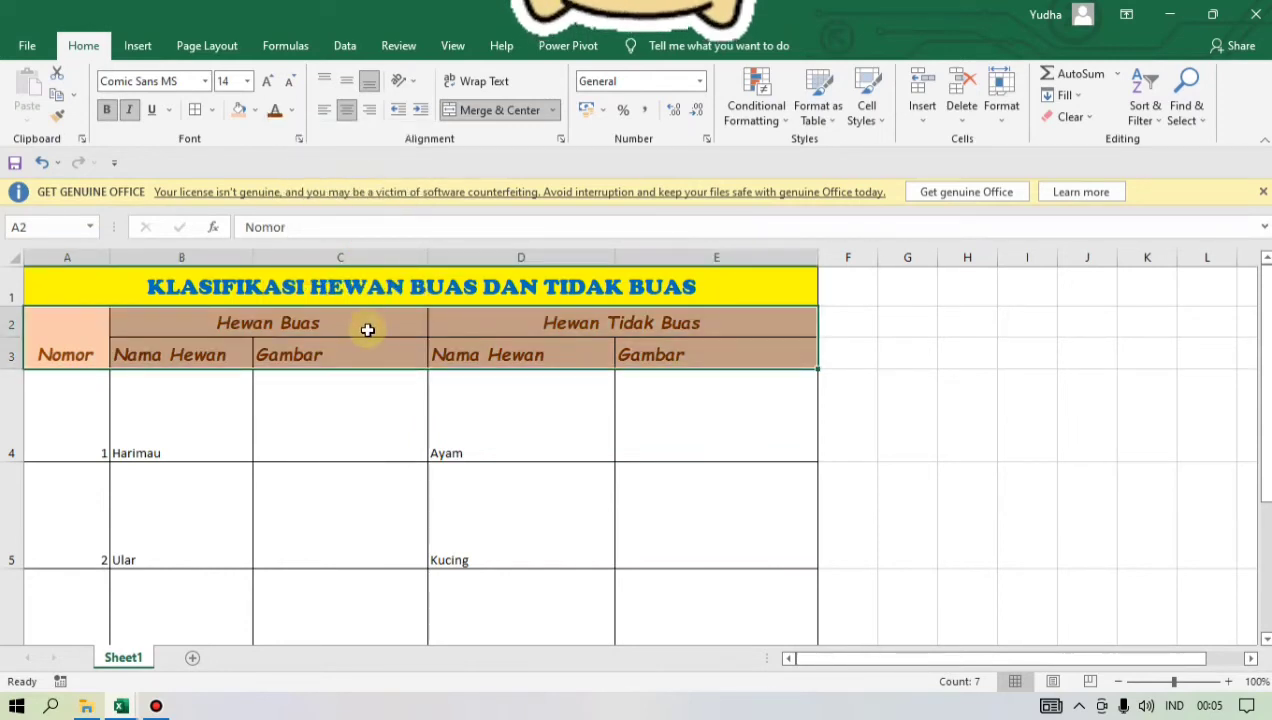
- Center the header text in A2:E3 both horizontally and vertically
click(349, 112)
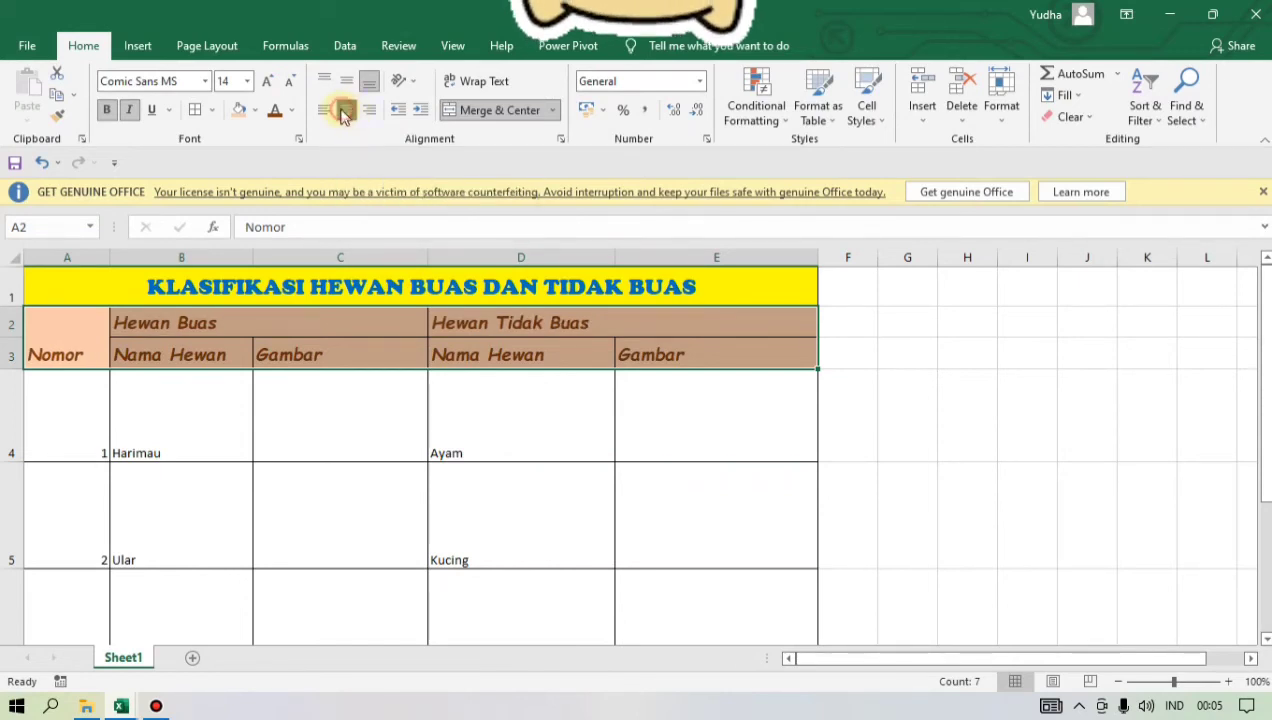
click(343, 116)
click(343, 116)
click(341, 110)
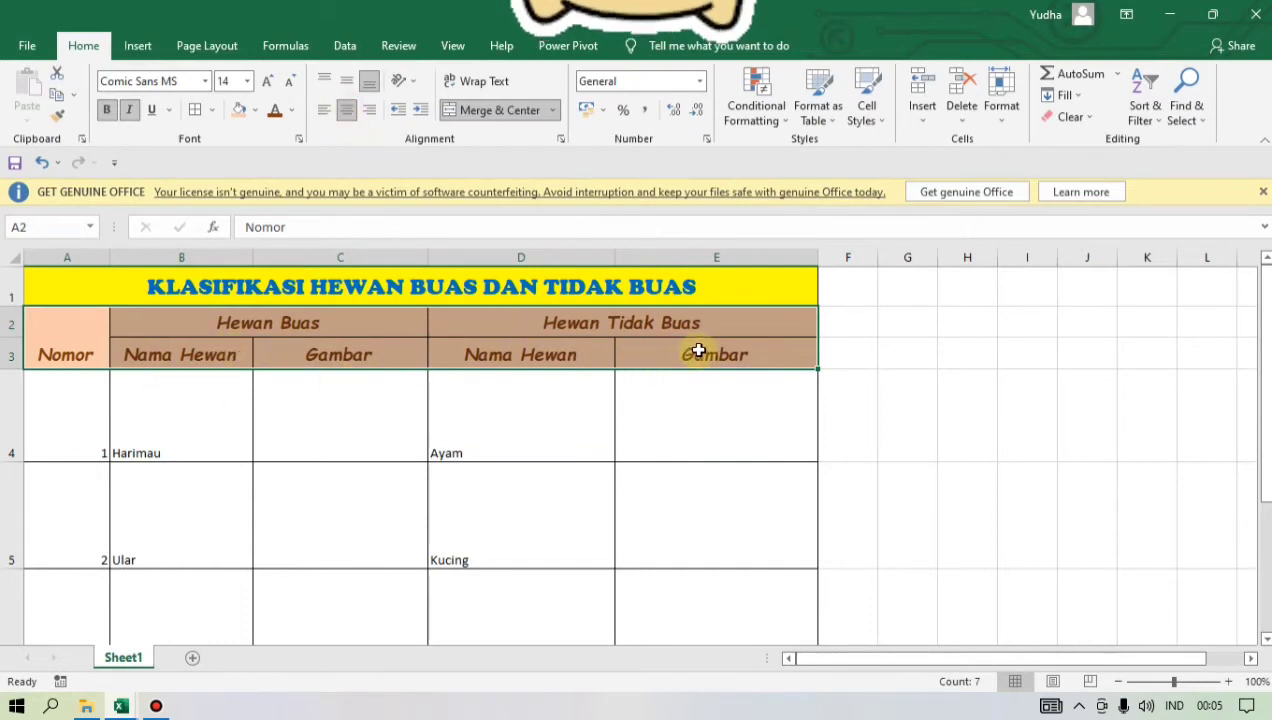
click(347, 83)
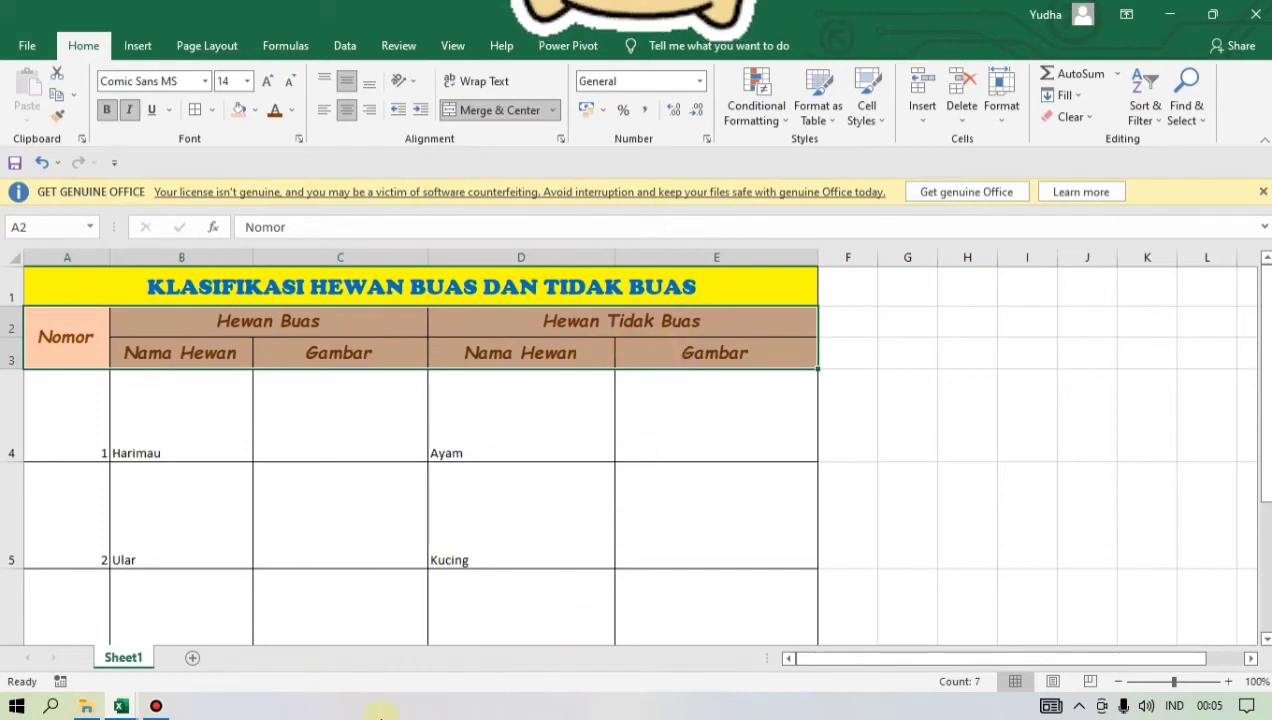
click(370, 326)
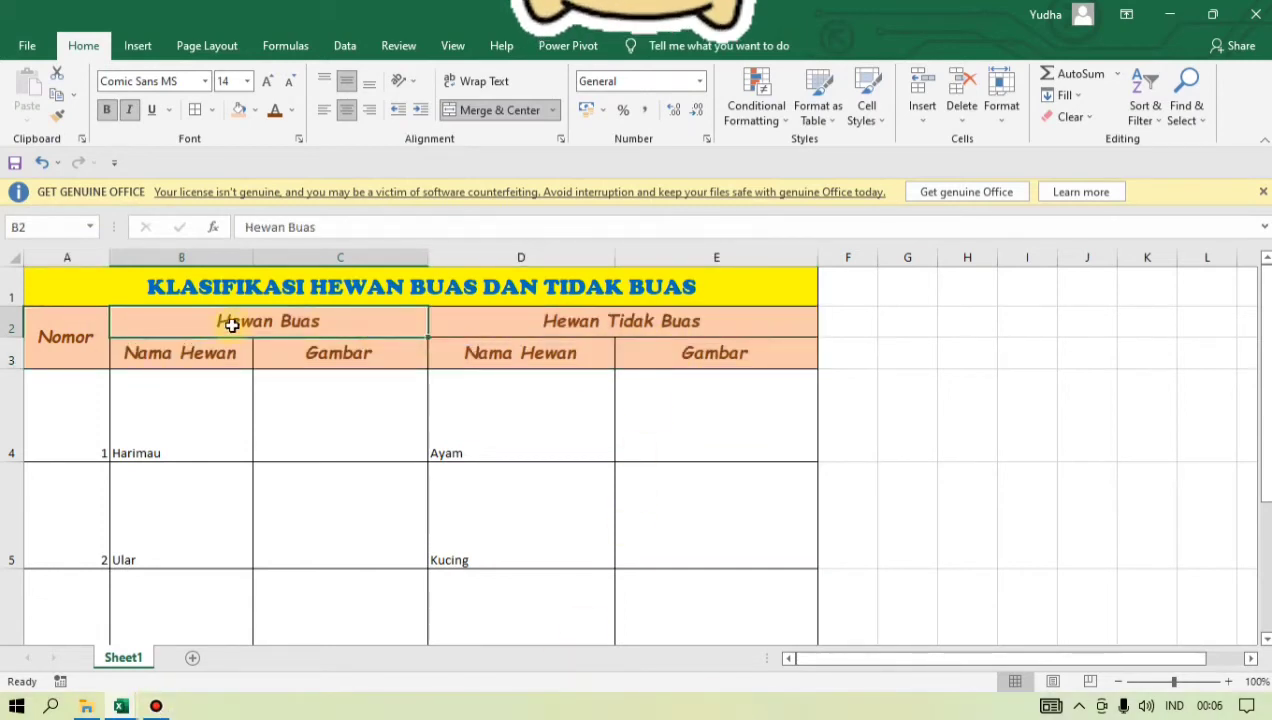
click(598, 318)
click(345, 321)
click(580, 320)
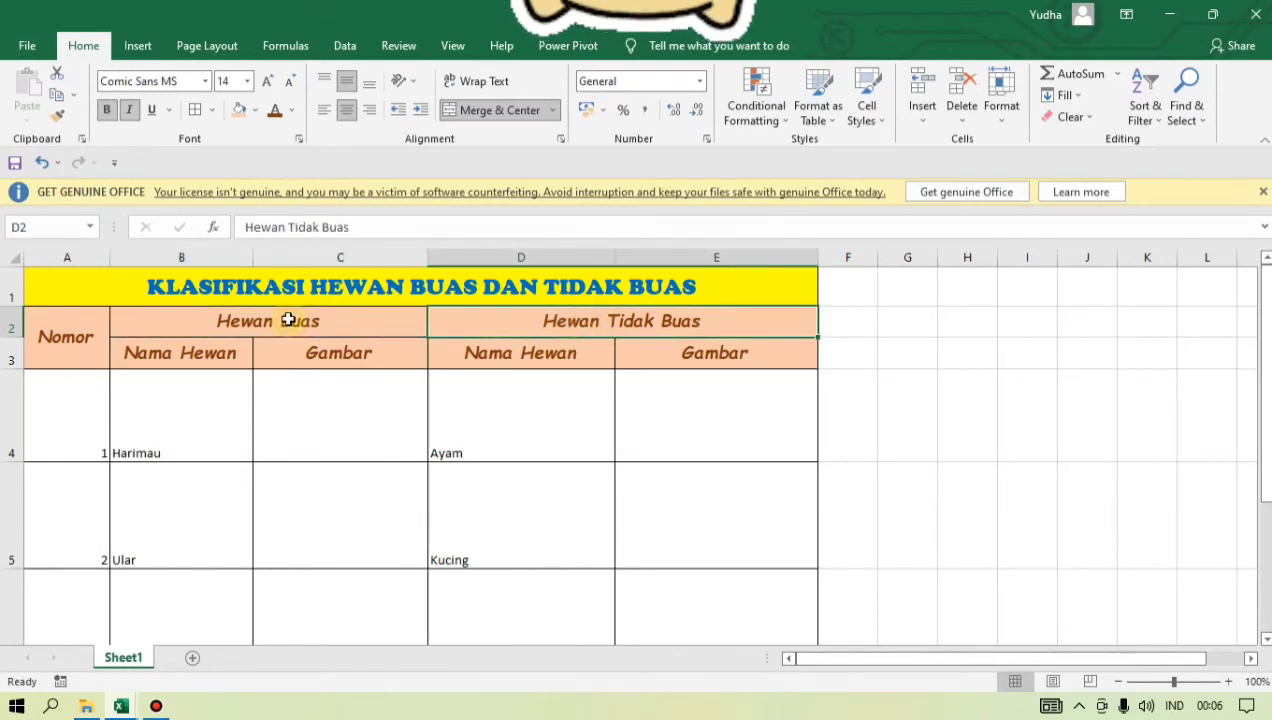
click(178, 324)
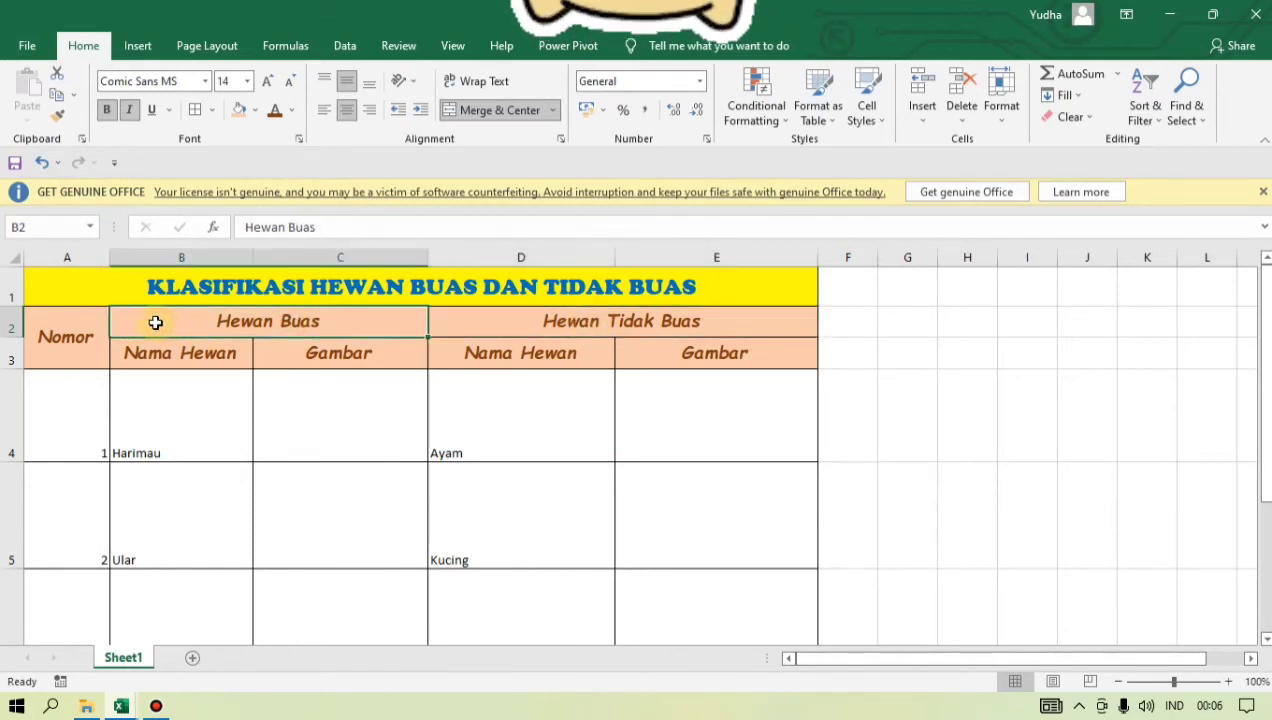
drag(318, 324, 468, 321)
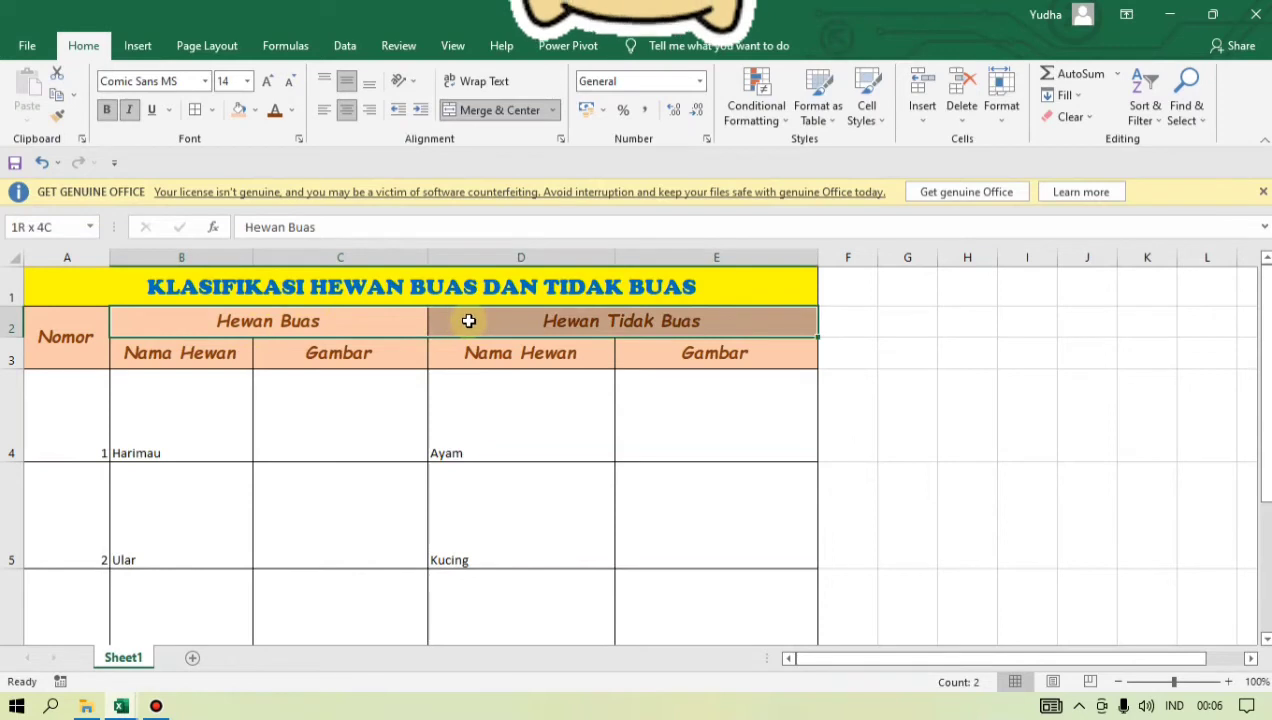
click(468, 321)
click(285, 315)
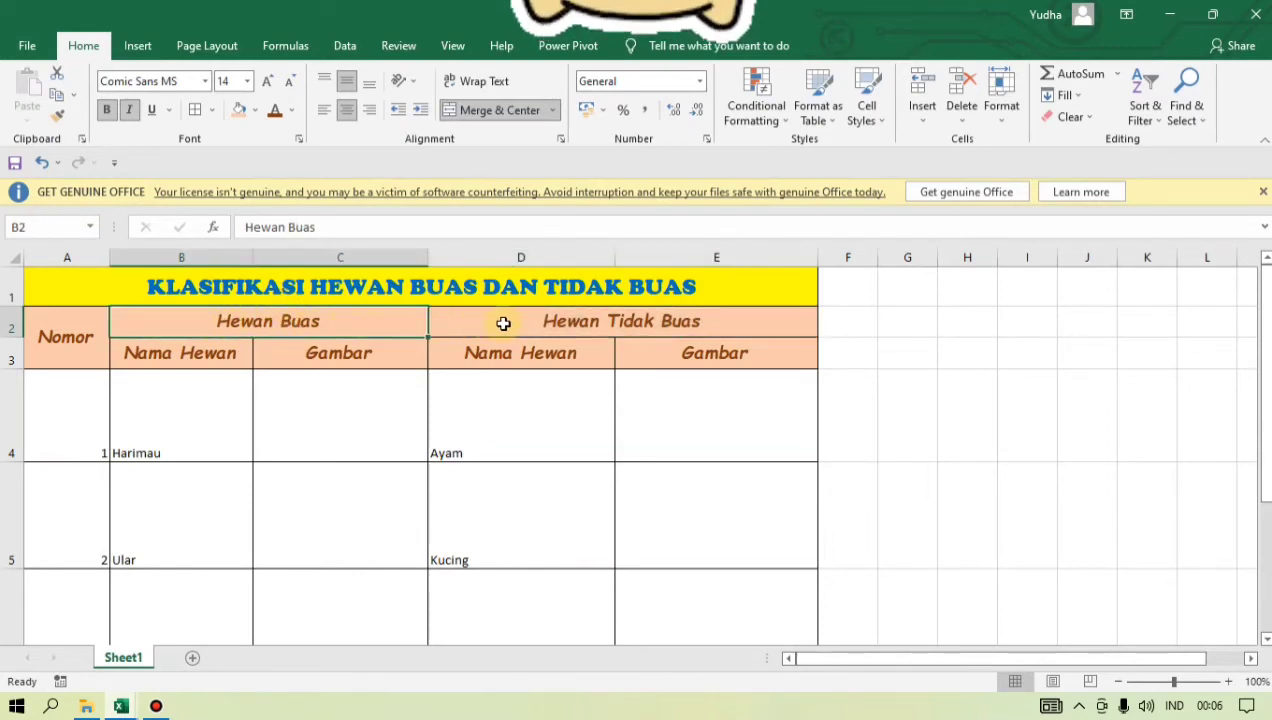
- Give the Hewan Buas and Hewan Tidak Buas headings a standard red font and an Orange, Accent 2, Lighter 40% fill
drag(227, 323, 460, 321)
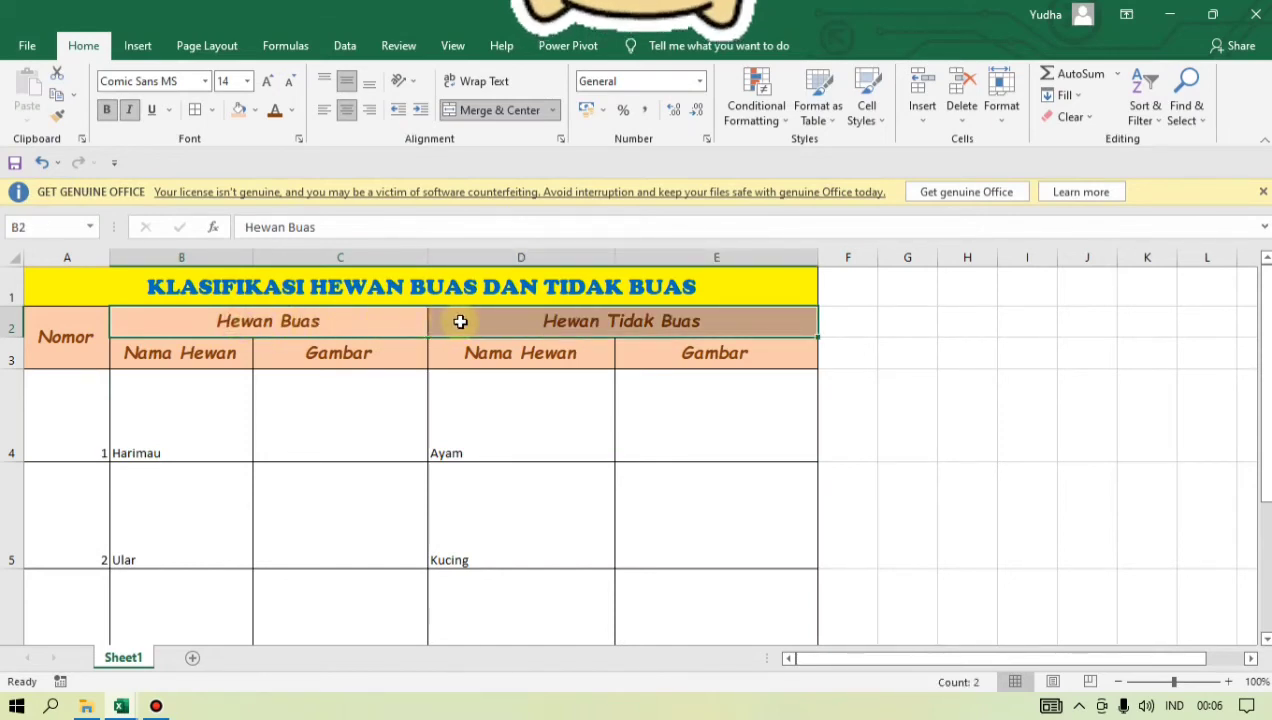
click(291, 110)
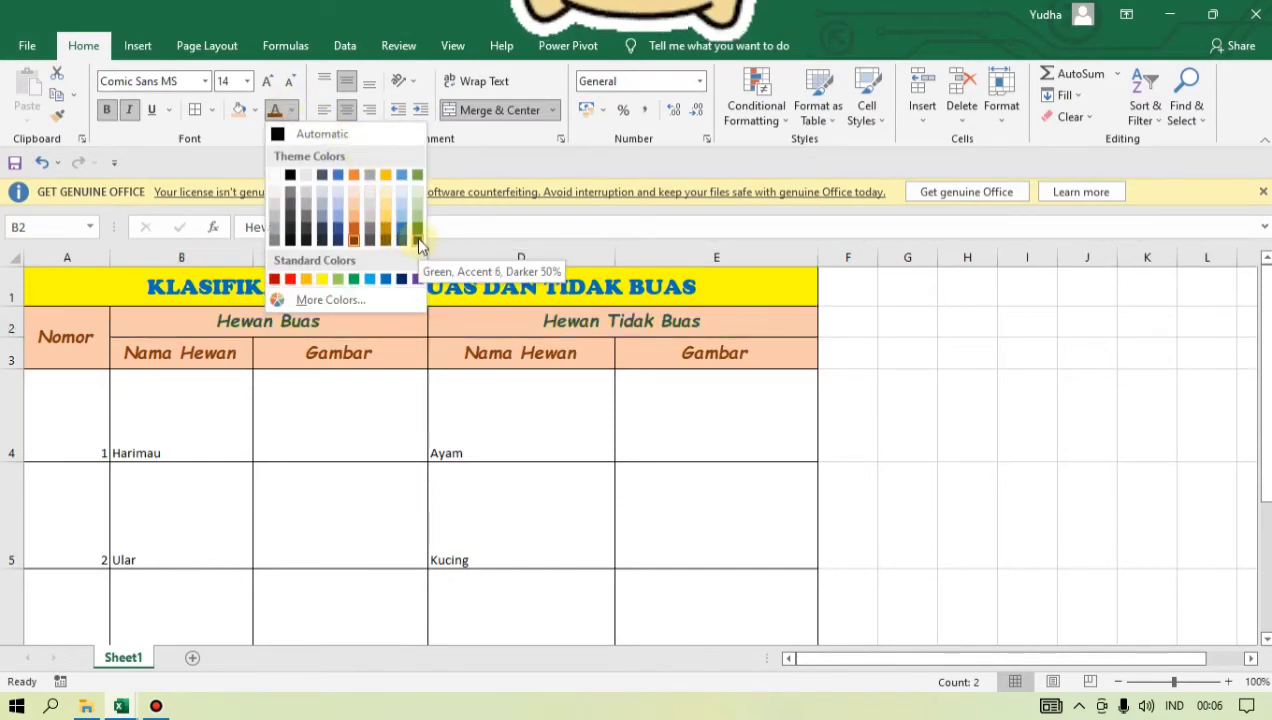
click(292, 280)
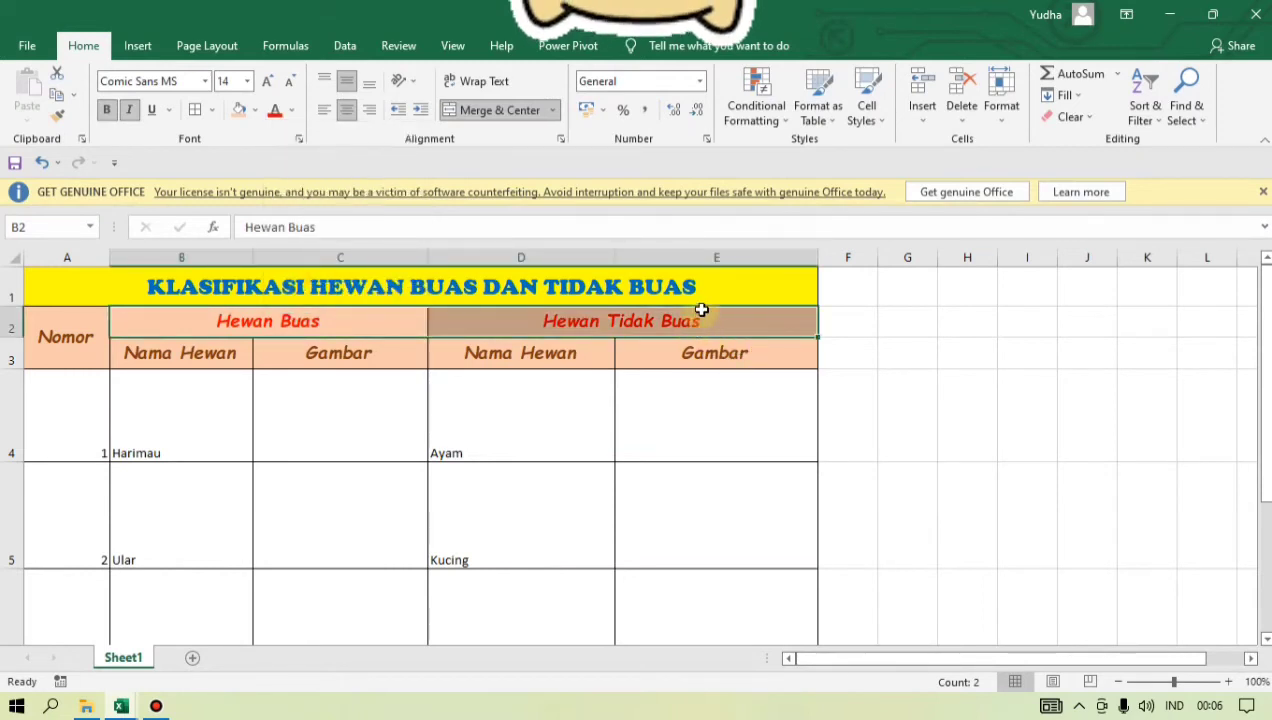
click(255, 110)
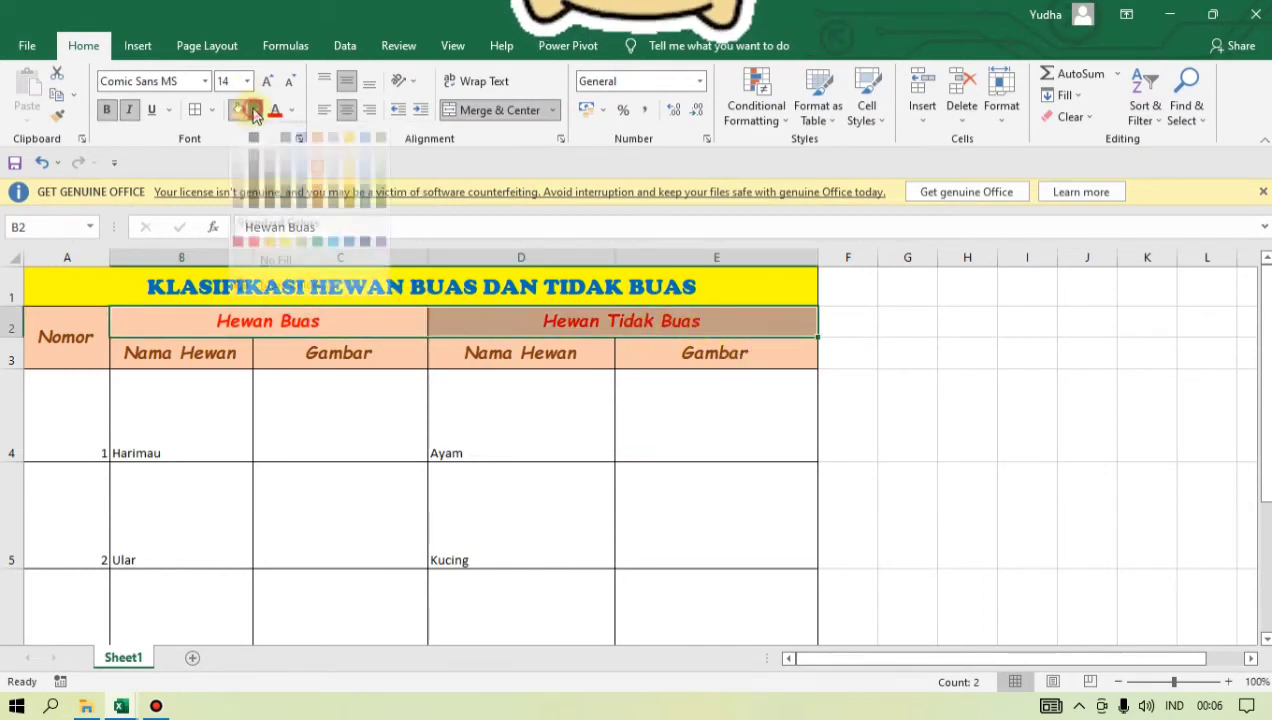
click(315, 194)
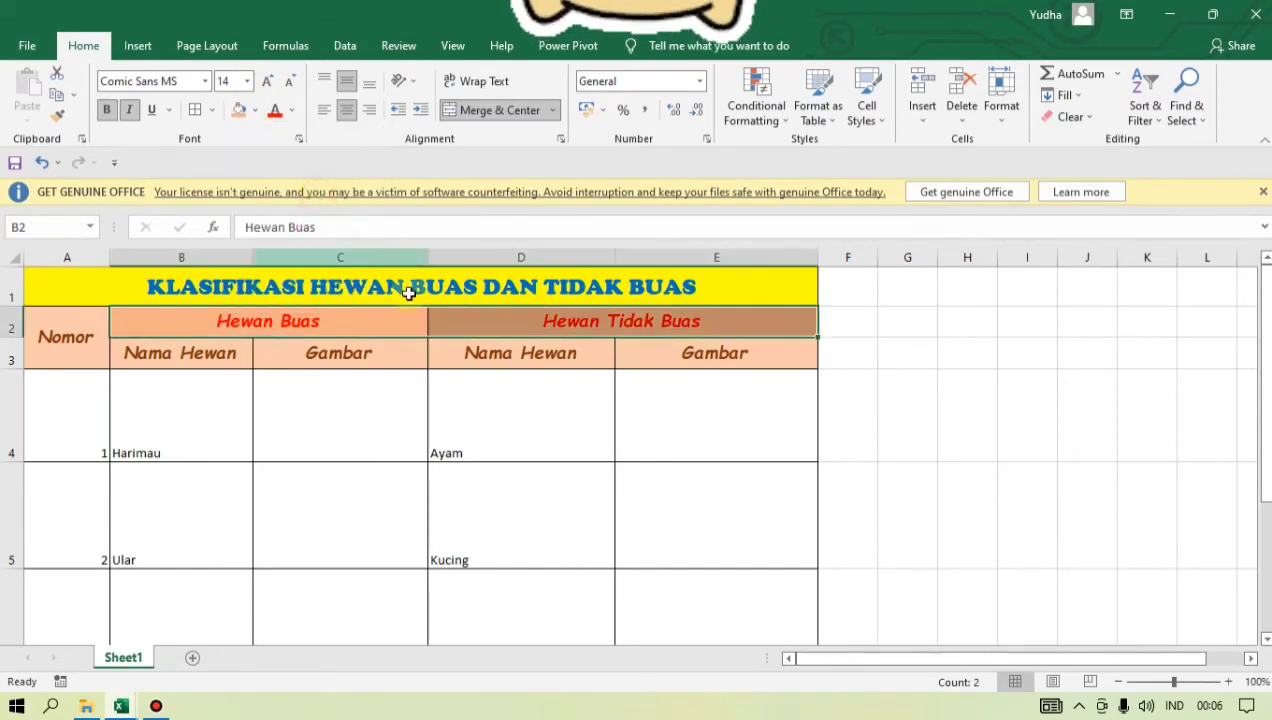
click(466, 325)
click(510, 399)
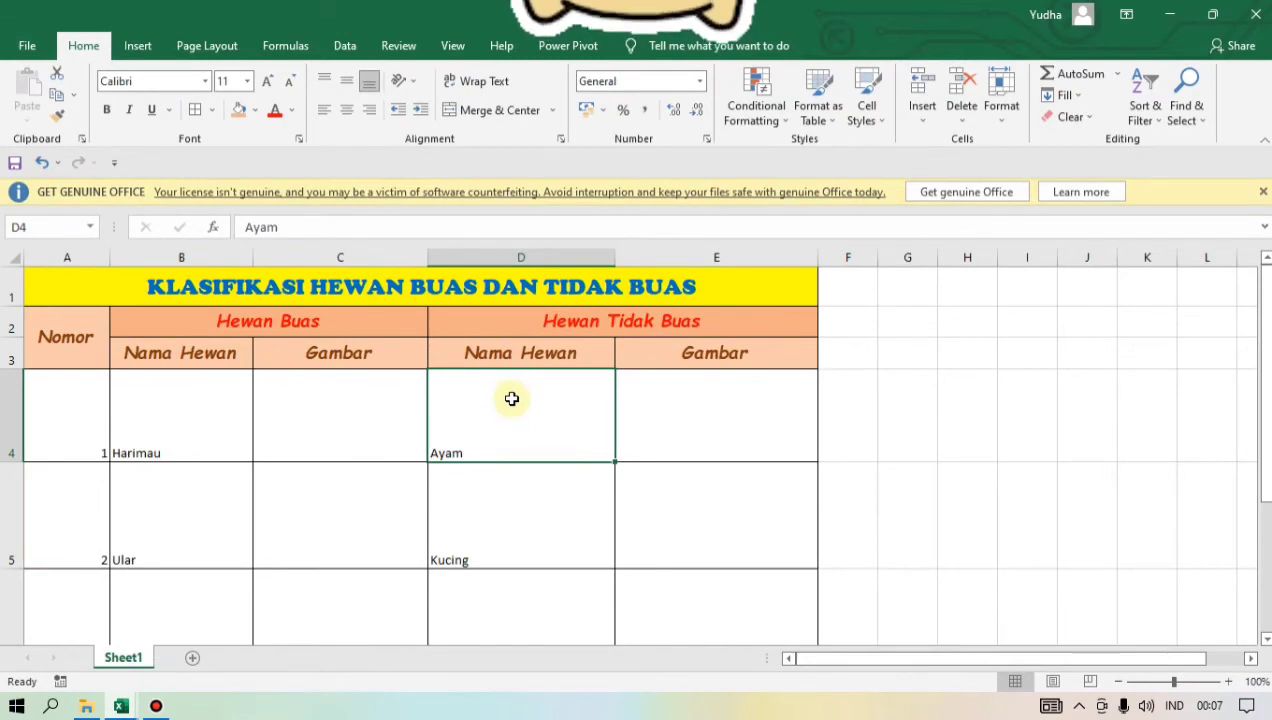
scroll(511, 399, down, 2)
scroll(511, 399, up, 2)
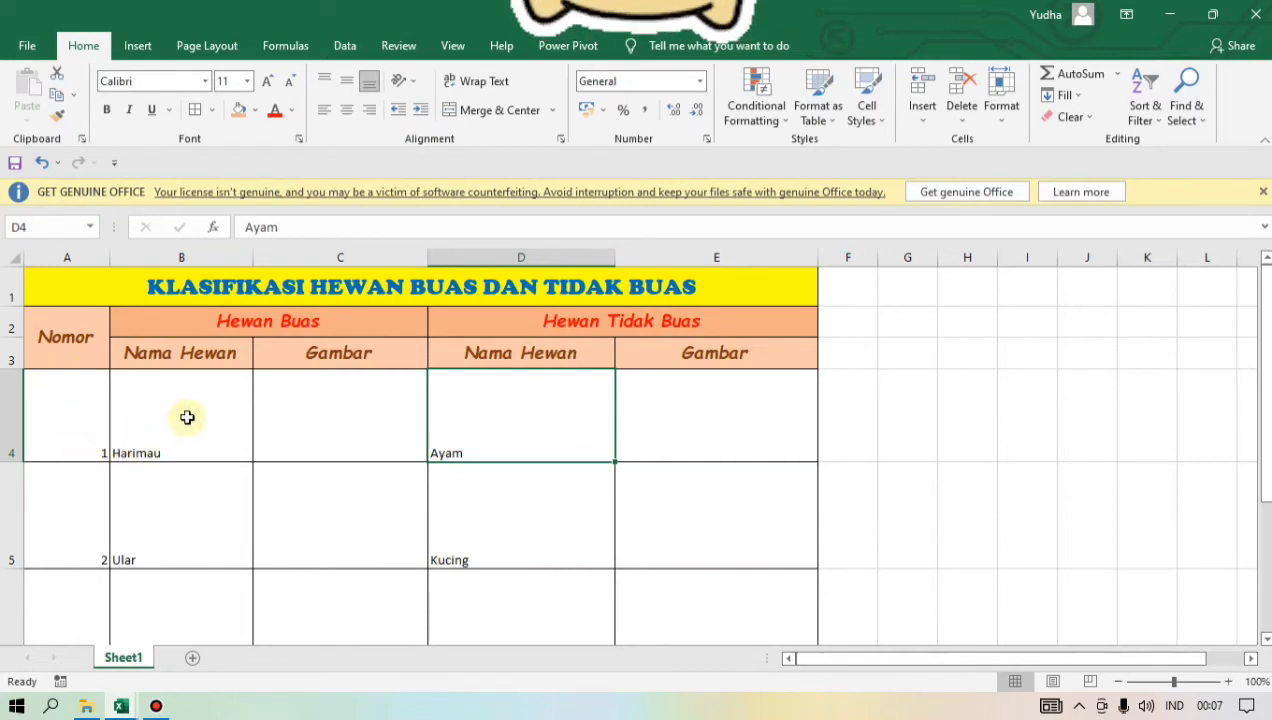
click(77, 409)
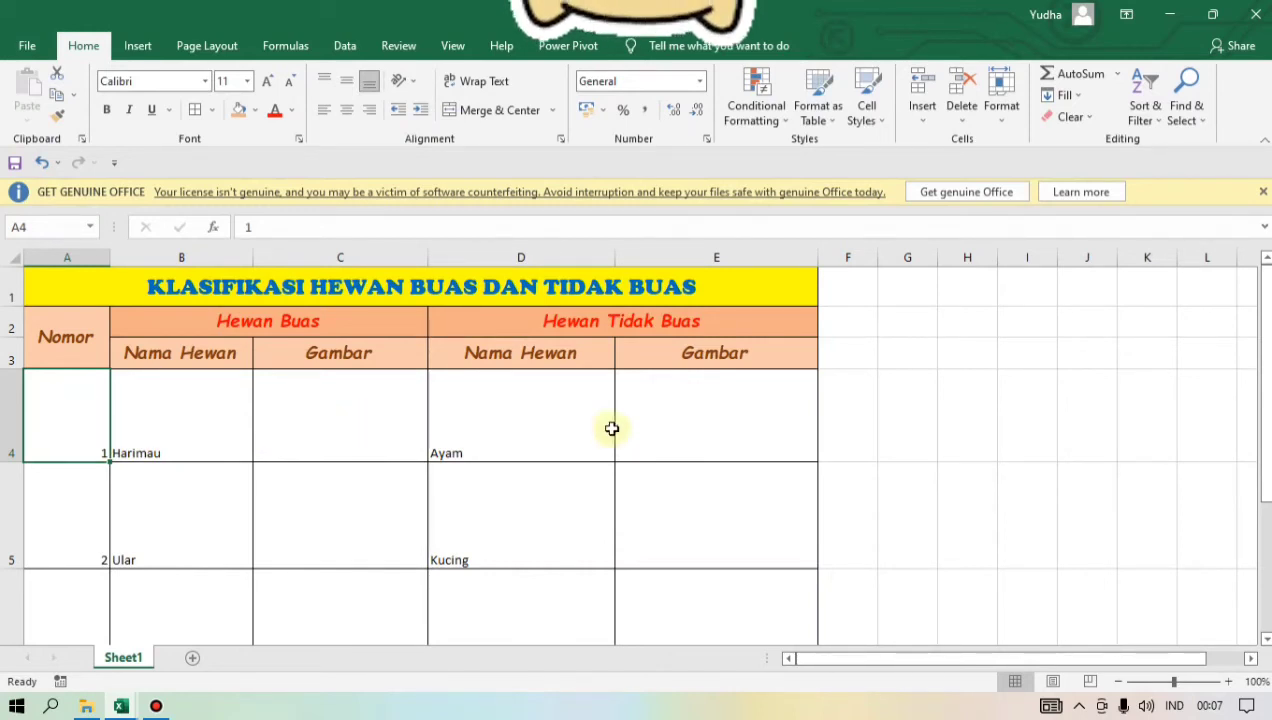
scroll(727, 416, down, 2)
scroll(729, 417, up, 1)
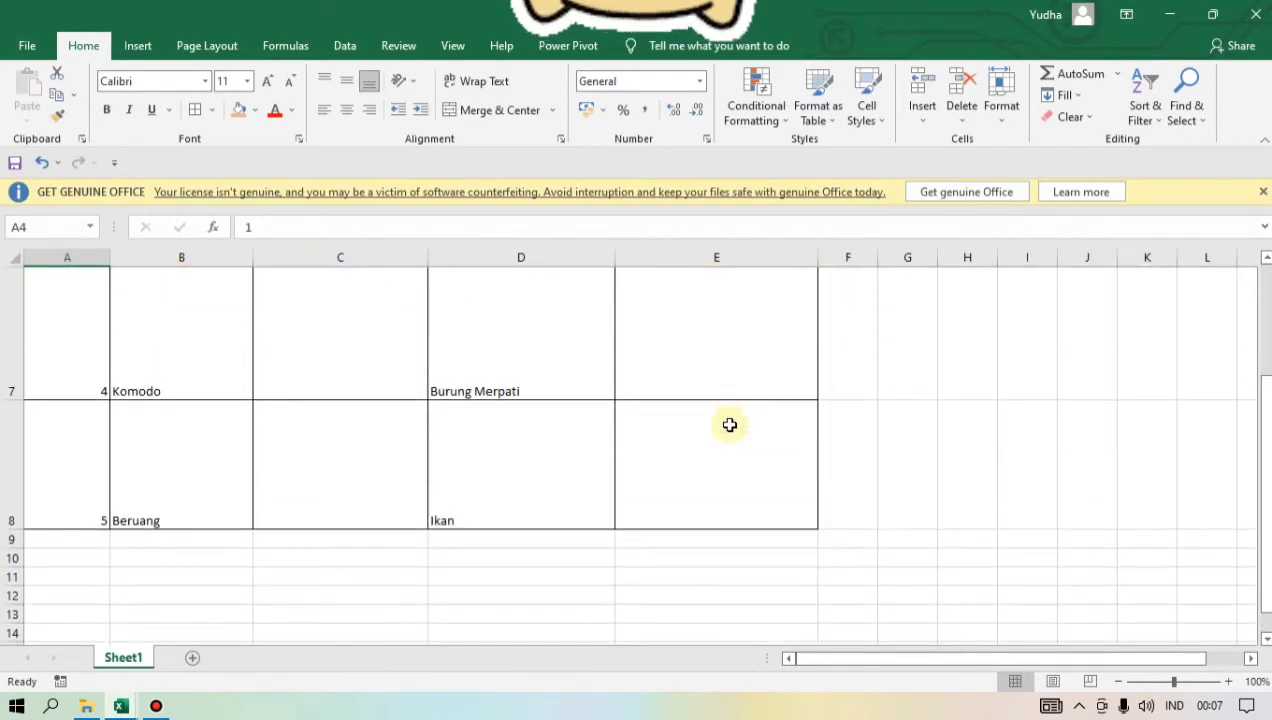
scroll(731, 473, up, 3)
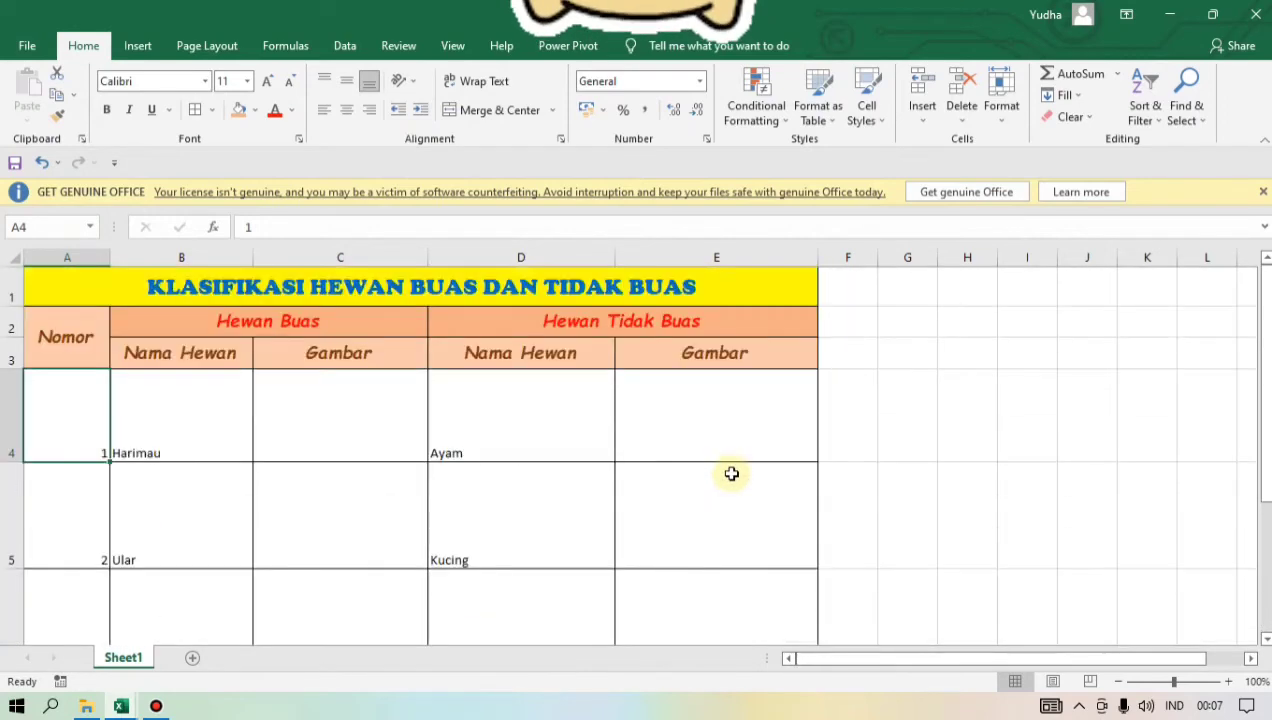
- Make the text of all table body cells in A4:E8 bold
click(57, 408)
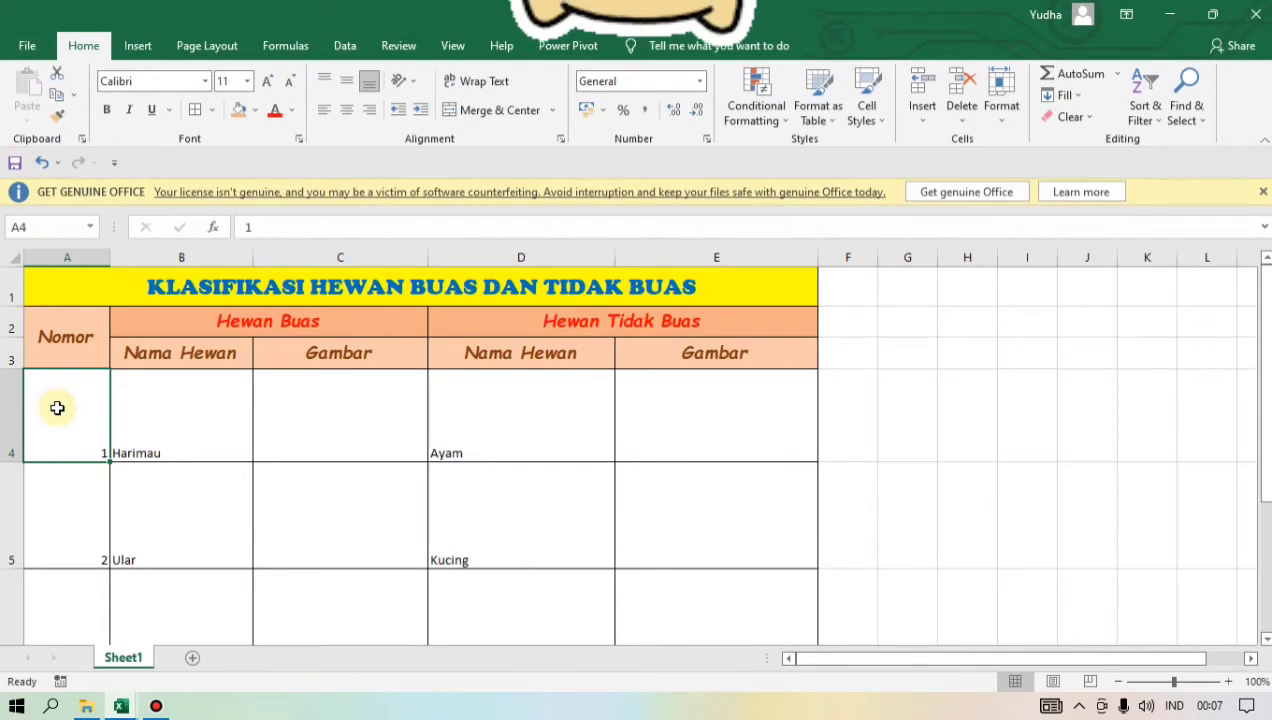
drag(57, 408, 657, 426)
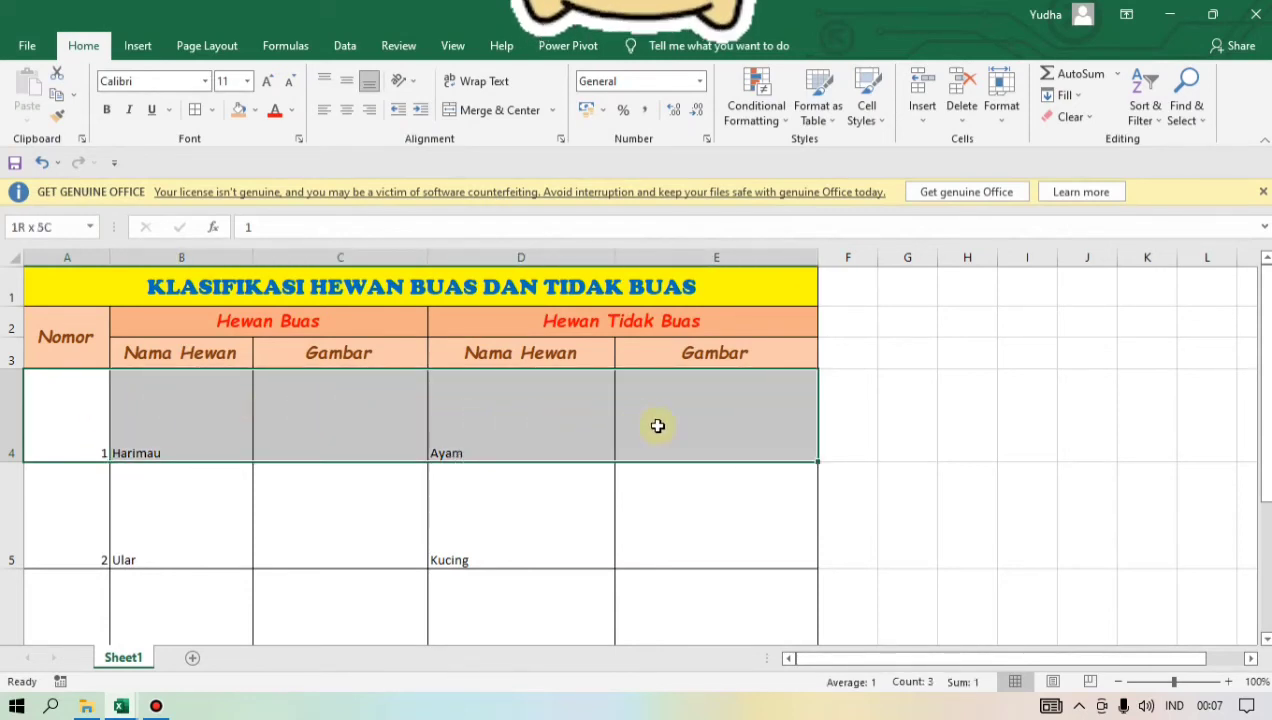
drag(747, 429, 737, 512)
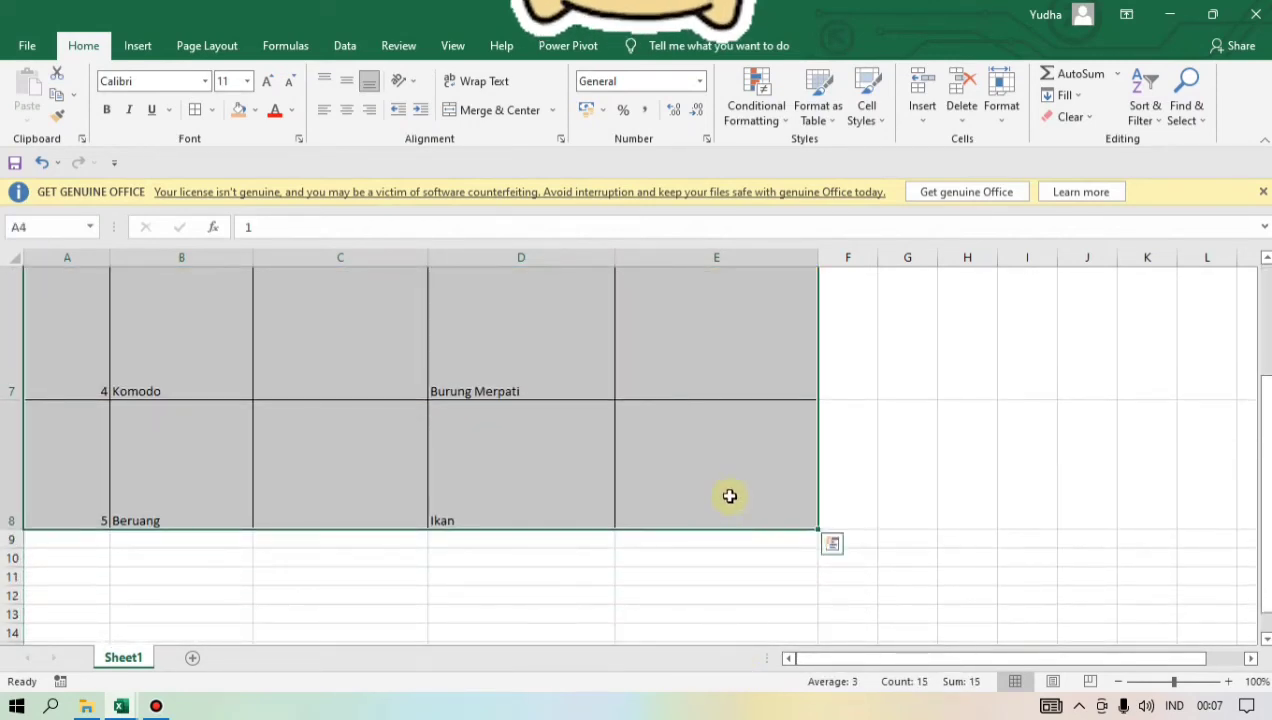
scroll(730, 496, up, 2)
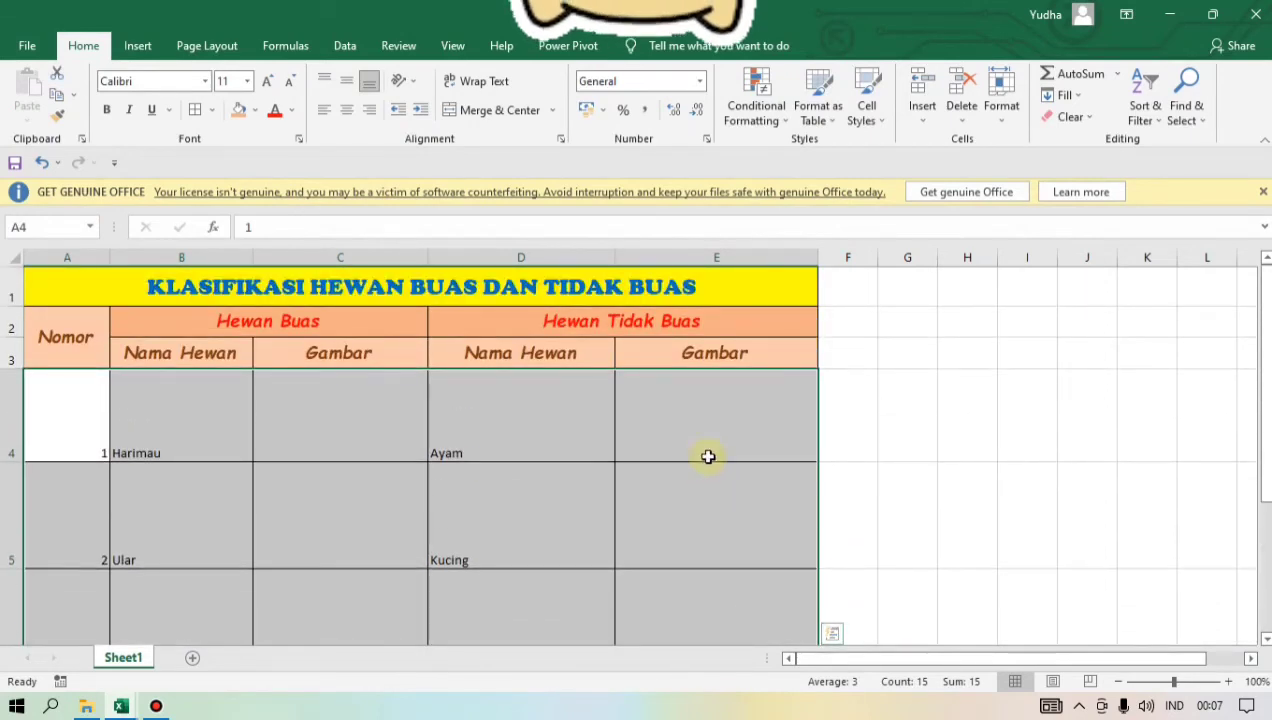
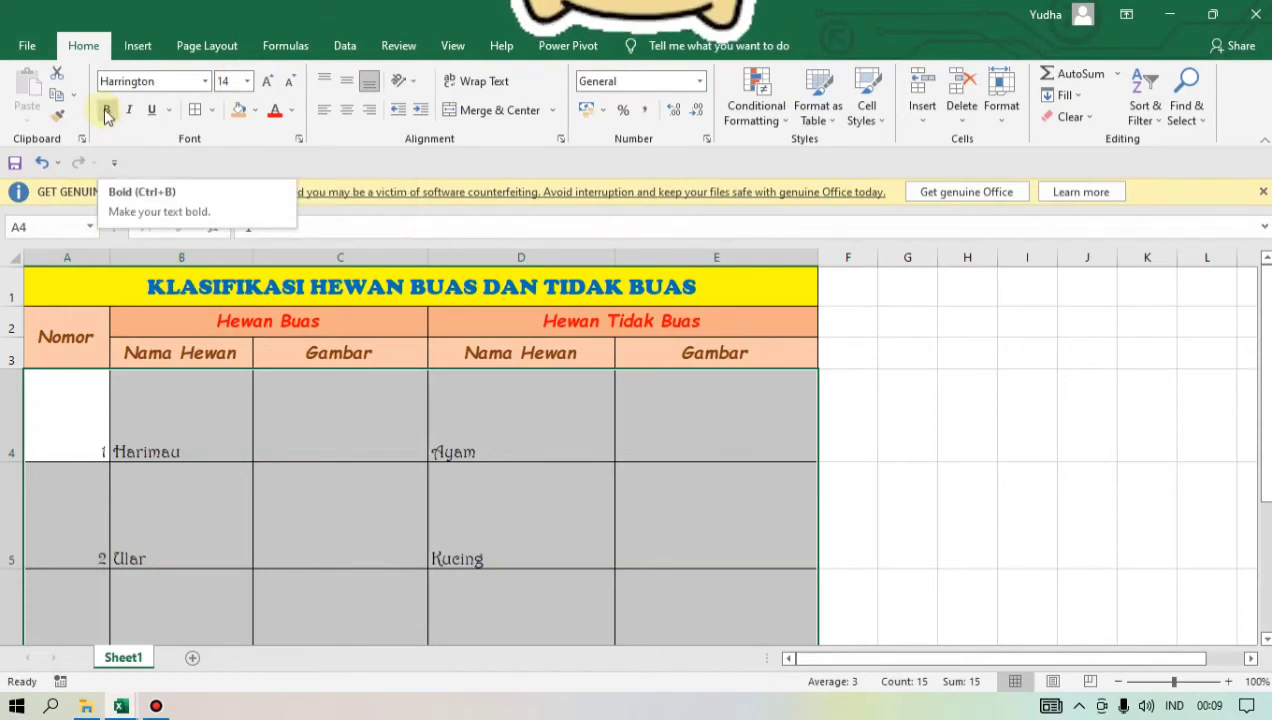
click(107, 111)
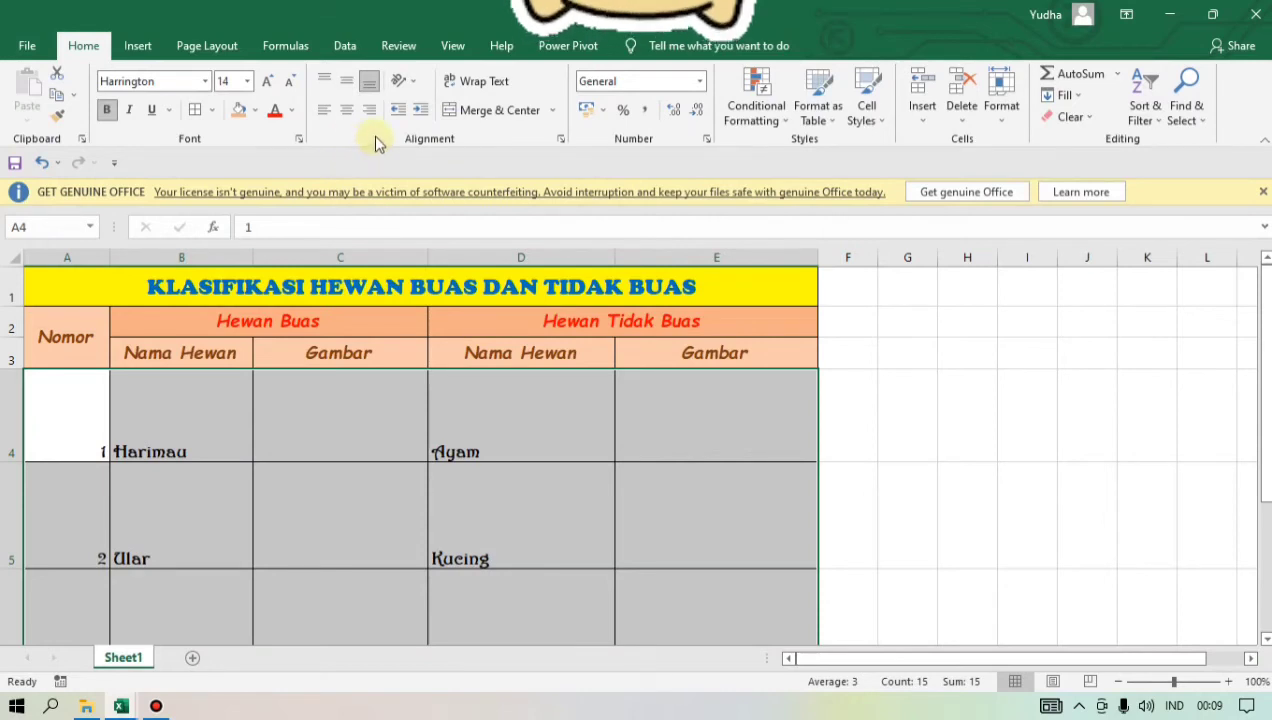
- Fill the body cells A4:E8 with Green, Accent 6, Lighter 60% and set their font color to standard purple
click(256, 111)
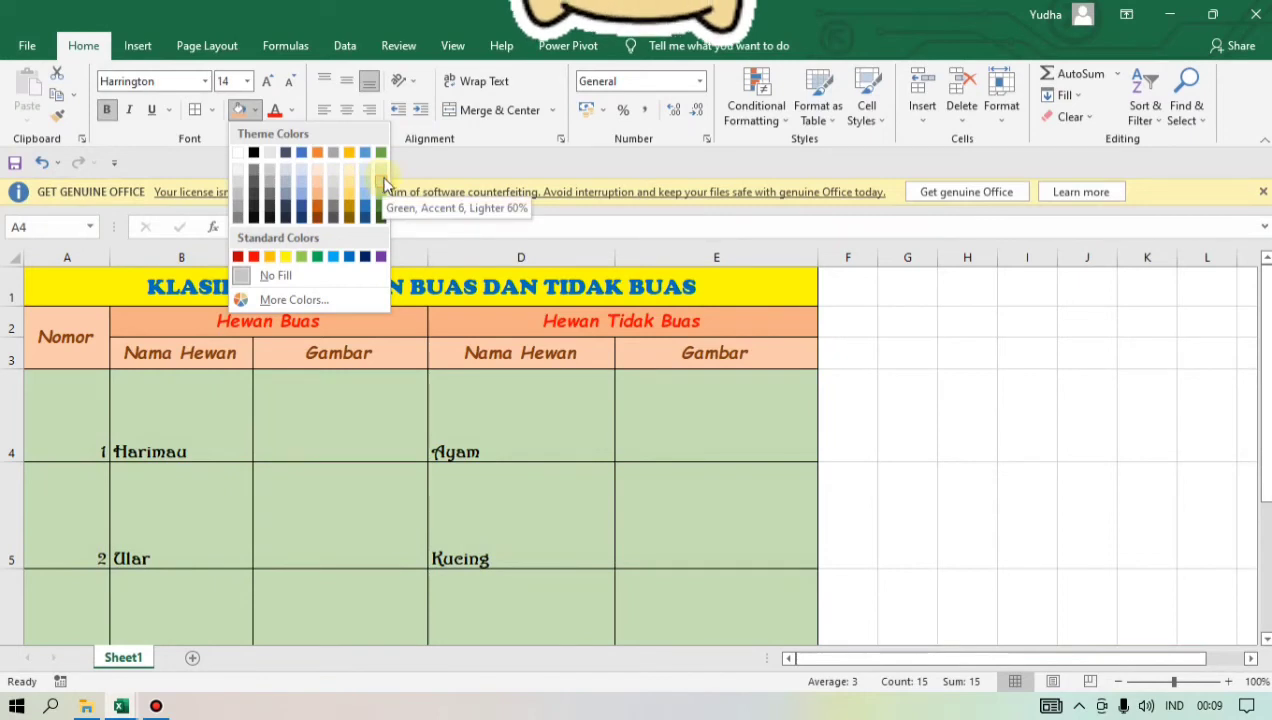
click(384, 185)
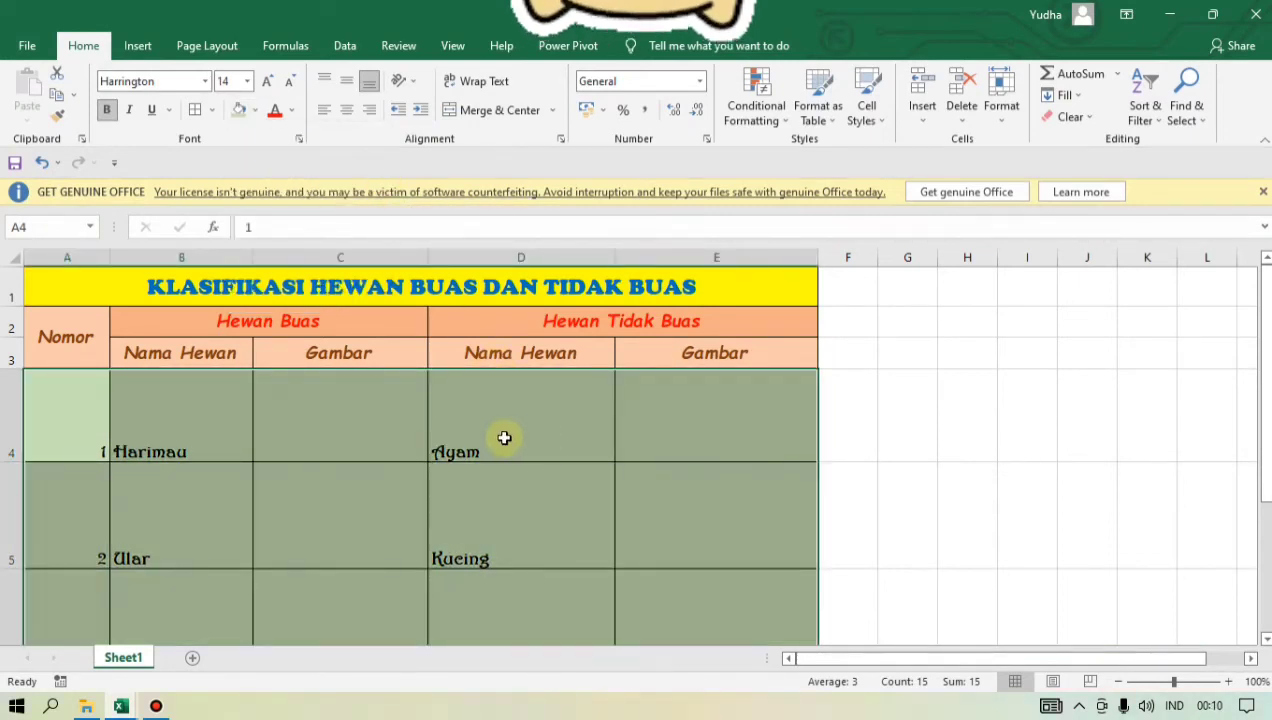
click(294, 110)
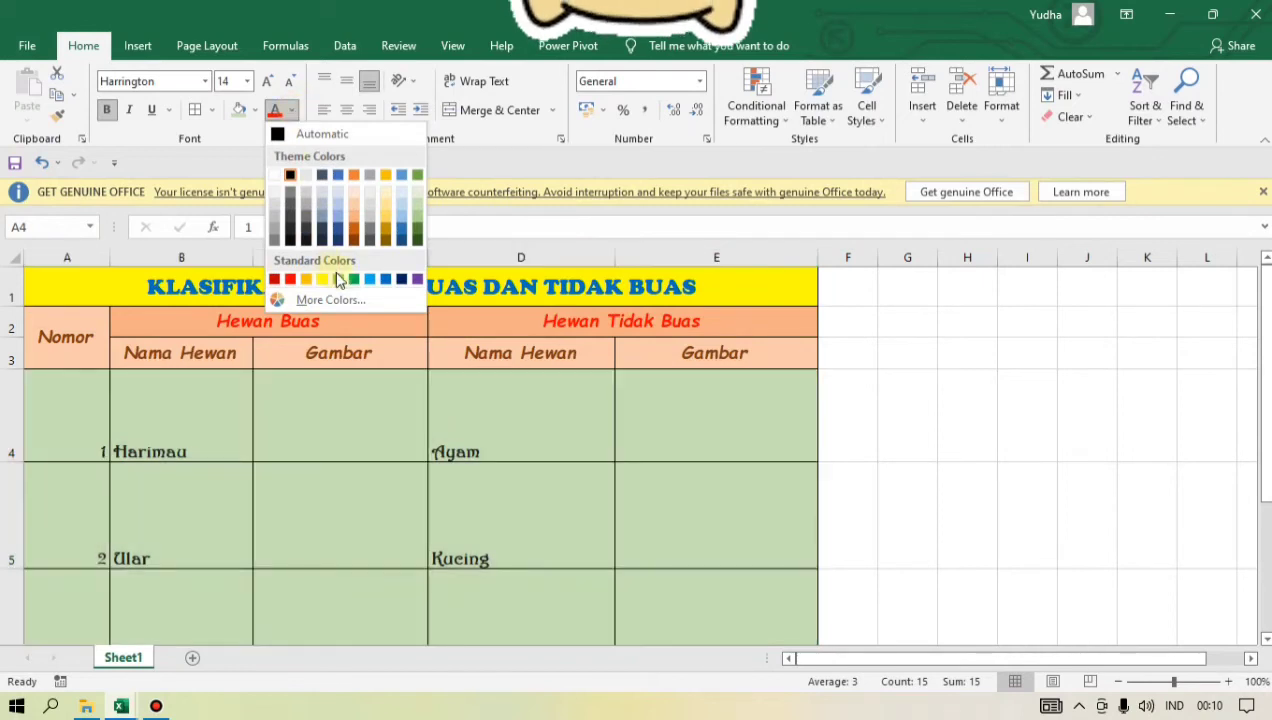
click(418, 281)
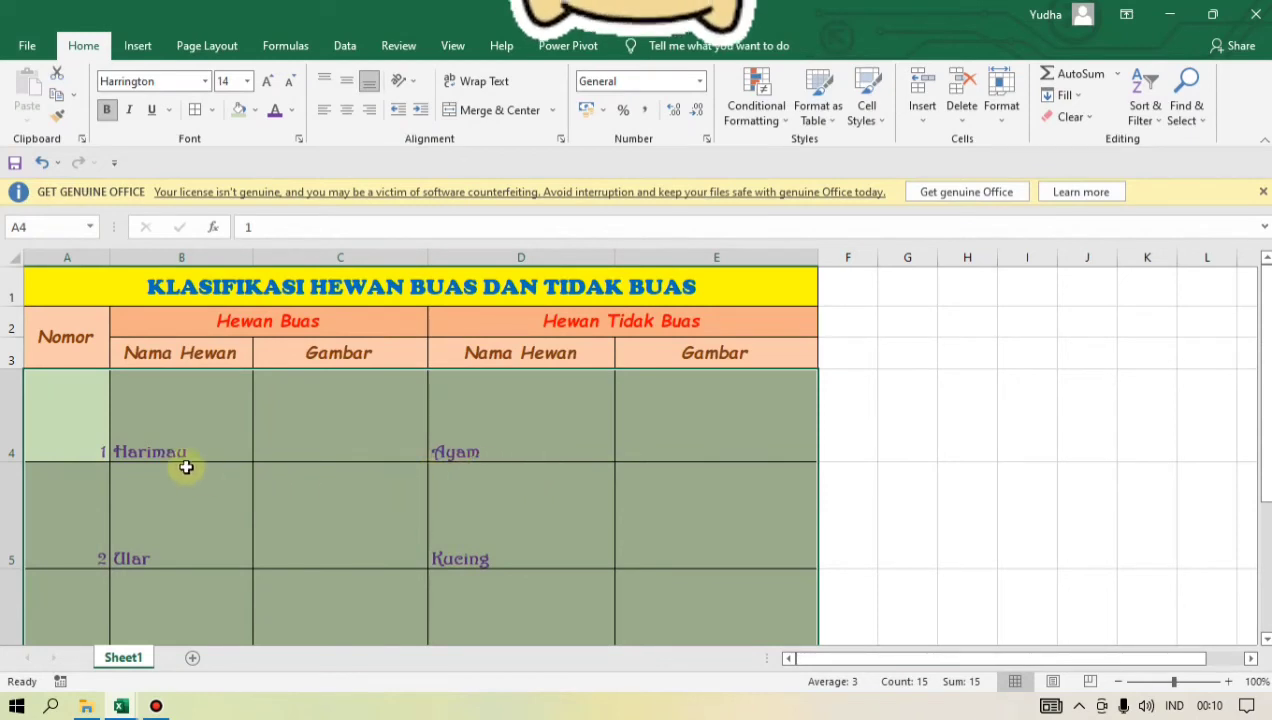
- Center the contents of the table body cells A4:E8 both horizontally and vertically
click(347, 111)
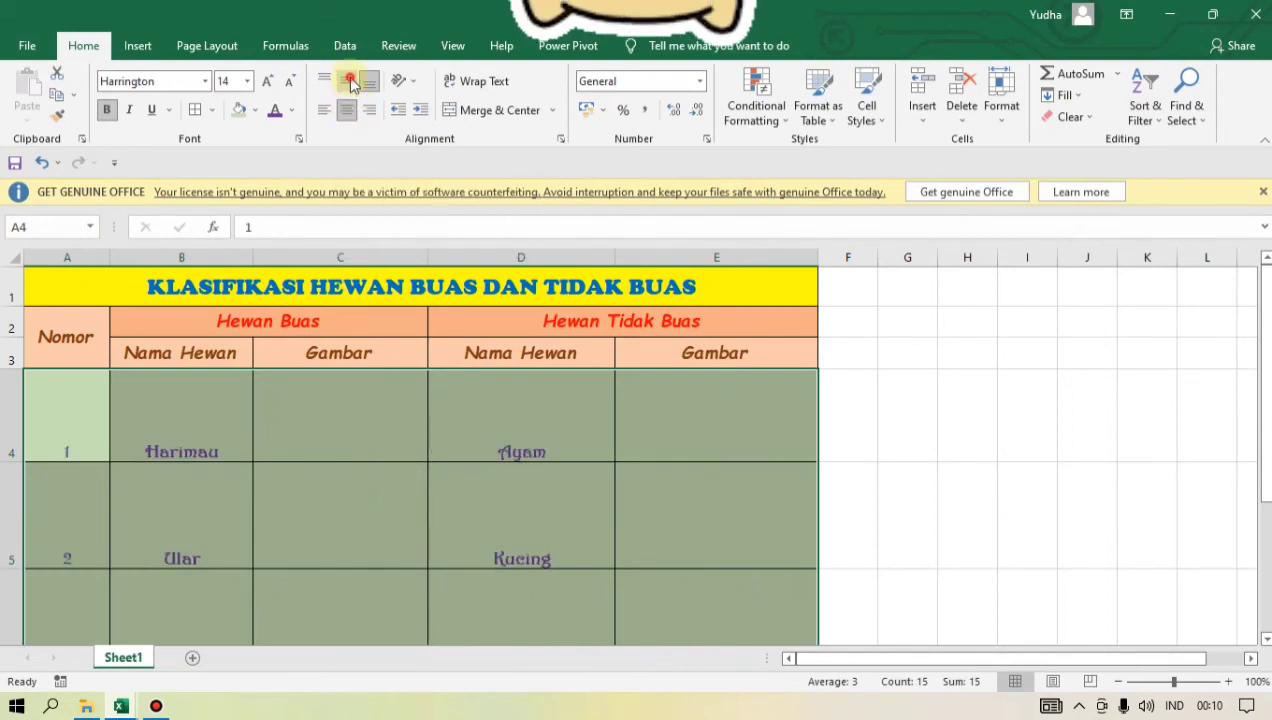
click(348, 84)
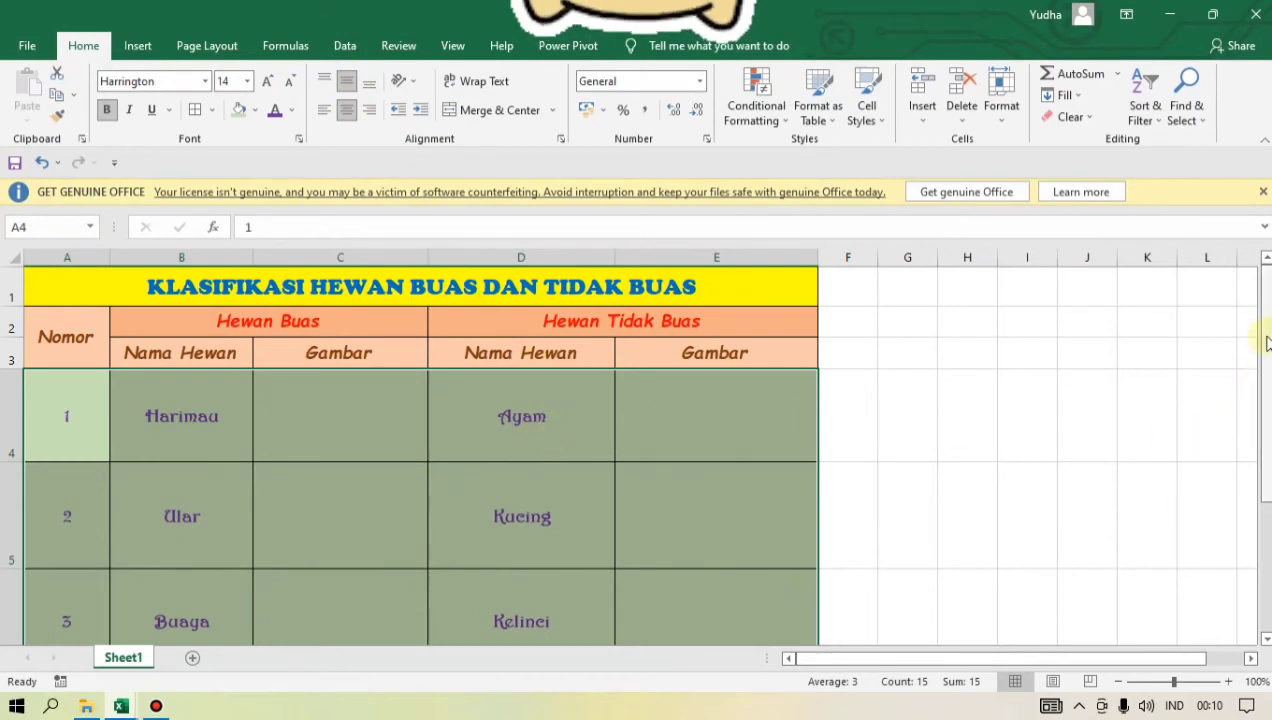
mouse_move(1266, 343)
mouse_down()
mouse_move(1266, 433)
mouse_move(1266, 349)
mouse_up()
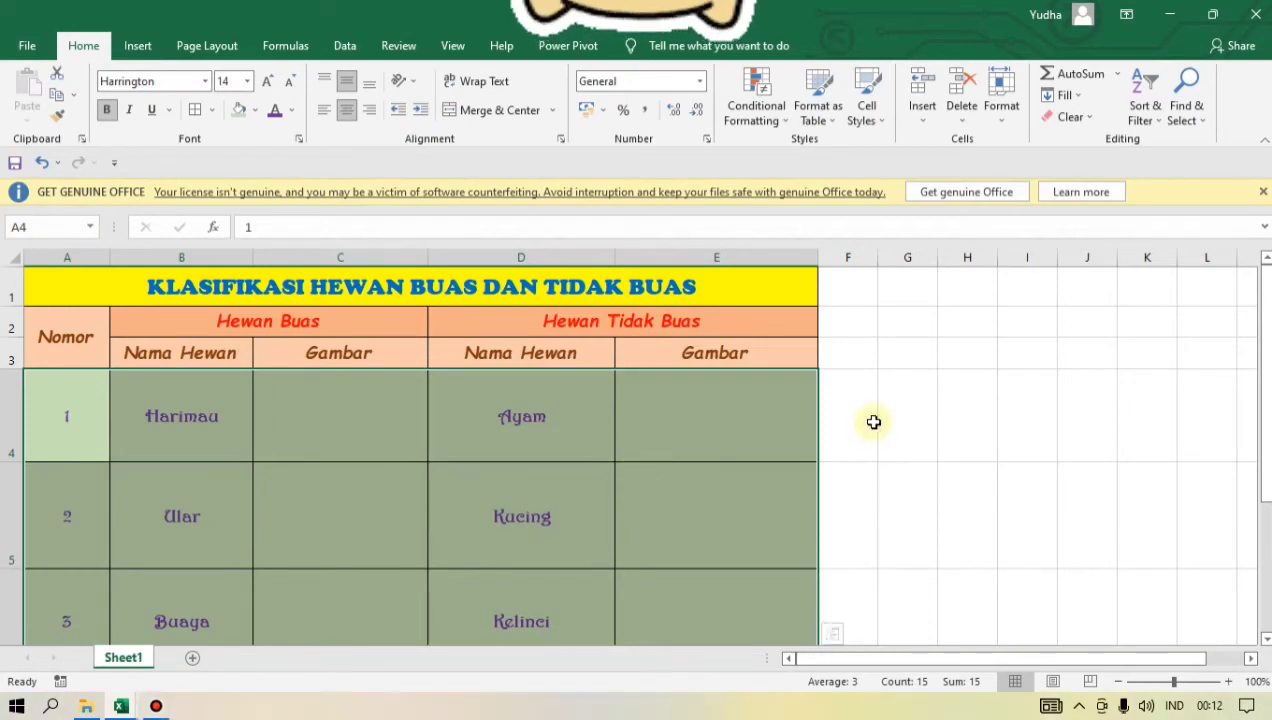
click(913, 412)
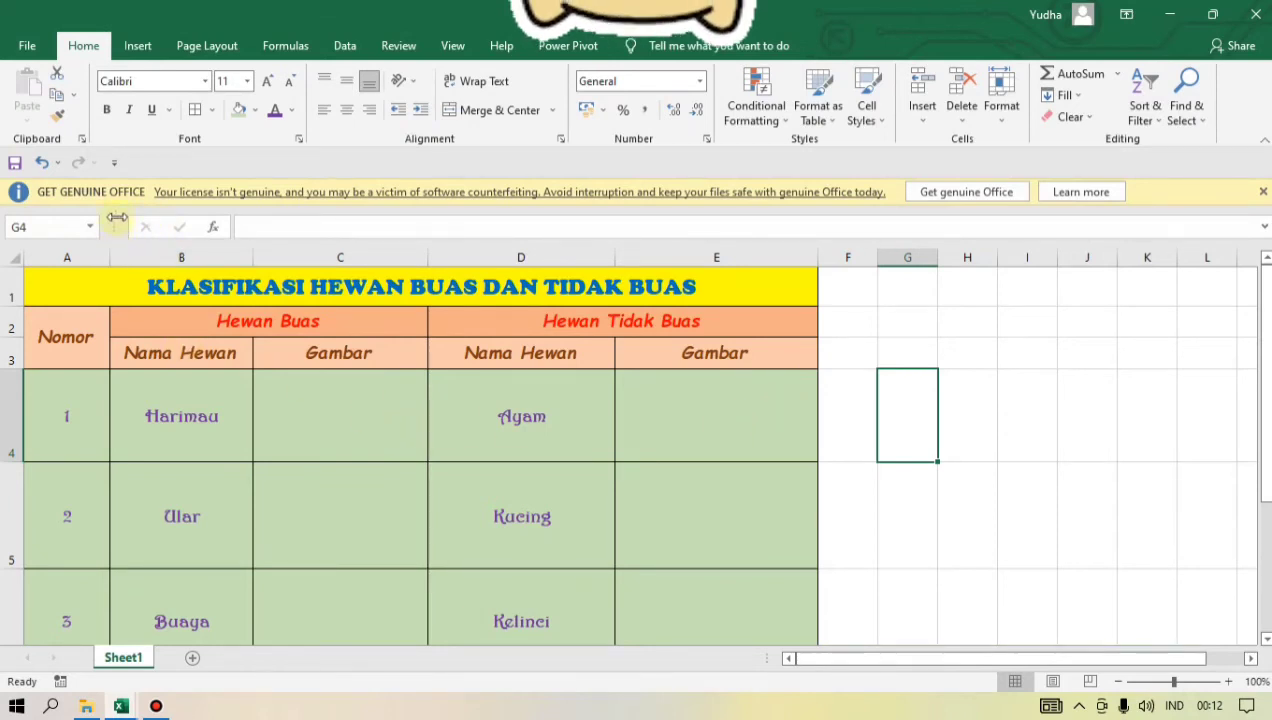
- Insert the picture "1. Harimau" from the Downloads folder on this device into the sheet
click(138, 47)
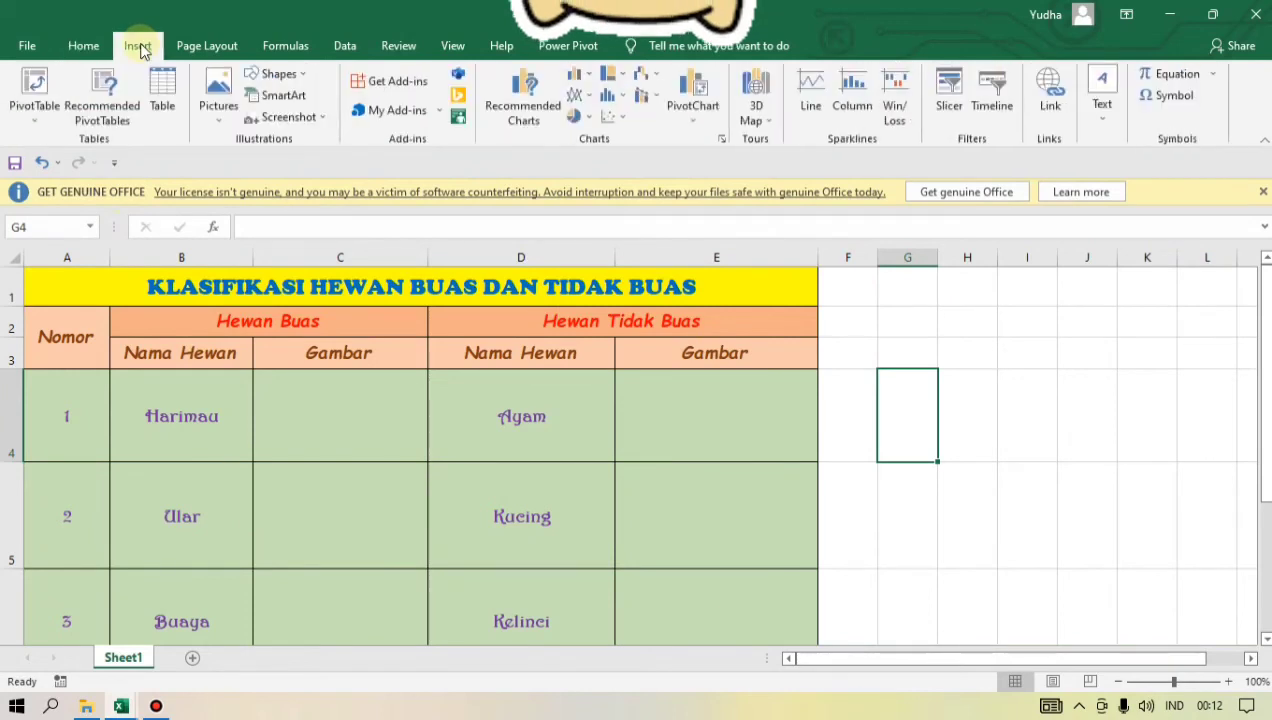
click(223, 113)
click(252, 162)
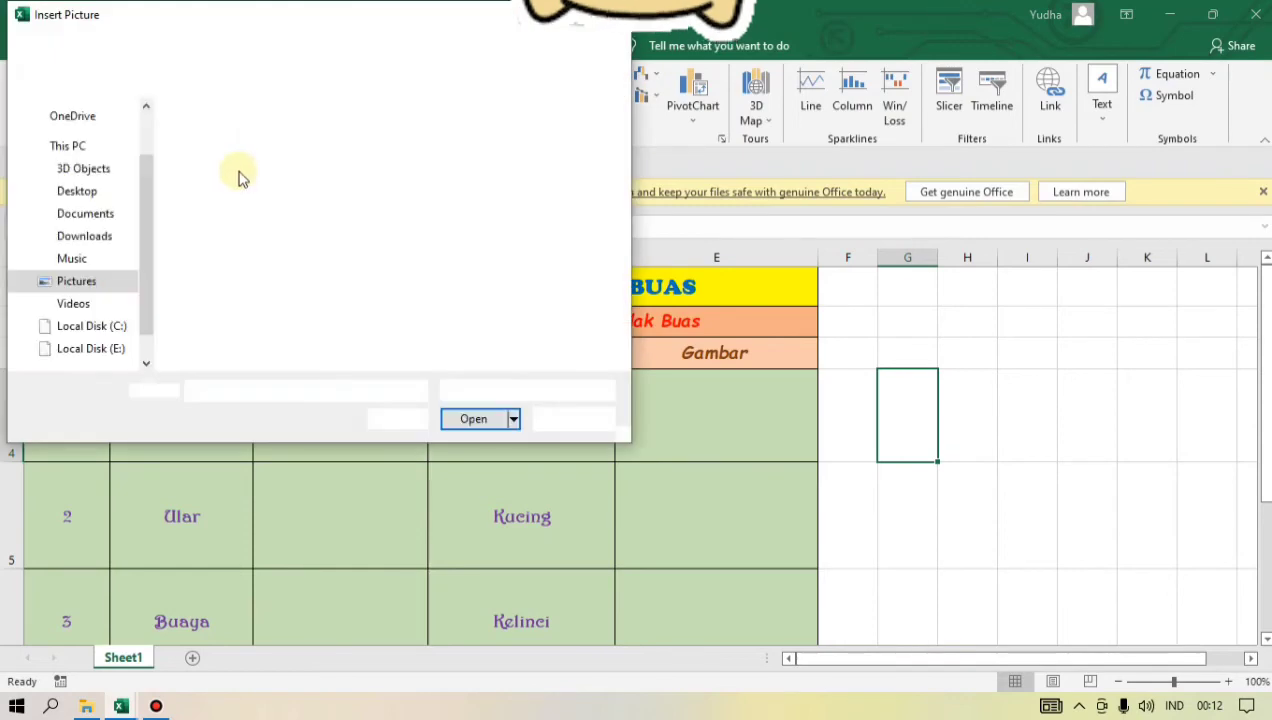
click(100, 238)
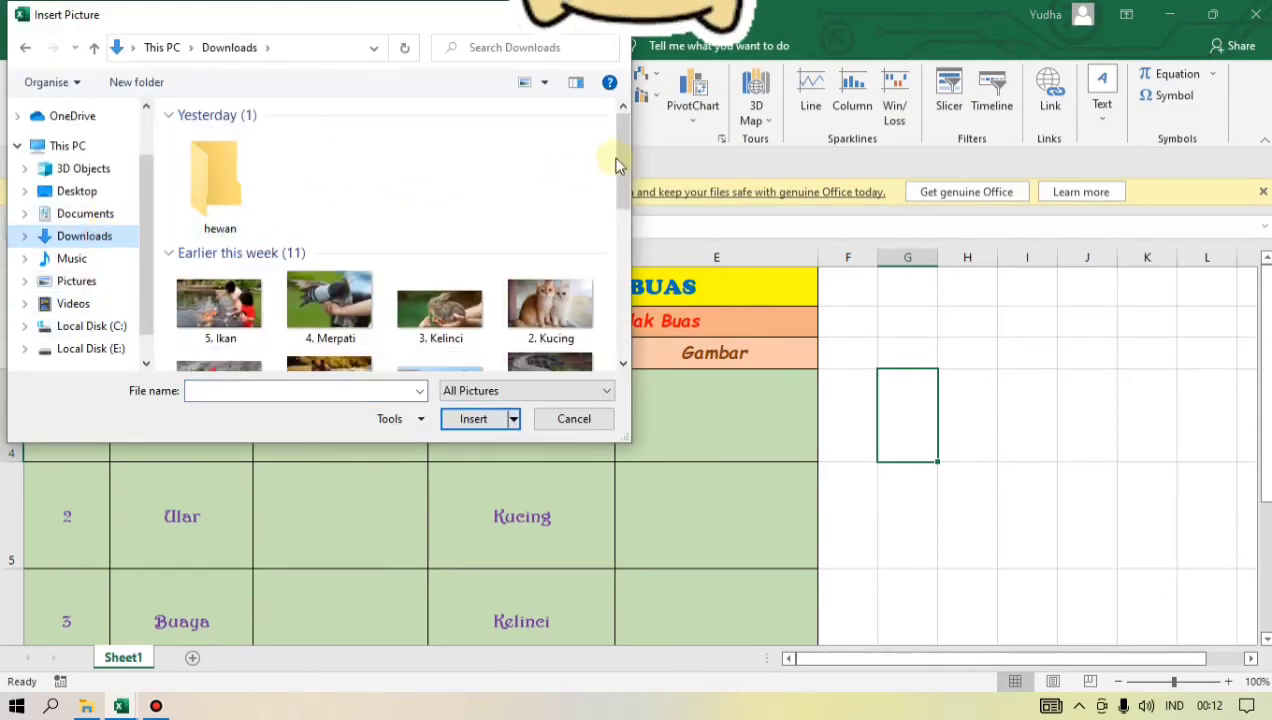
drag(631, 137, 632, 207)
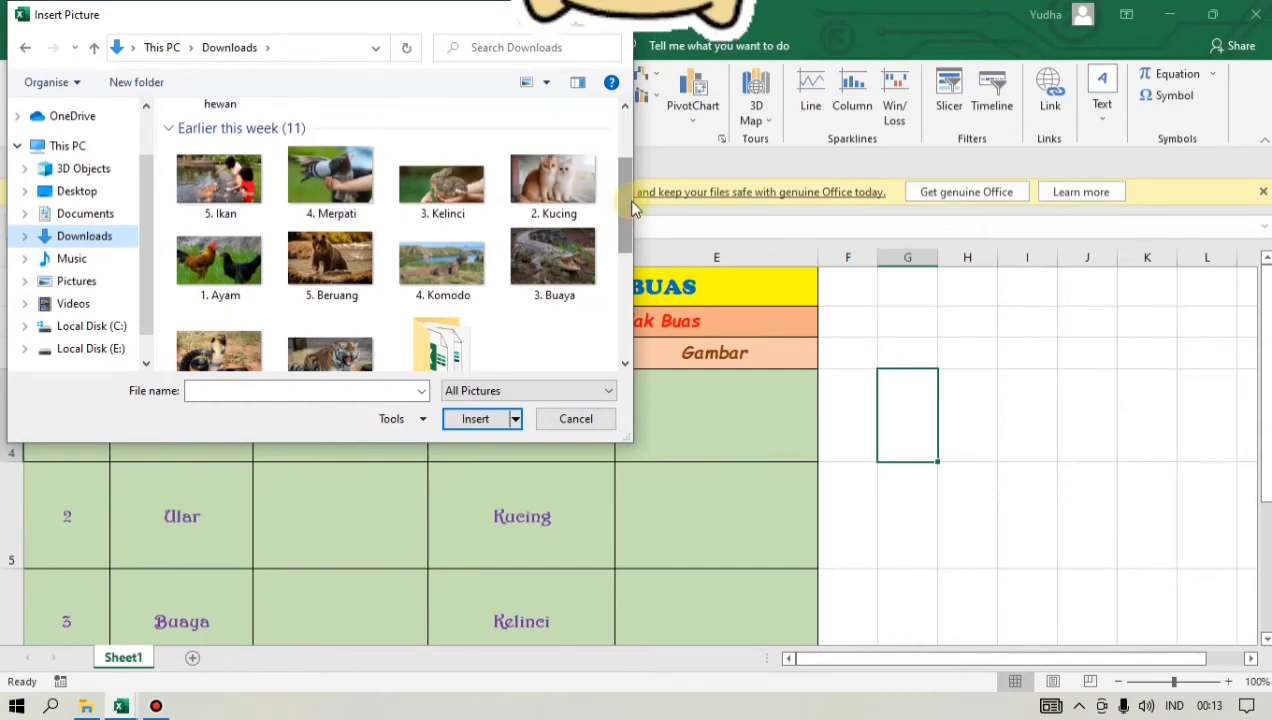
drag(372, 20, 824, 58)
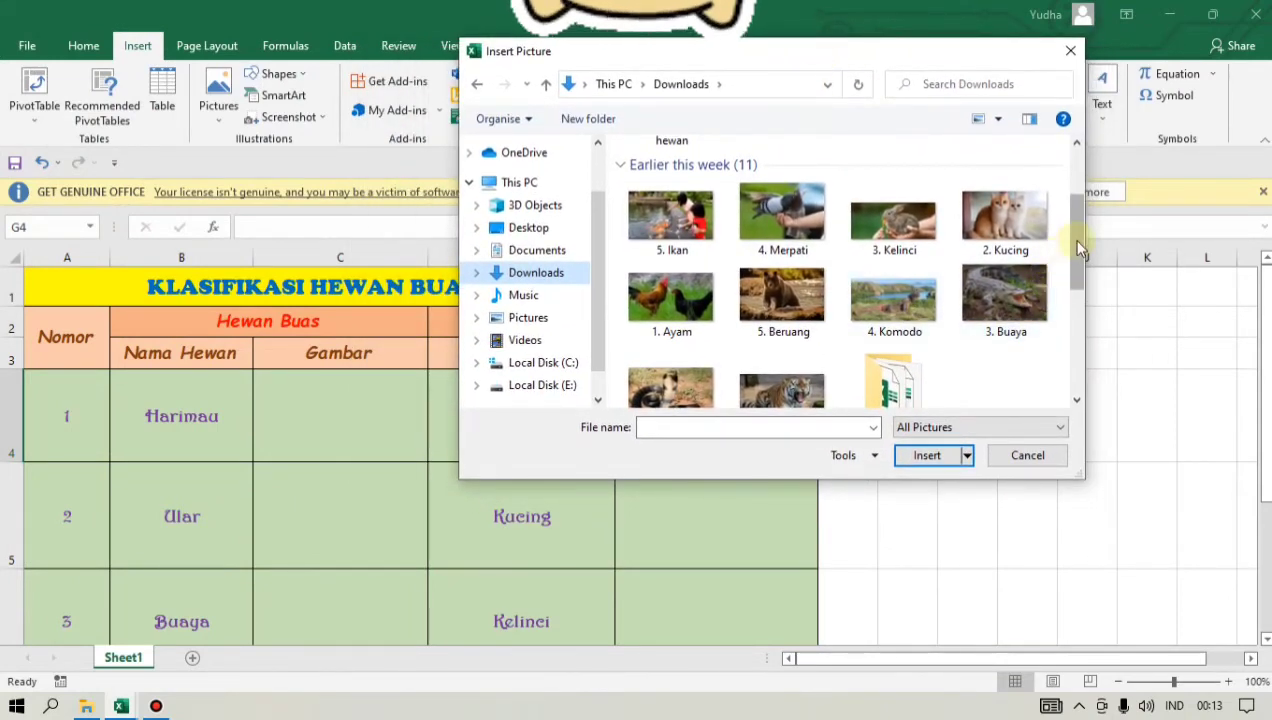
scroll(1080, 258, down, 1)
scroll(1080, 262, down, 2)
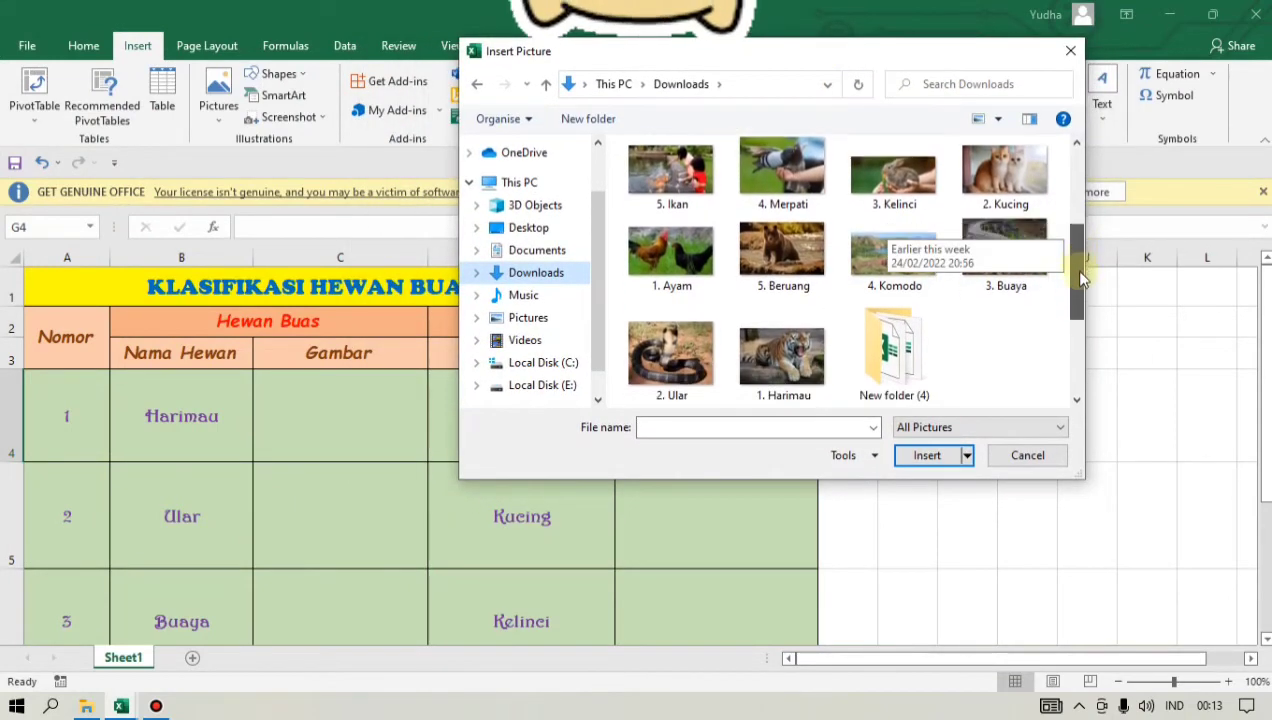
click(788, 338)
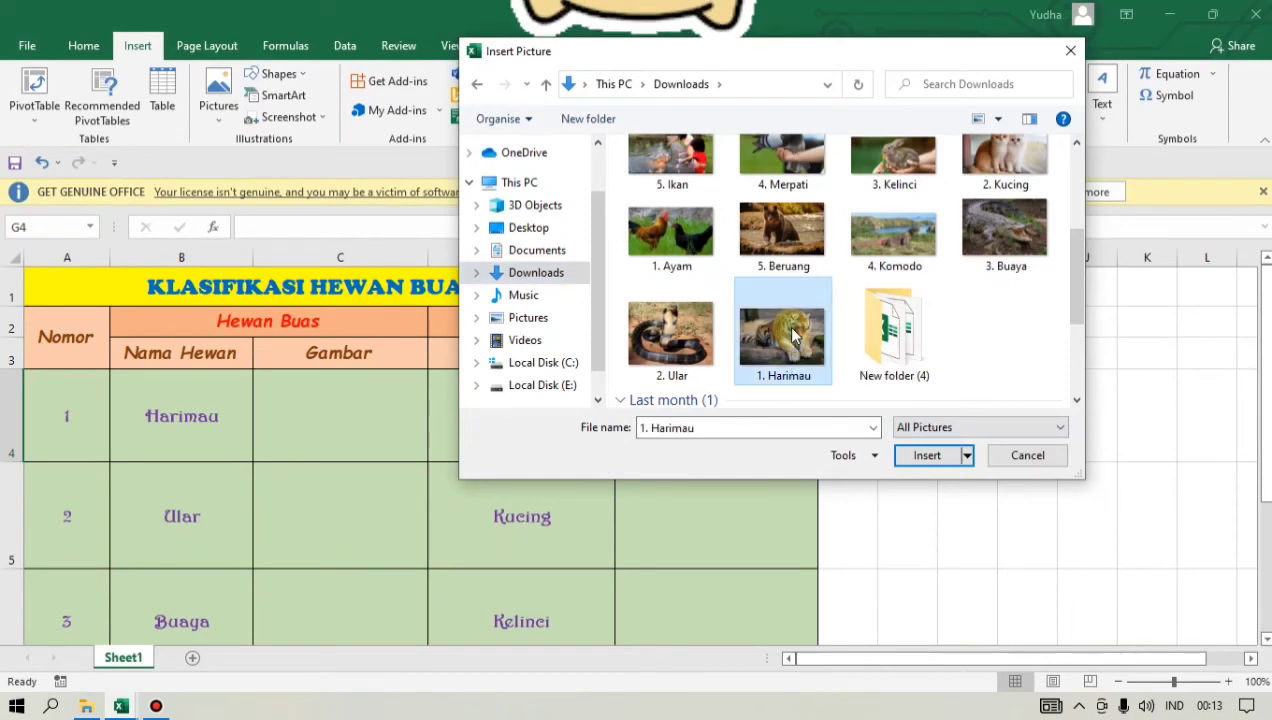
click(927, 456)
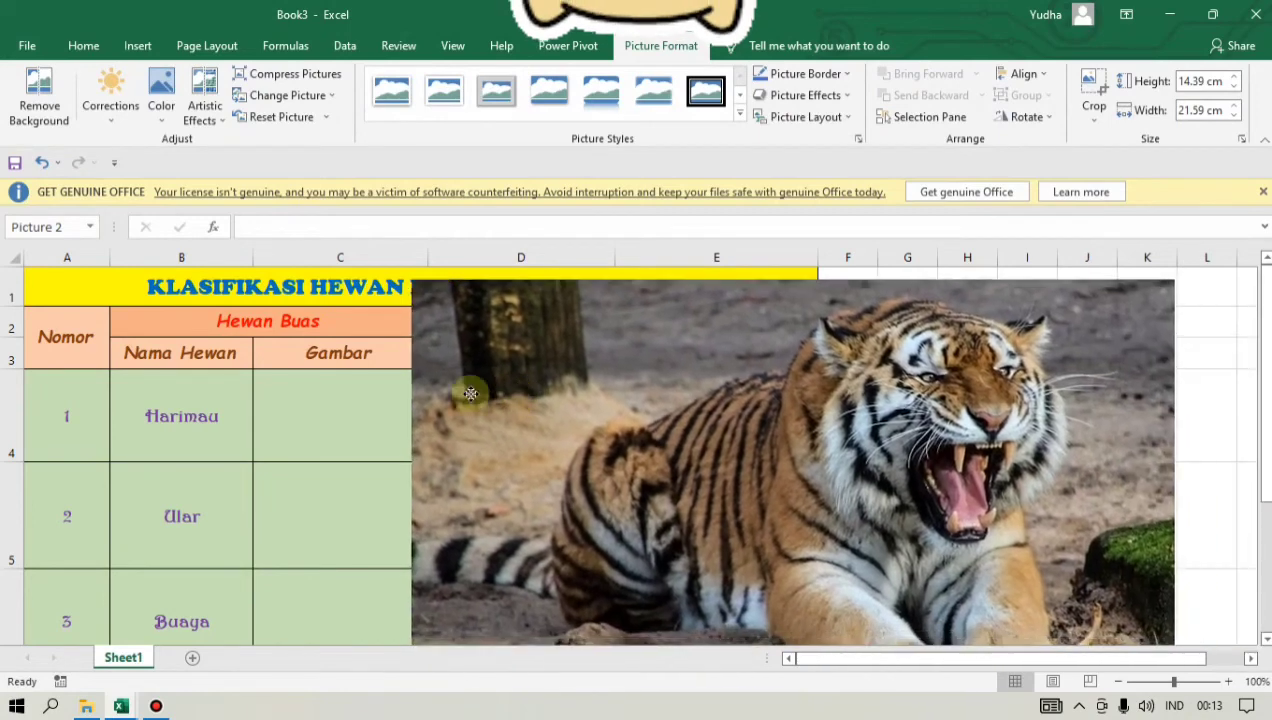
- Shrink the tiger picture to about 3.26 cm high by 4.9 cm wide and place it in cell C4 beside Harimau
drag(470, 393, 328, 362)
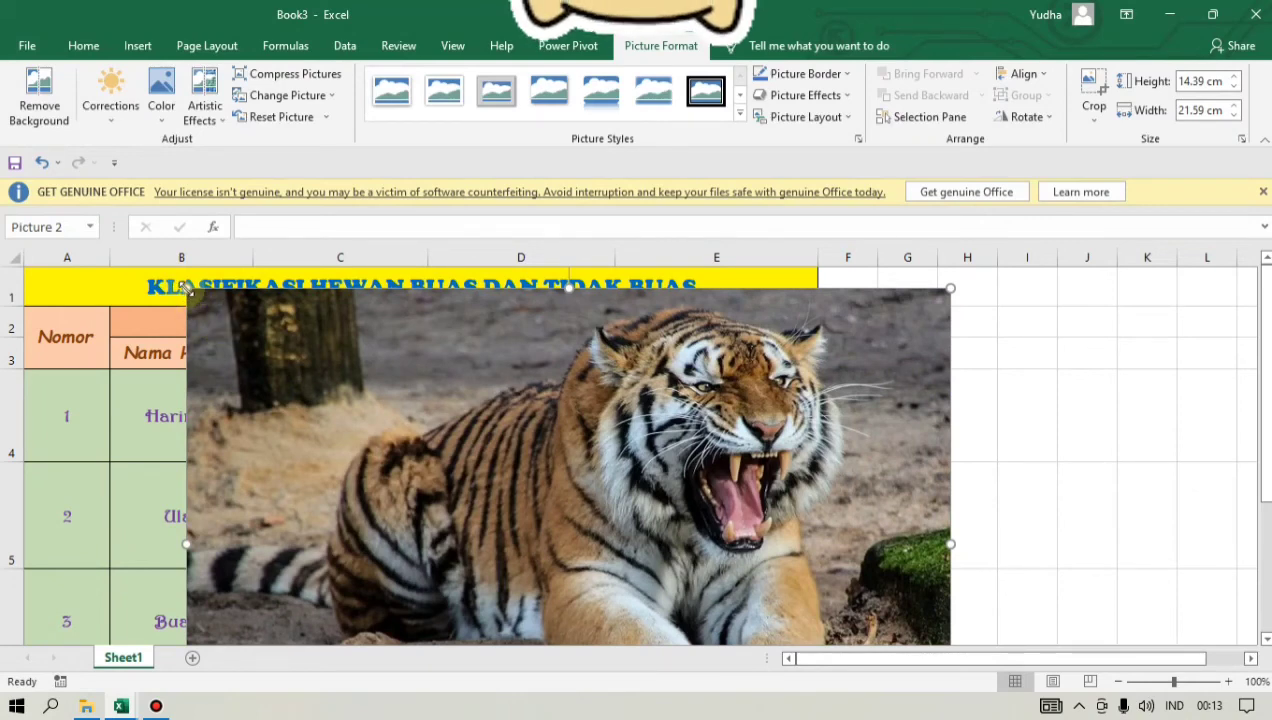
drag(185, 288, 556, 534)
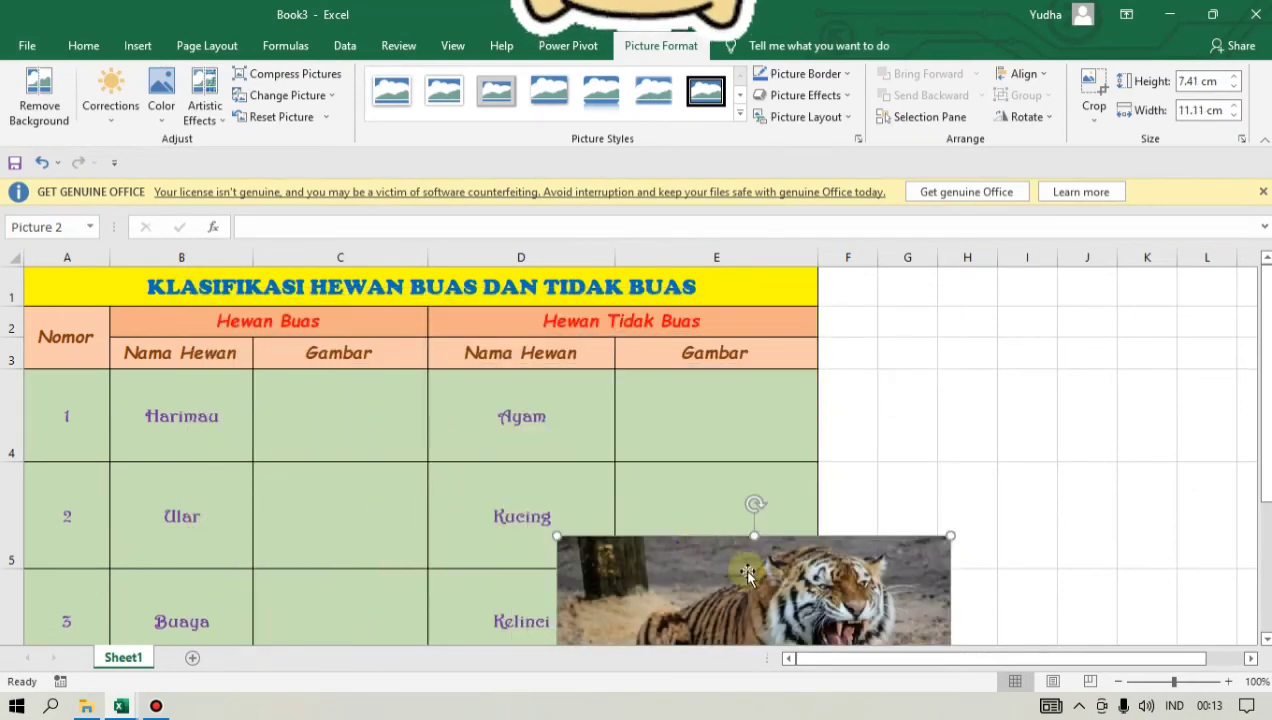
drag(730, 570, 448, 378)
drag(280, 302, 500, 489)
drag(593, 543, 349, 427)
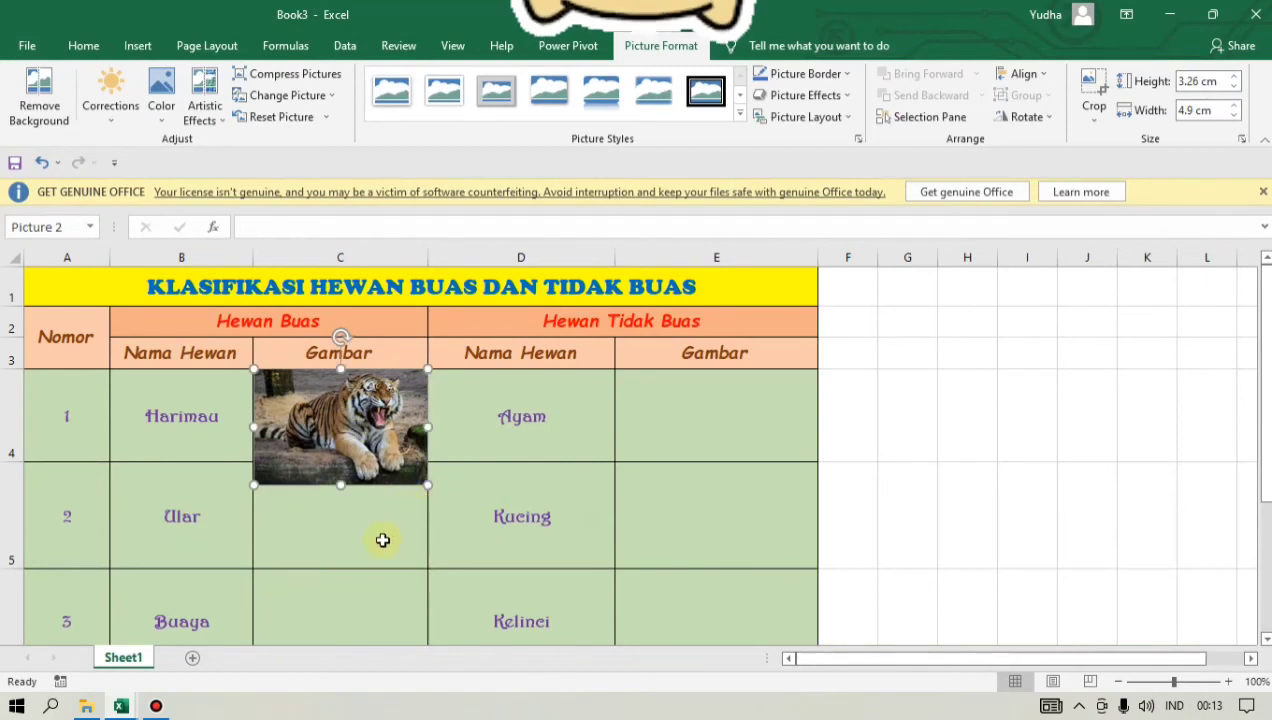
- Widen column C slightly, increase the height of row 4, and position the tiger picture fully inside cell C4
click(383, 540)
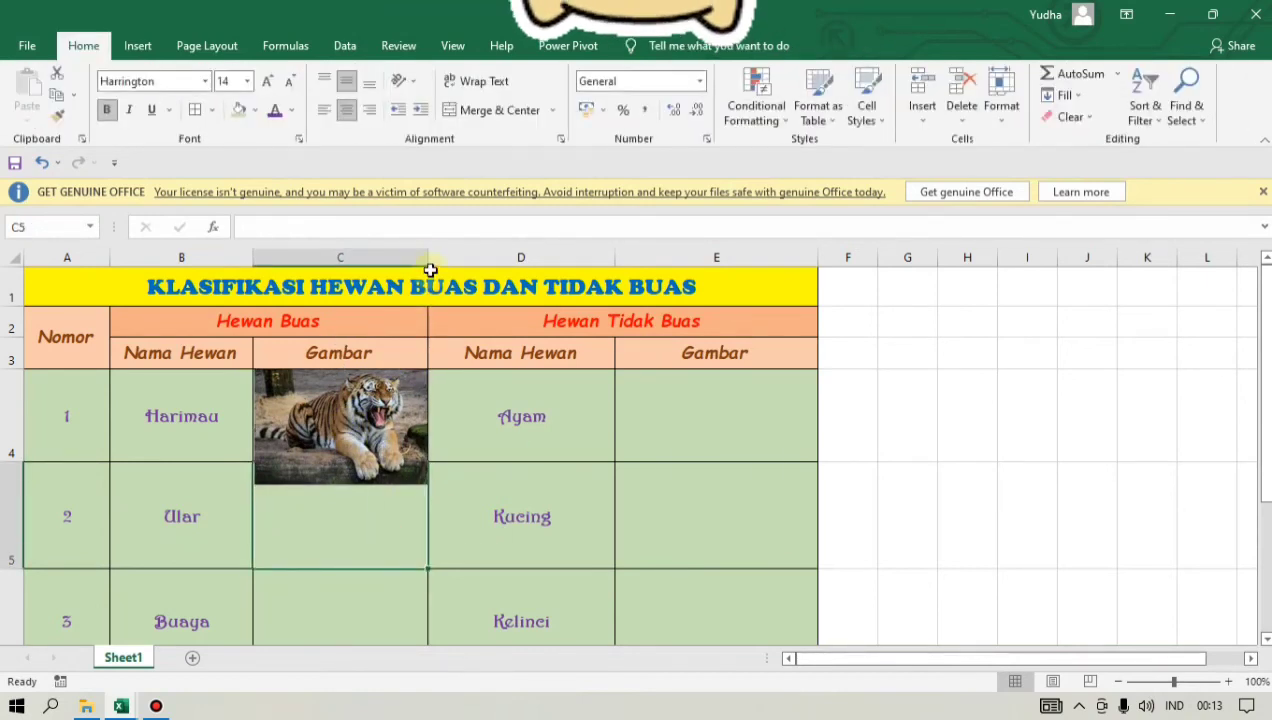
drag(425, 254, 433, 254)
click(340, 432)
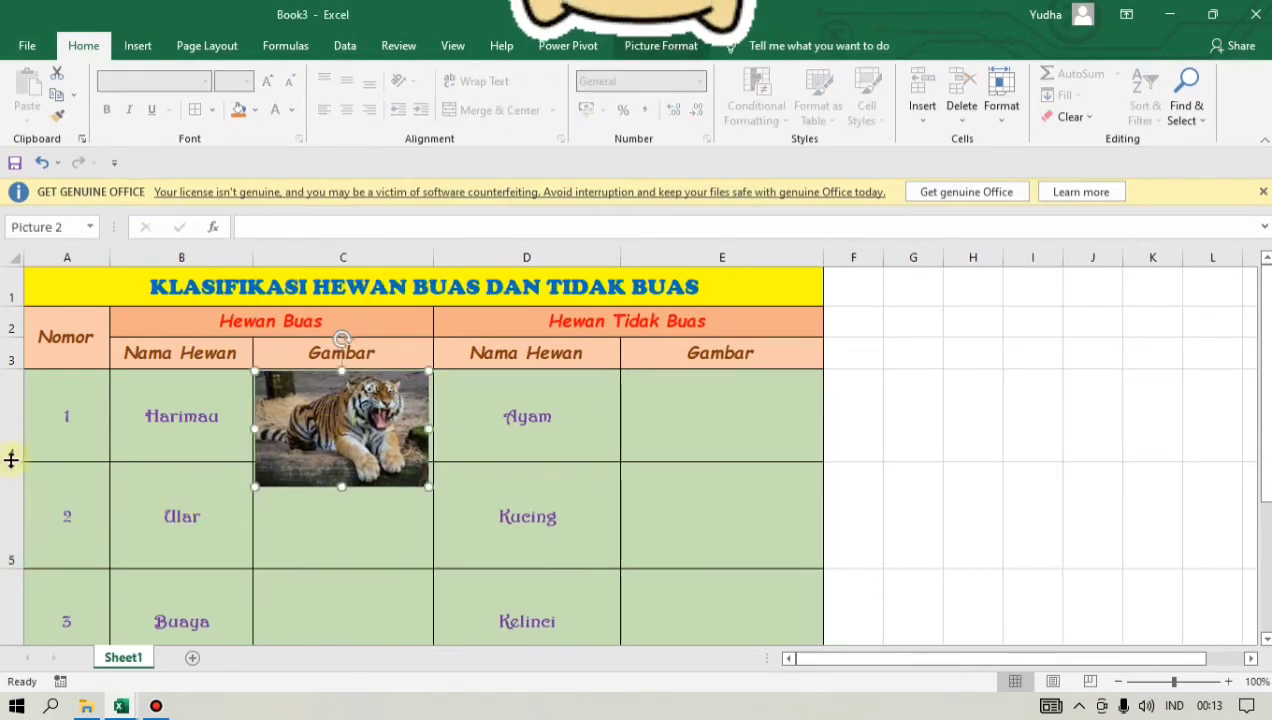
drag(11, 461, 12, 490)
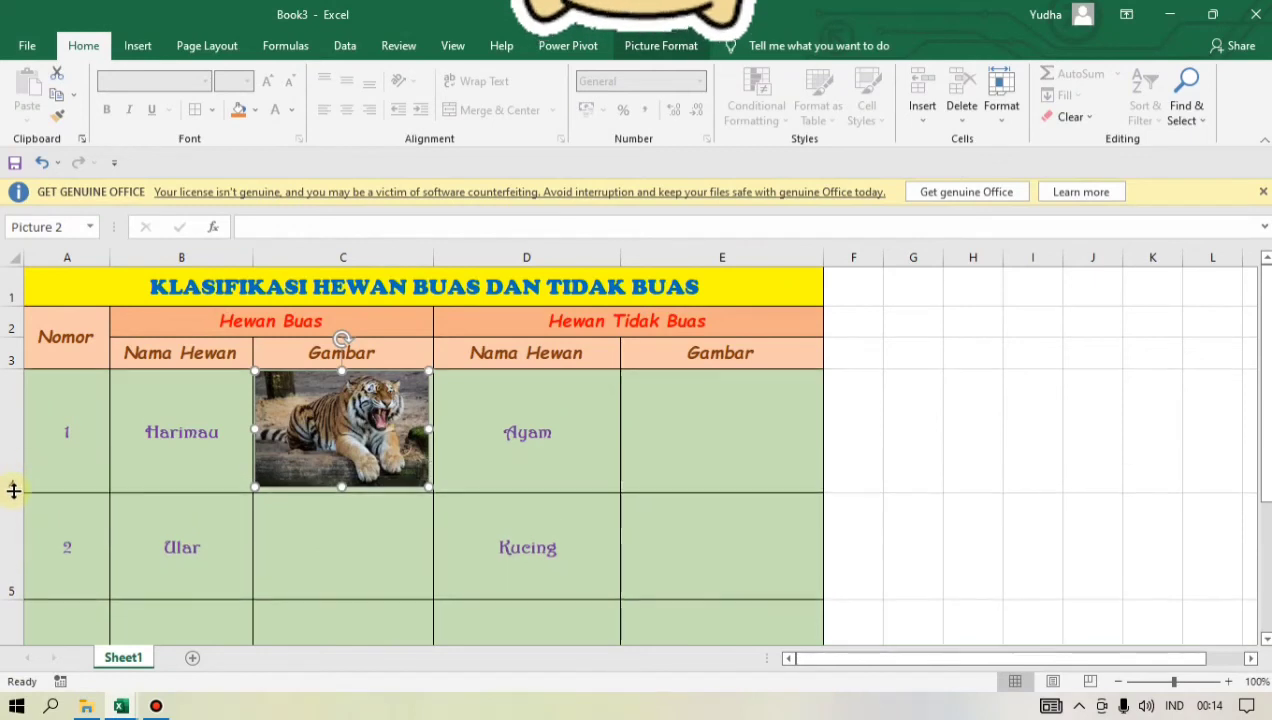
drag(378, 441, 378, 441)
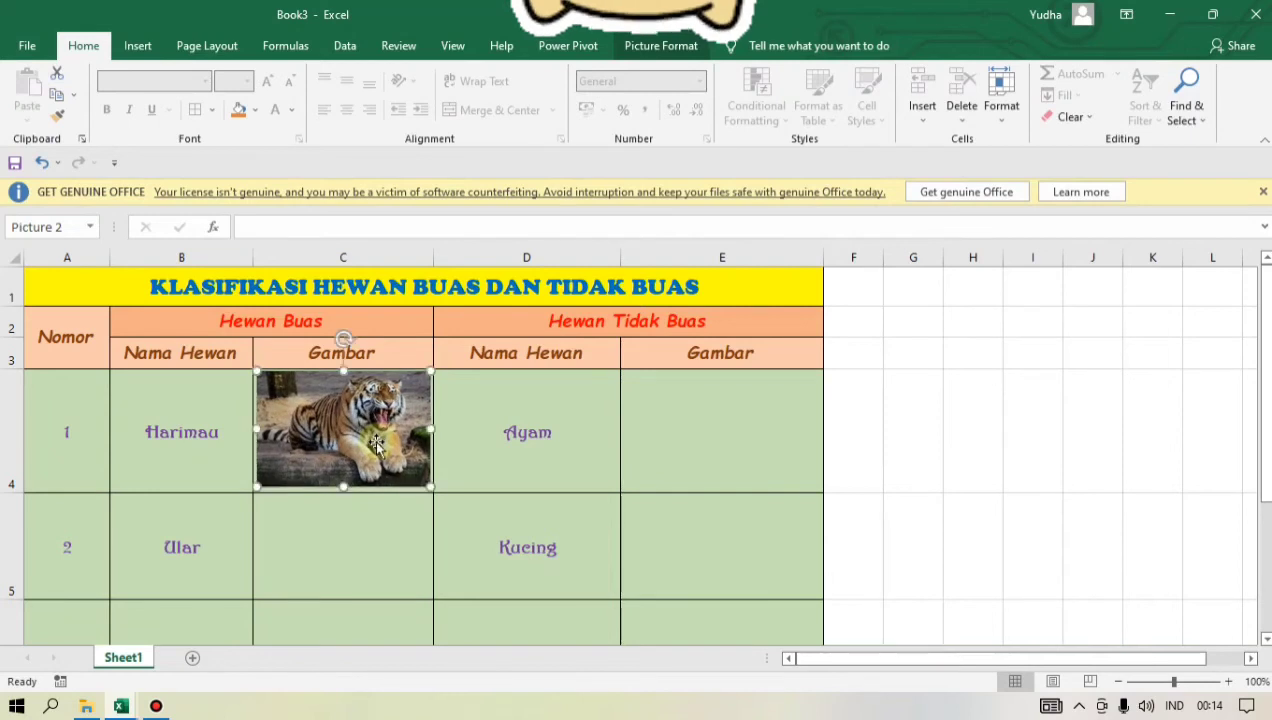
click(572, 458)
click(752, 543)
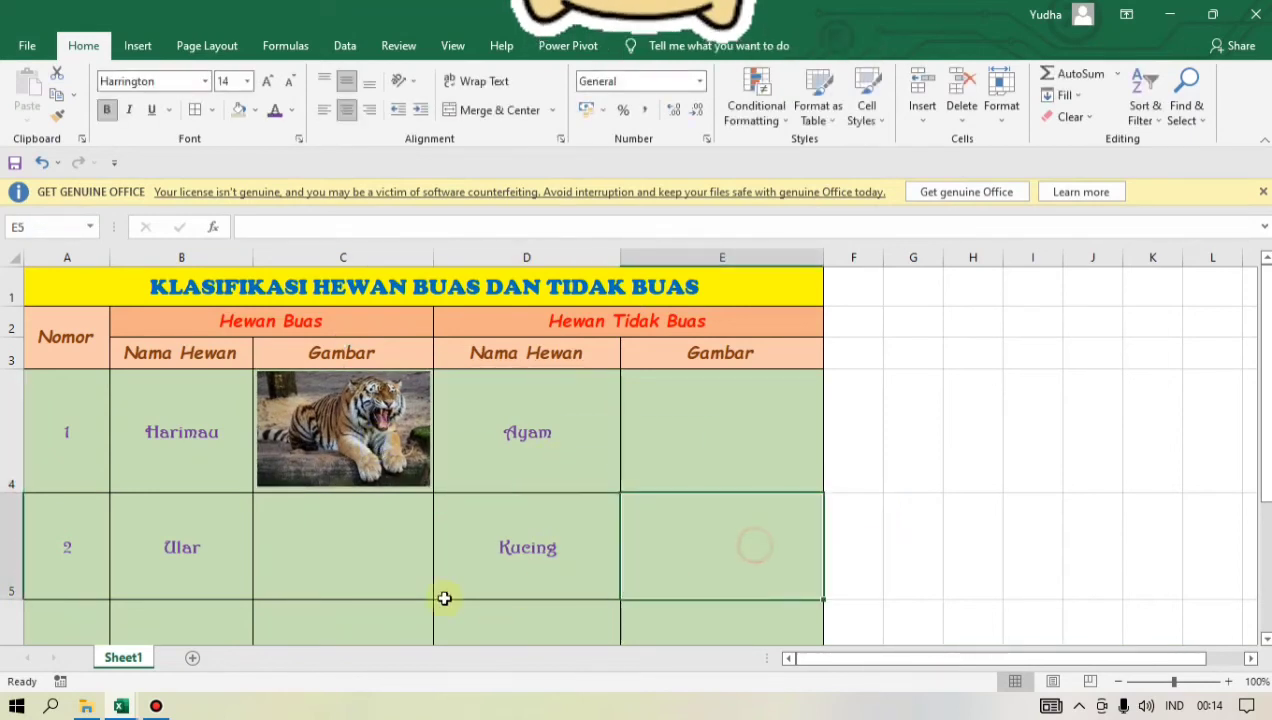
- Insert the picture "2. Ular" from the Downloads folder at cell C5
click(321, 546)
scroll(329, 536, down, 1)
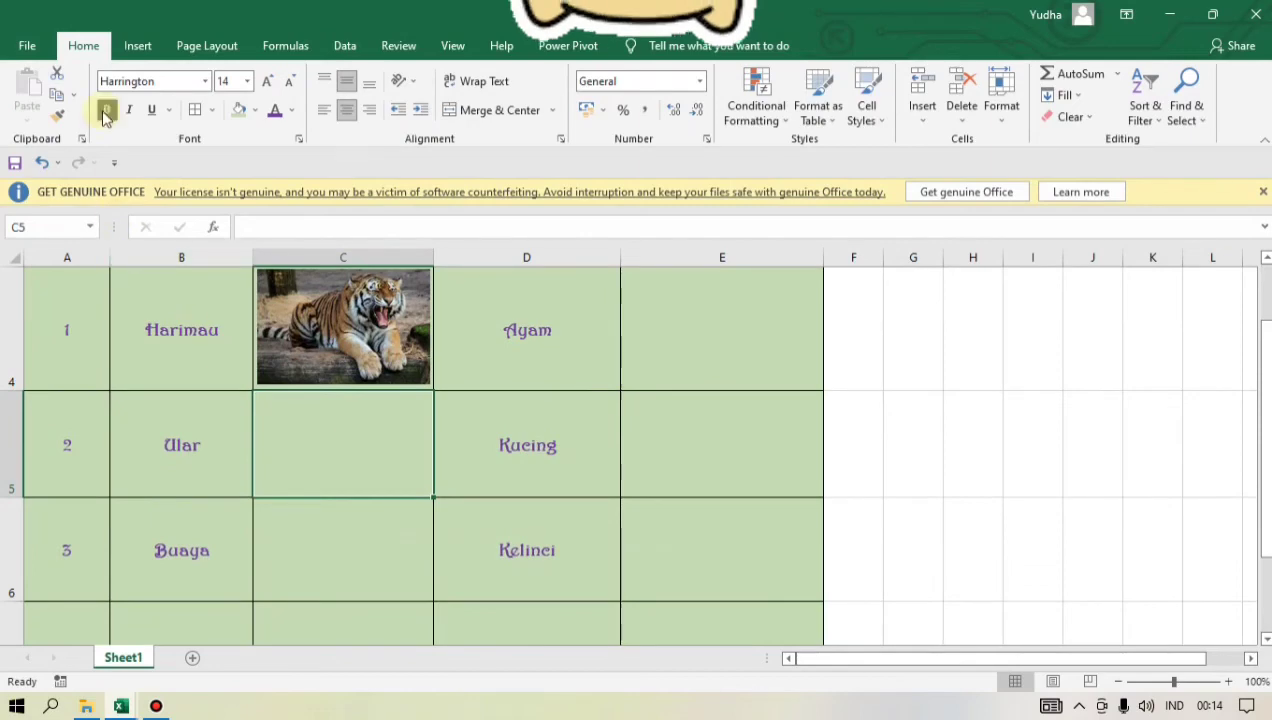
click(137, 46)
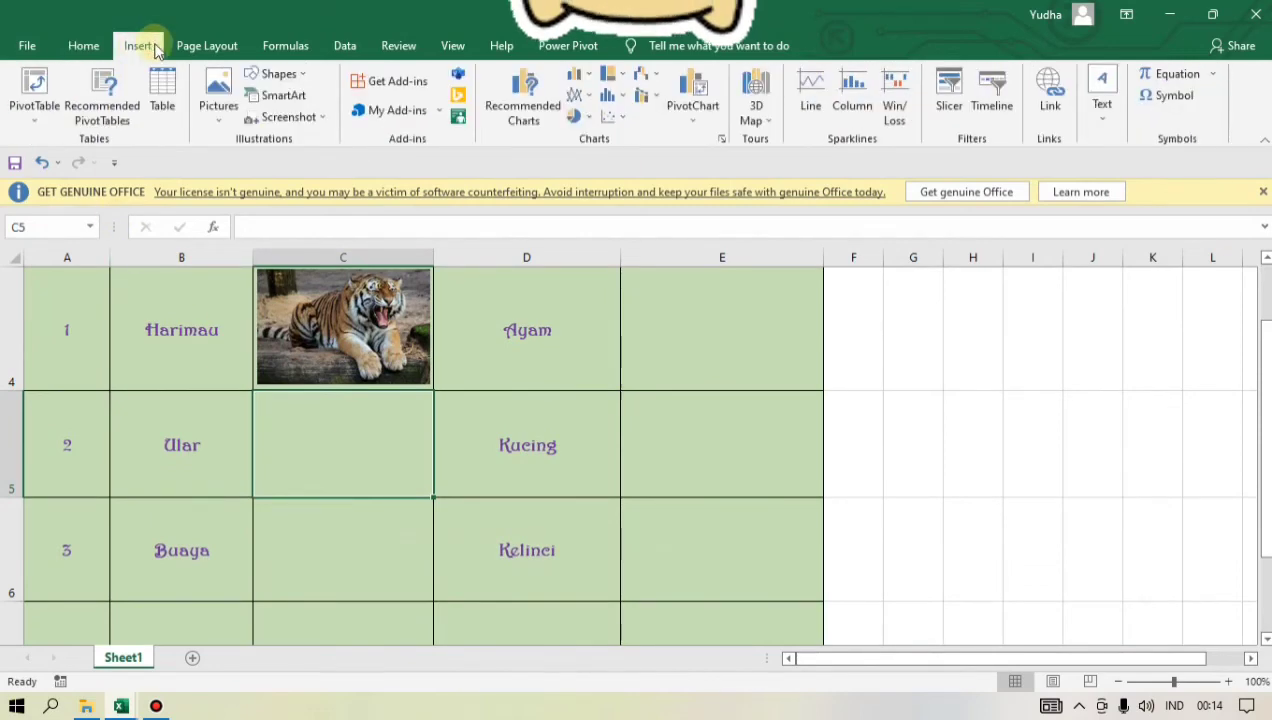
click(220, 97)
click(262, 165)
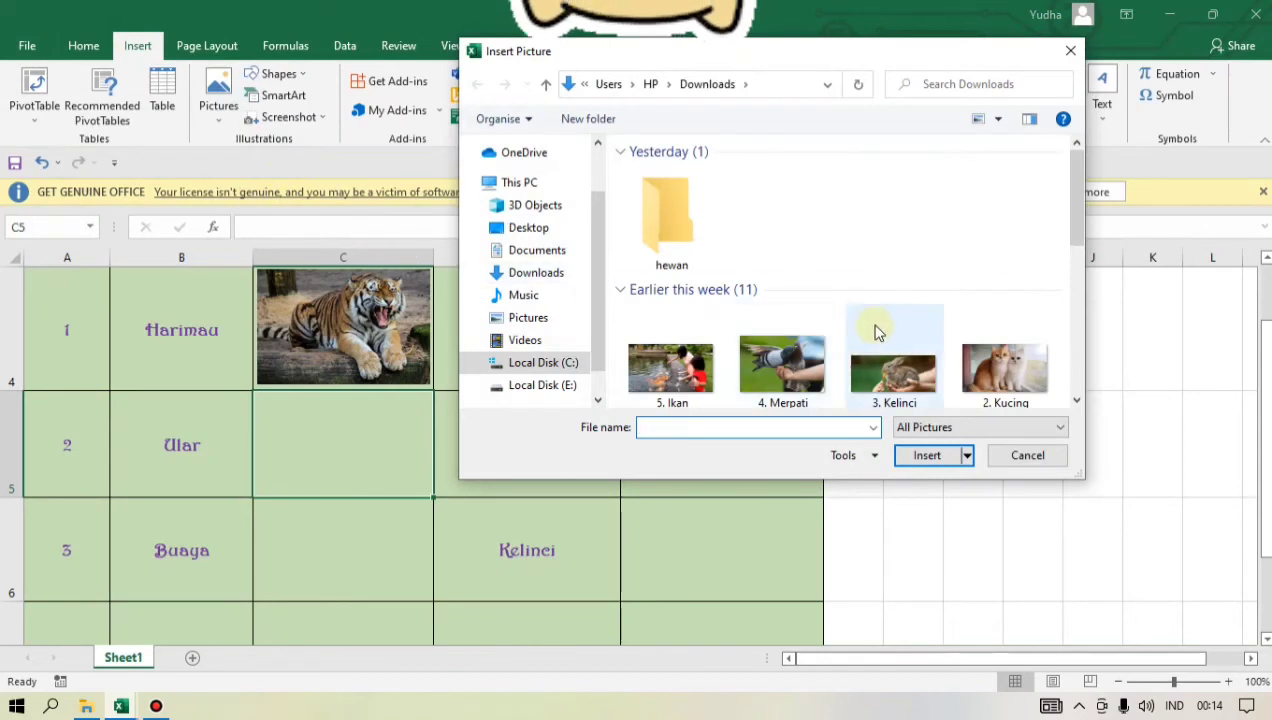
click(538, 272)
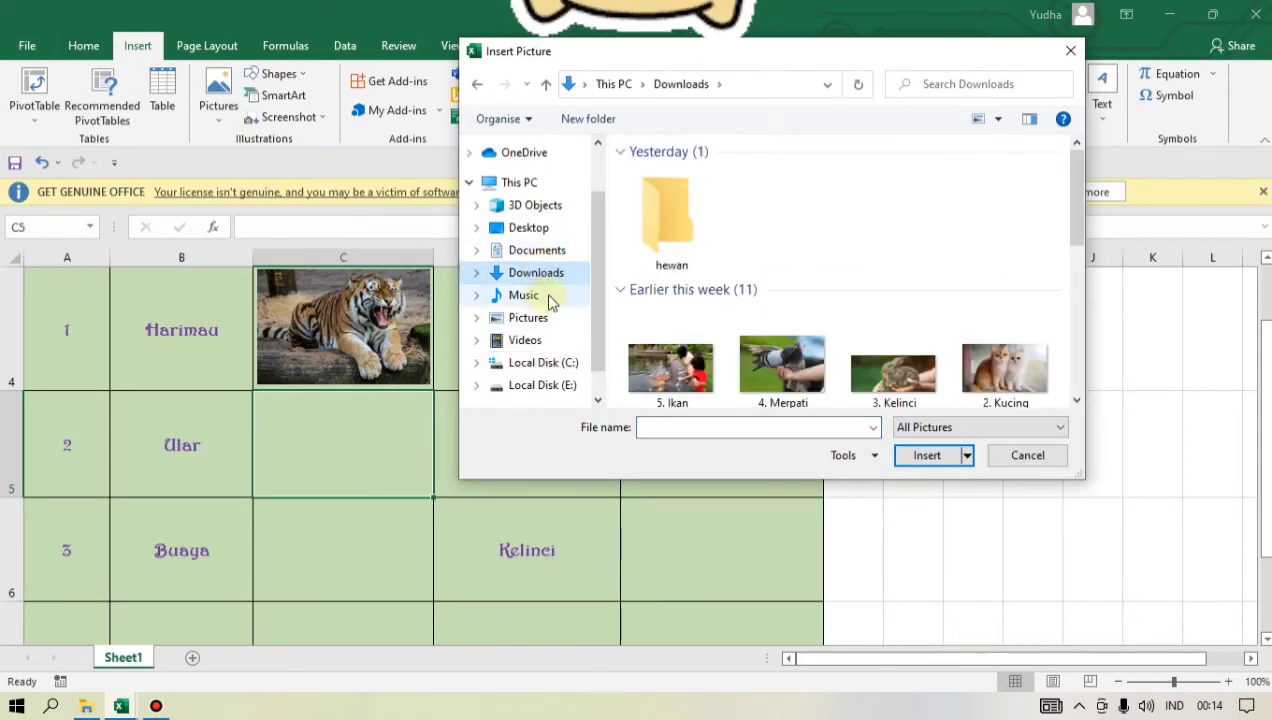
scroll(1076, 230, down, 2)
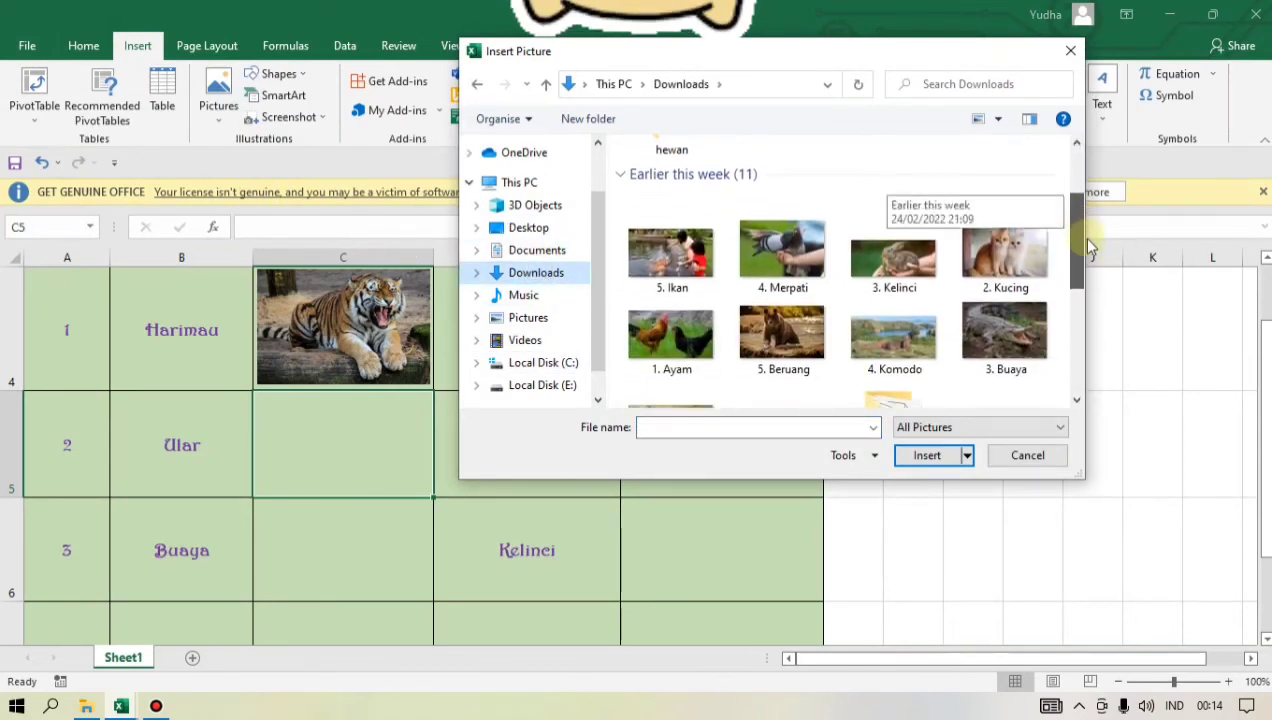
scroll(1088, 245, down, 2)
click(658, 343)
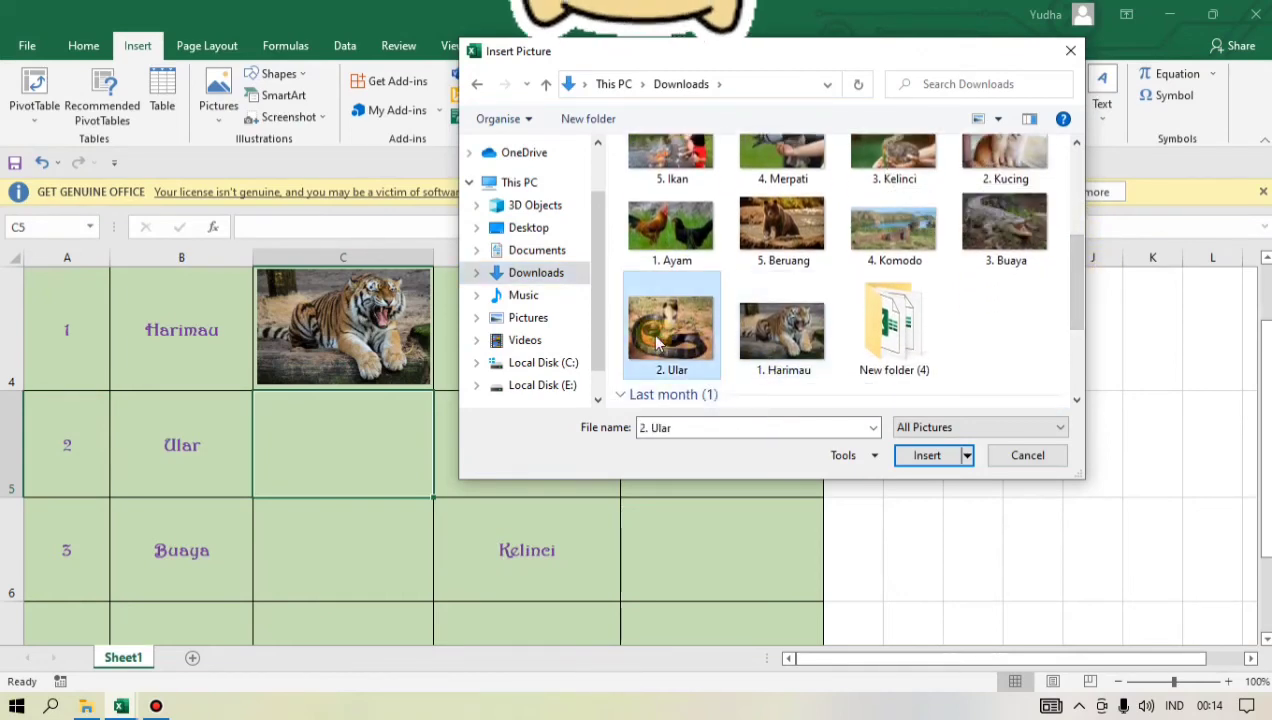
click(920, 455)
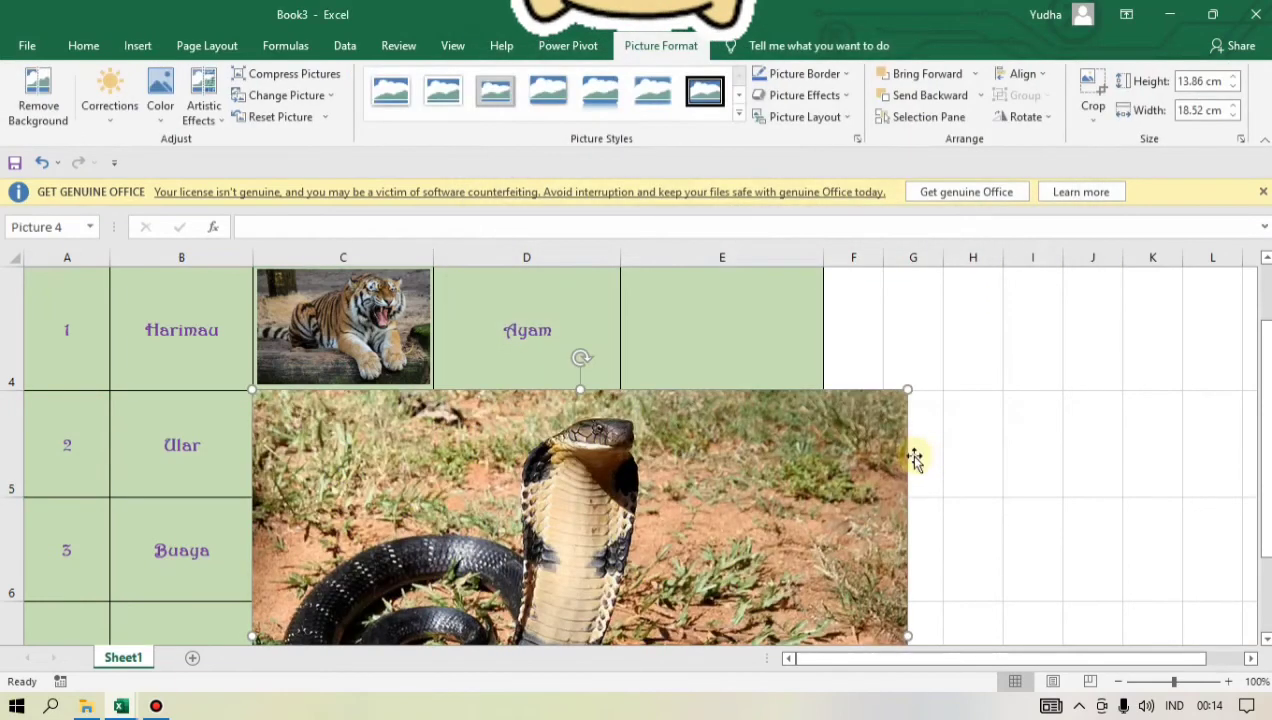
- Shrink the snake picture to about 3.63 cm high by 4.84 cm wide and align it within column C beside Ular
drag(251, 388, 321, 380)
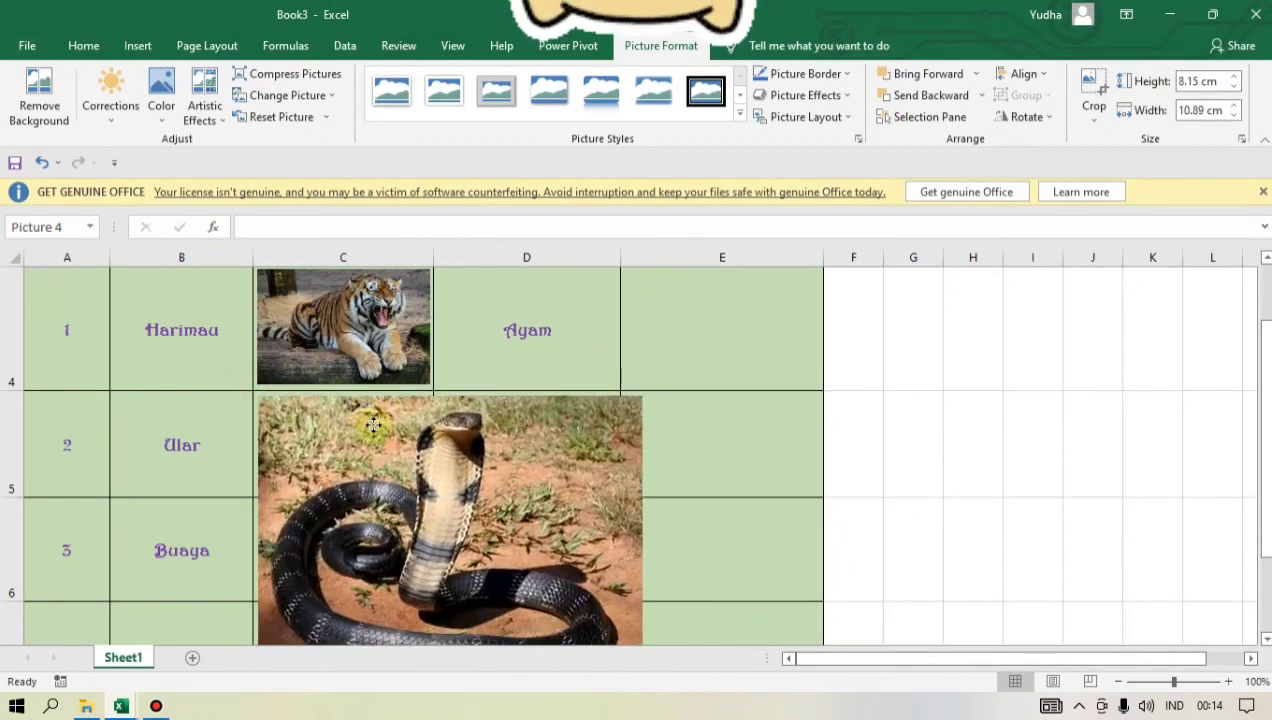
drag(647, 390, 478, 514)
drag(412, 568, 412, 449)
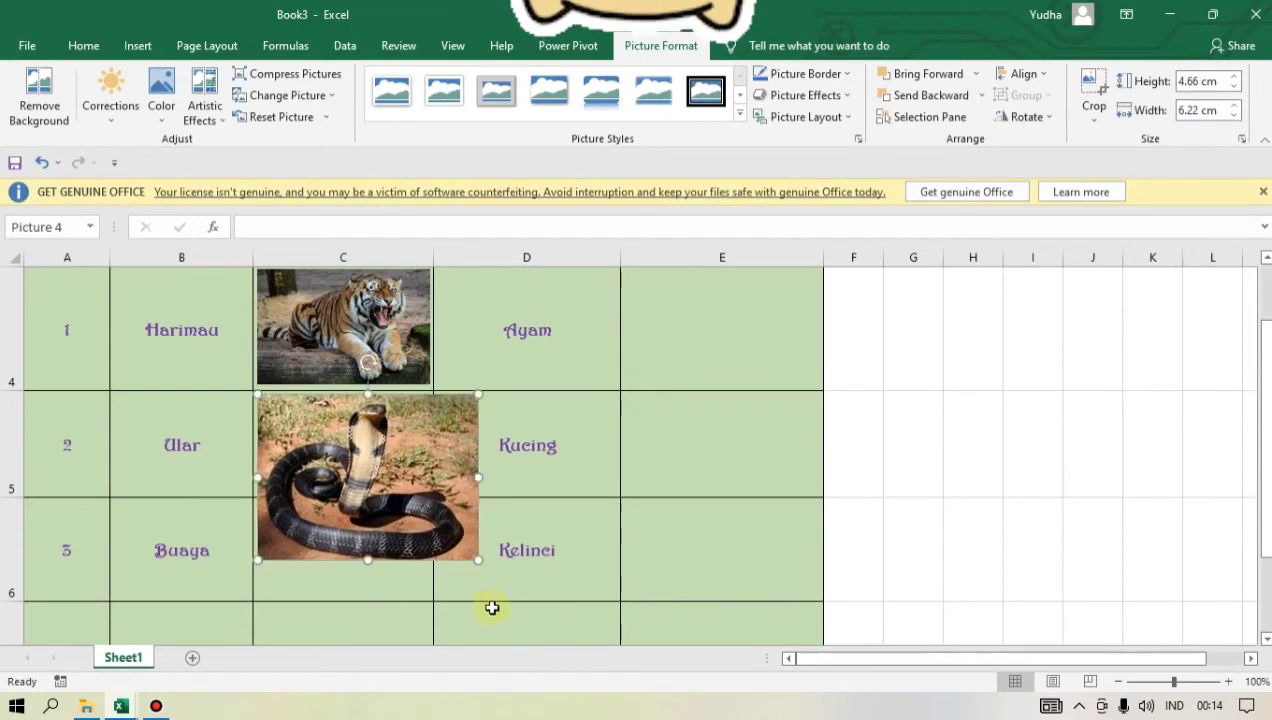
drag(476, 562, 426, 519)
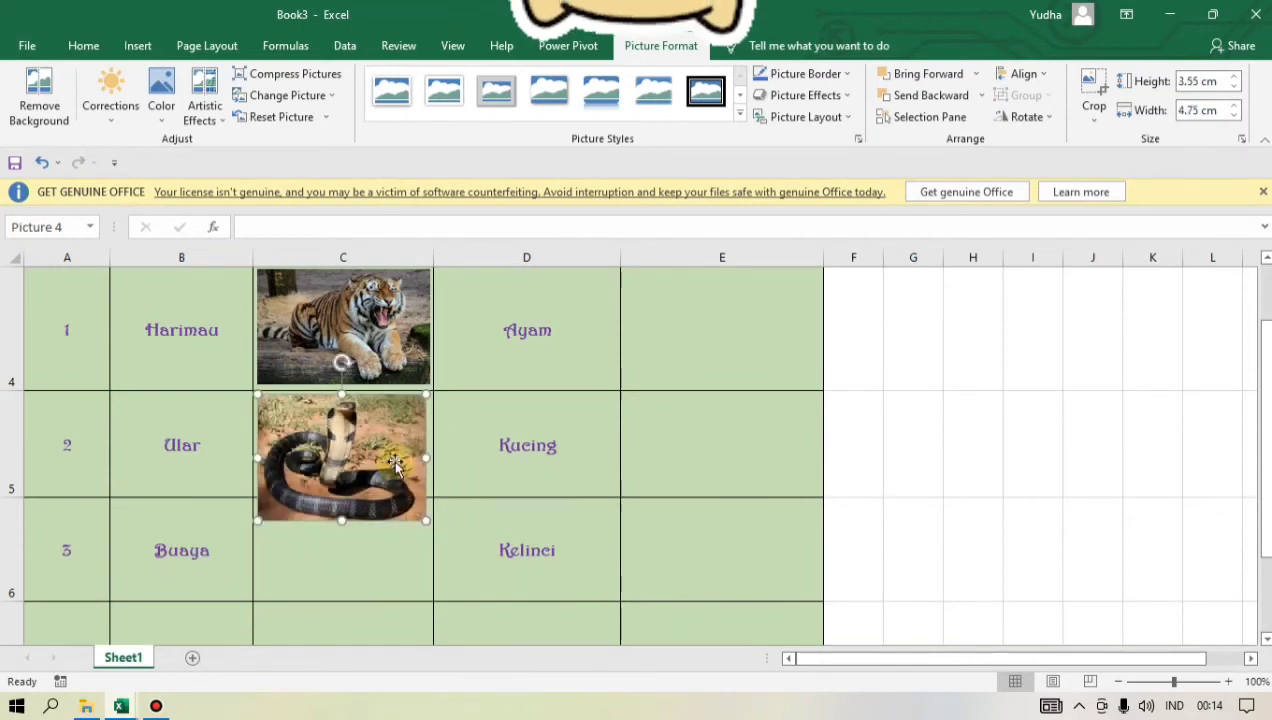
drag(392, 457, 390, 455)
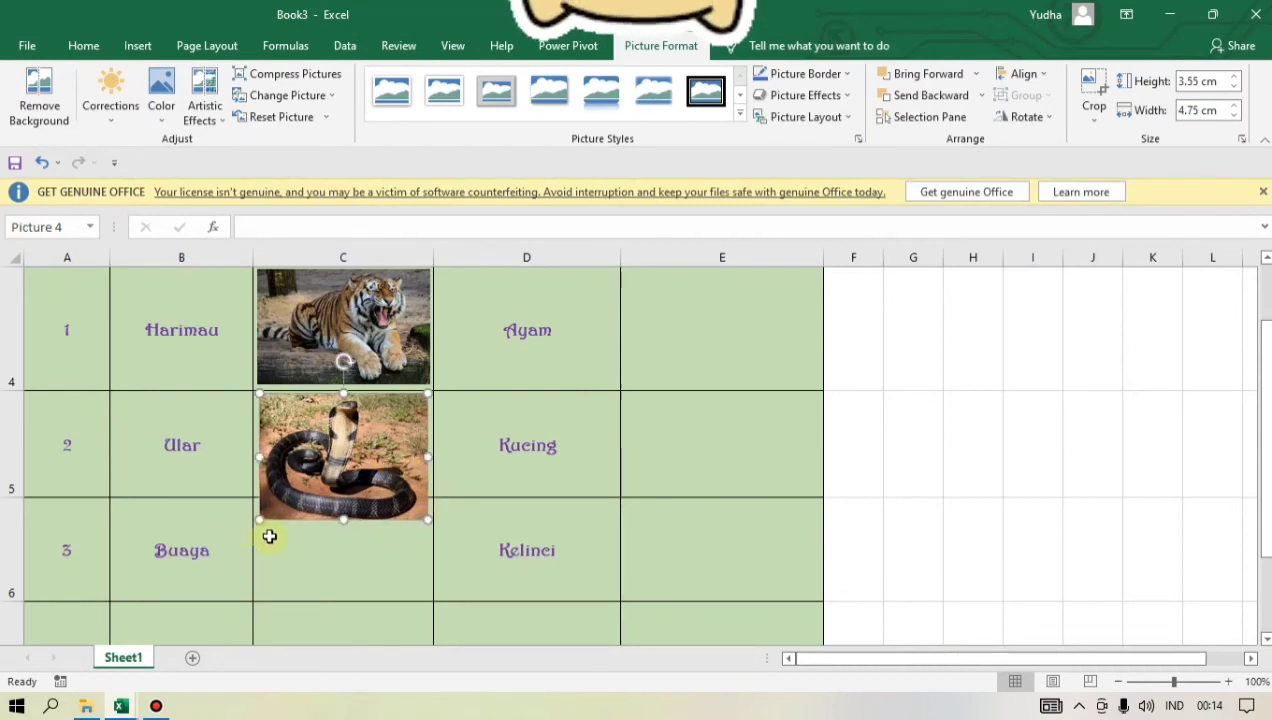
drag(260, 522, 256, 522)
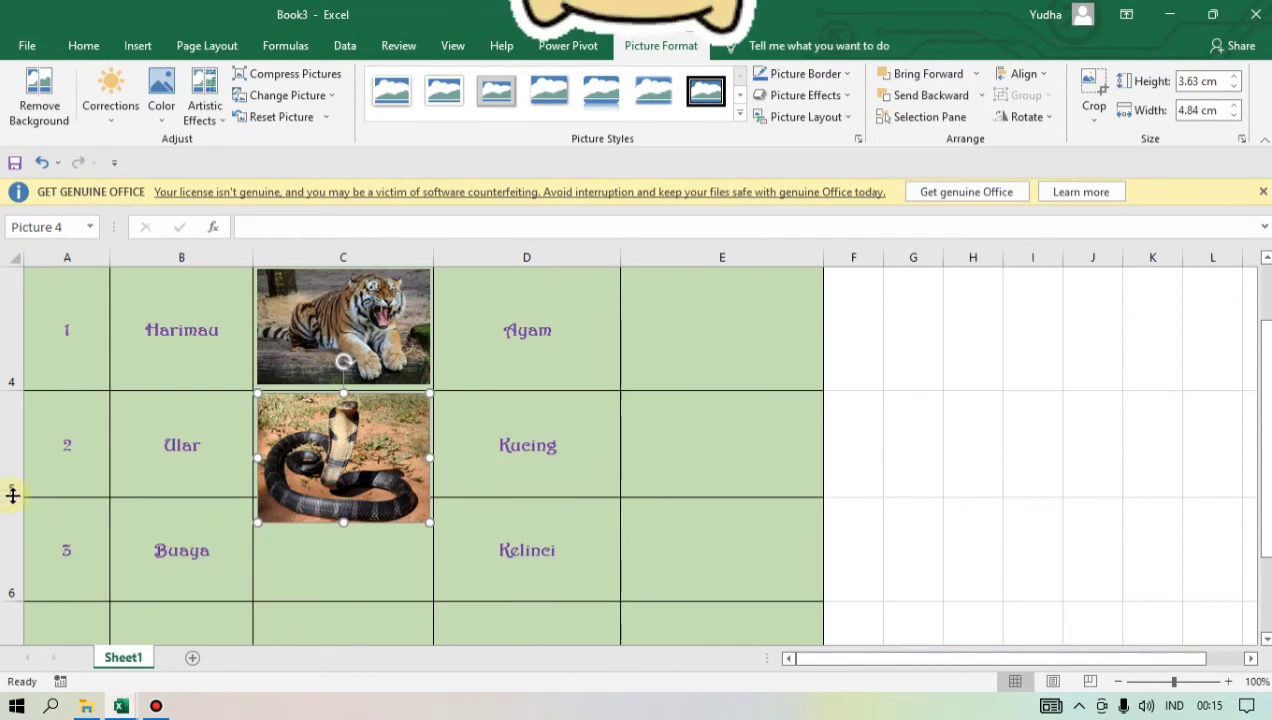
- Increase the height of row 5 so the snake picture fits inside cell C5
drag(13, 495, 12, 525)
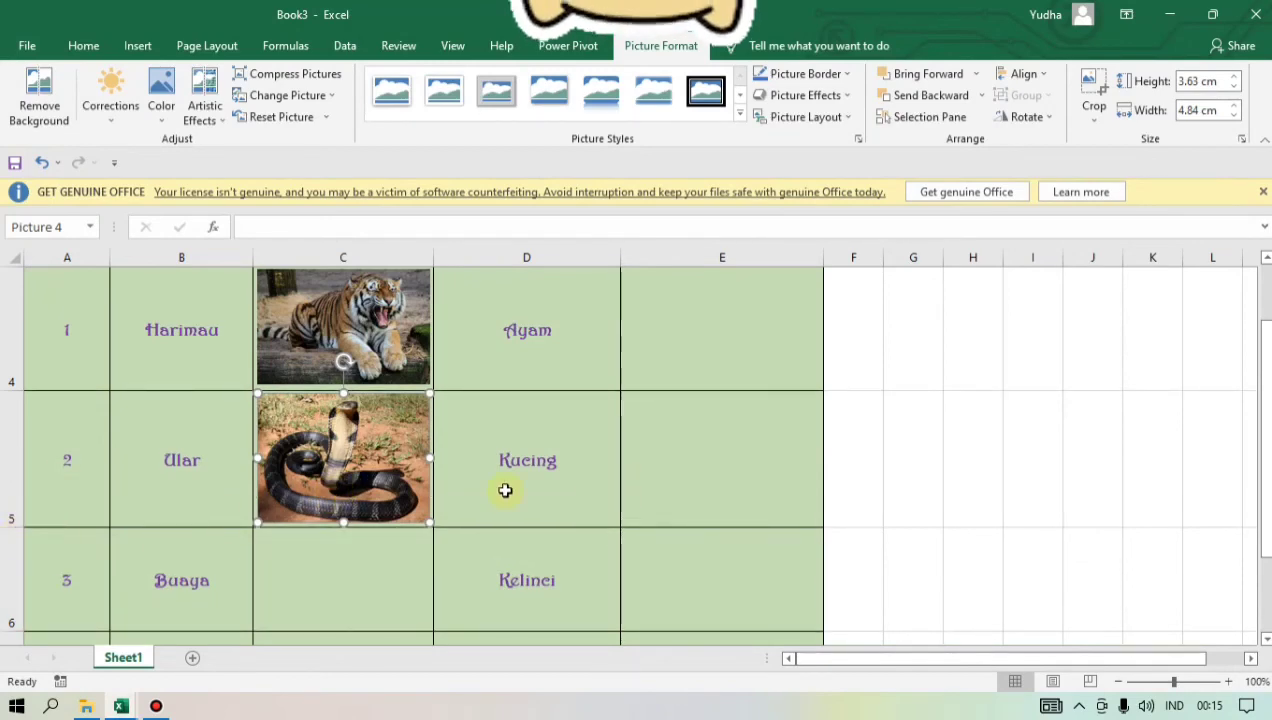
click(599, 479)
click(599, 479)
- Select cell C6, the empty Gambar cell beside Buaya, as the place for the next picture
scroll(401, 502, down, 2)
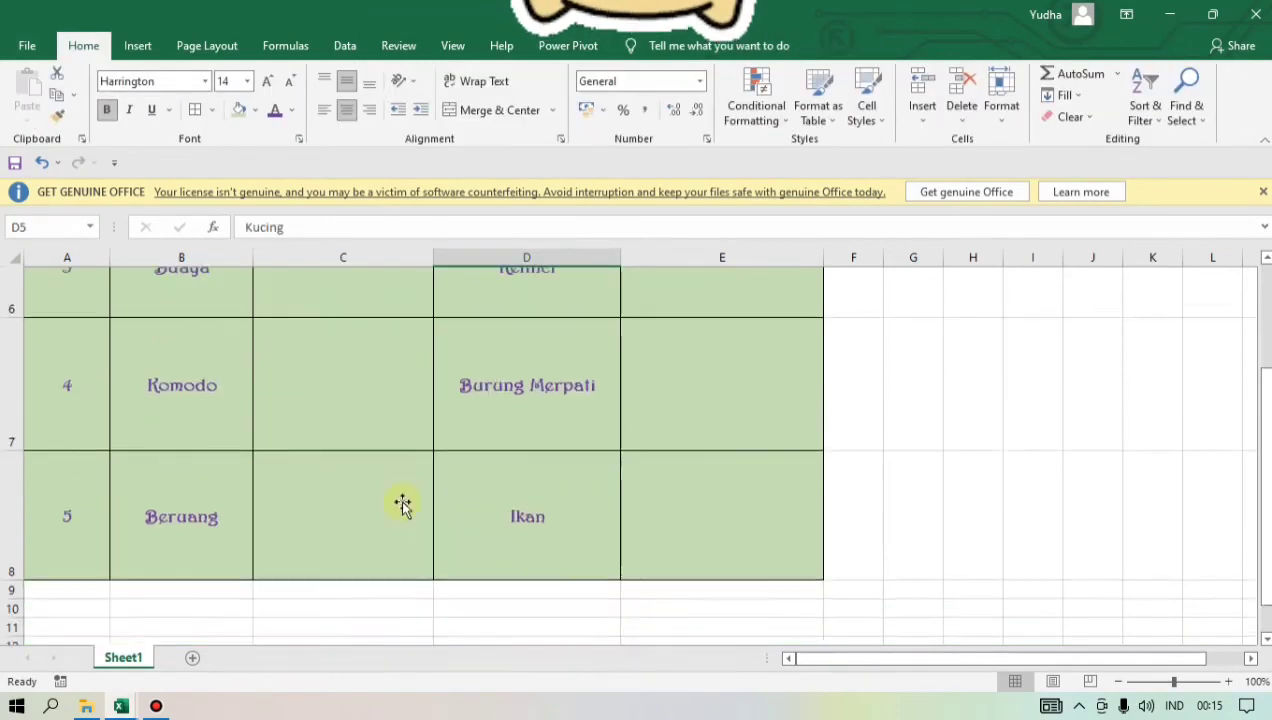
scroll(401, 502, up, 2)
click(326, 562)
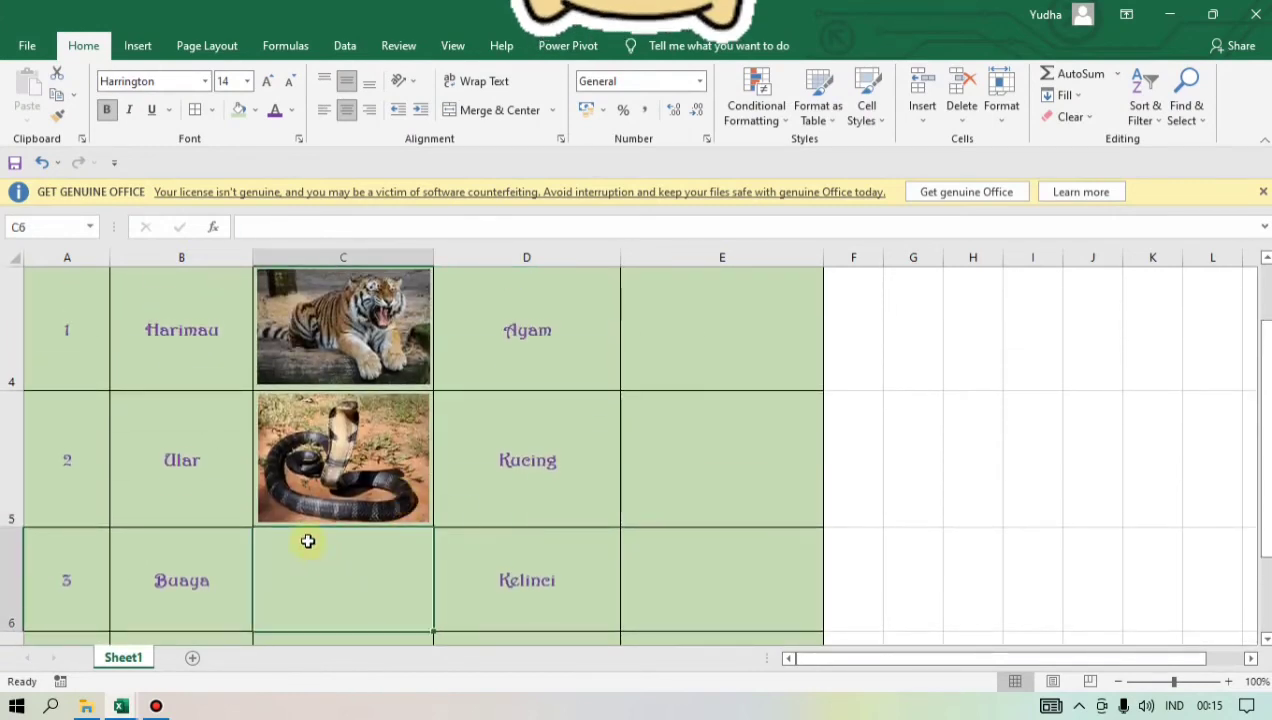